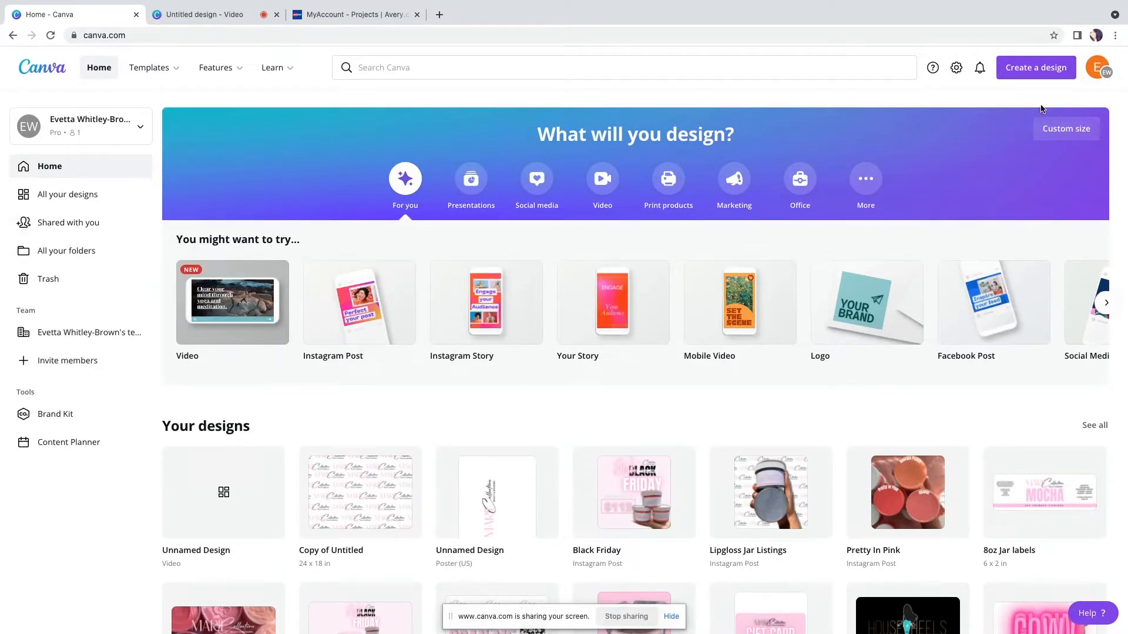
Create a new custom-size design measuring 6 by 1.5 inches
{"action": "left_click", "coordinate": [1052, 75]}
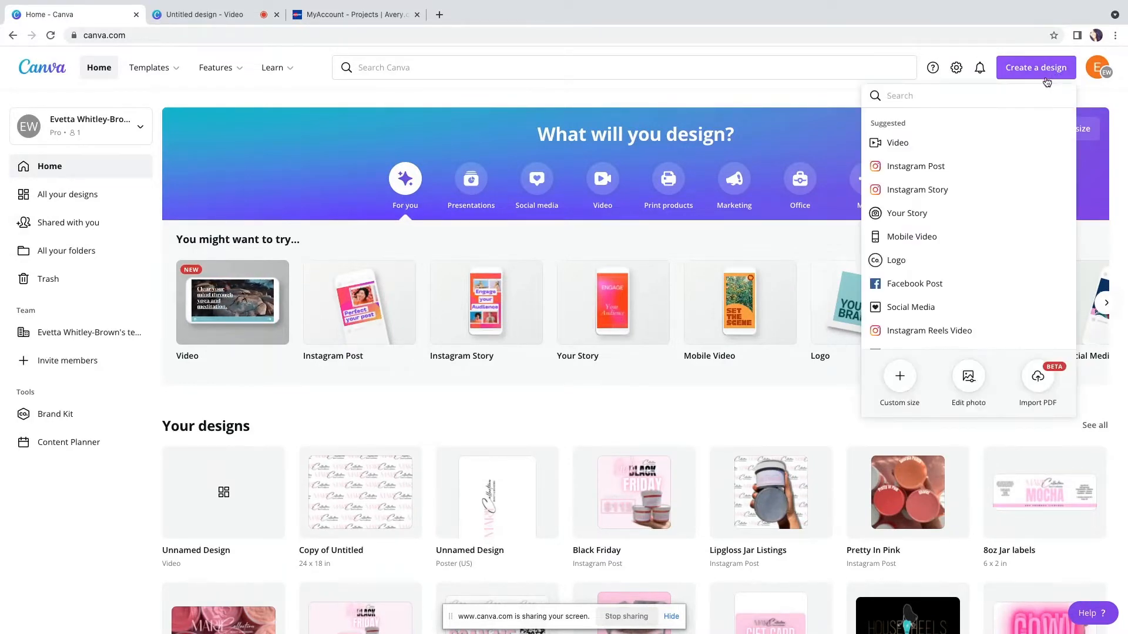
{"action": "scroll", "coordinate": [897, 382], "scroll_direction": "down", "scroll_amount": 1}
{"action": "left_click", "coordinate": [899, 379]}
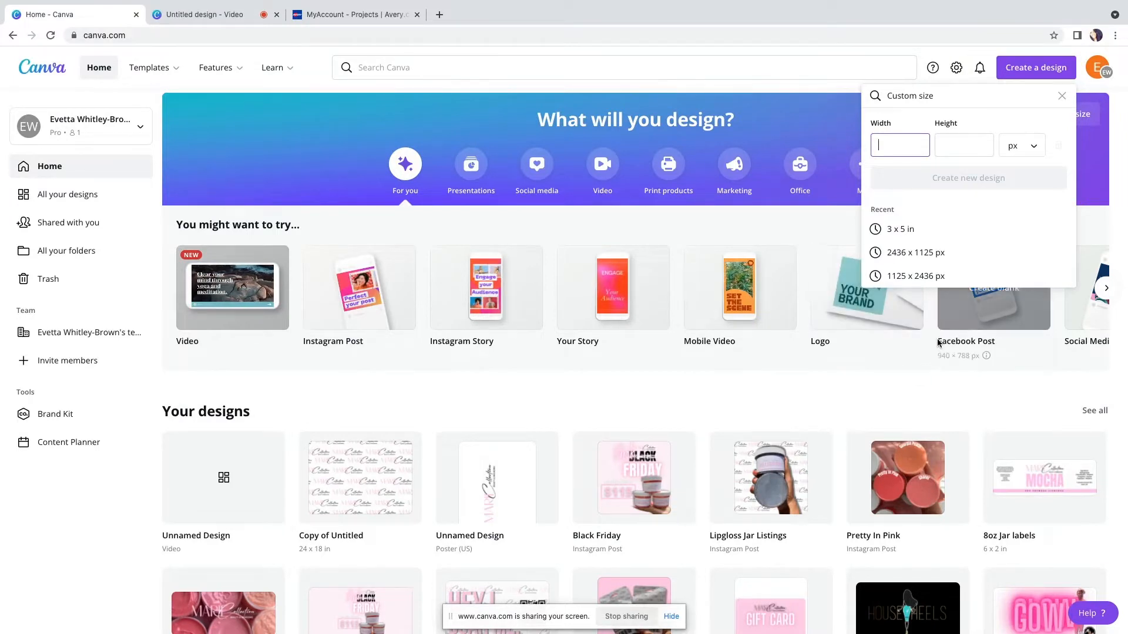
{"action": "left_click", "coordinate": [1033, 151]}
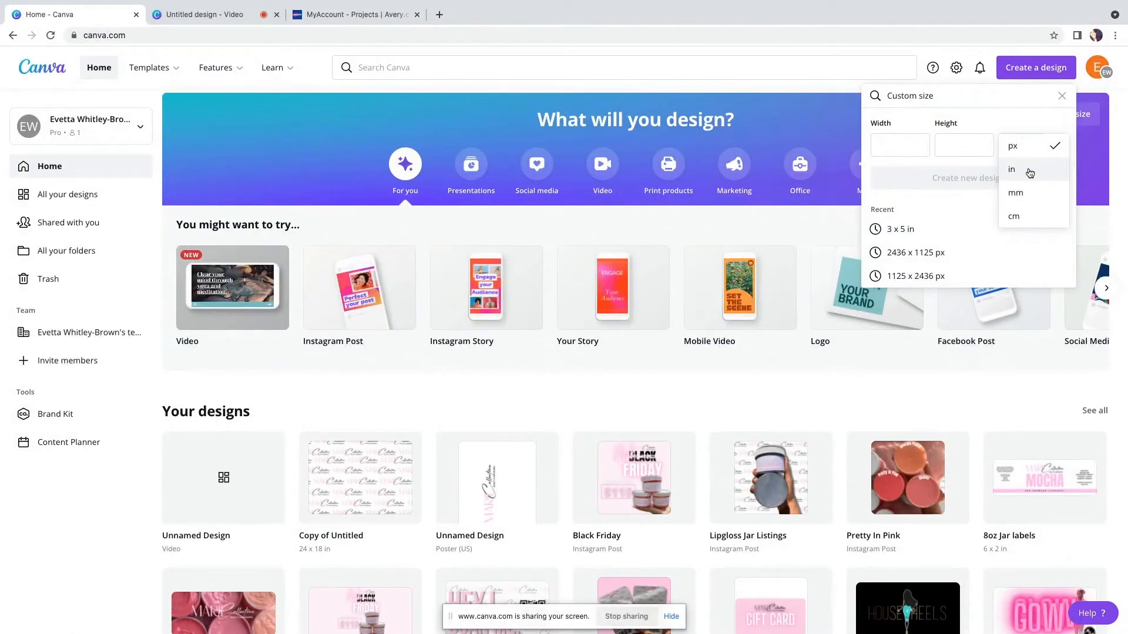
{"action": "left_click", "coordinate": [1029, 172]}
{"action": "left_click", "coordinate": [917, 151]}
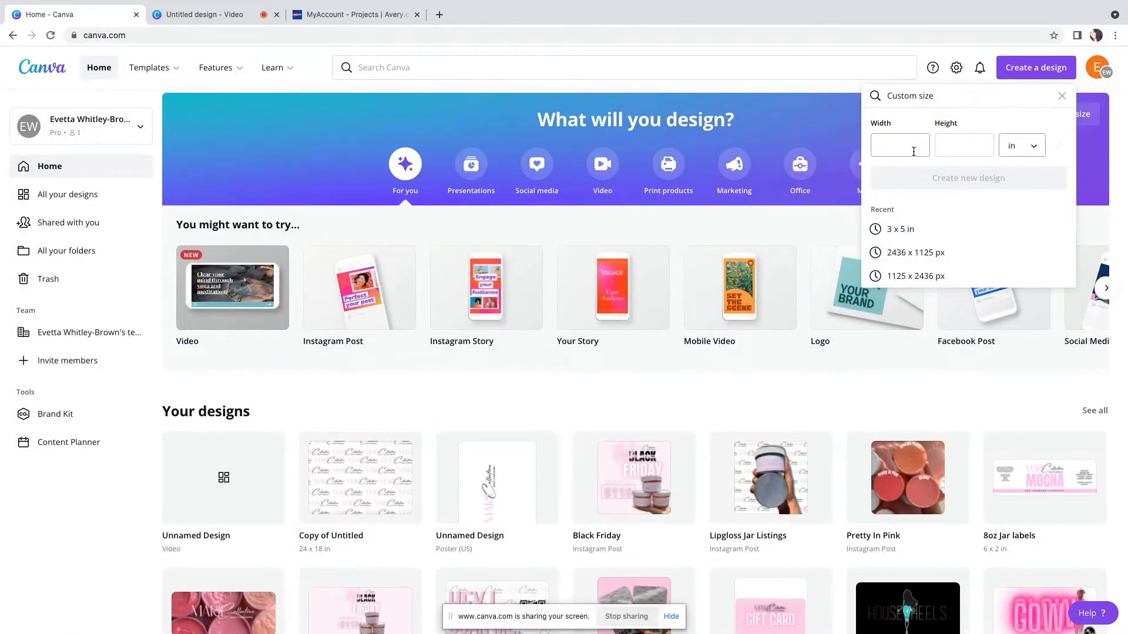
{"action": "type", "text": "6"}
{"action": "left_click", "coordinate": [942, 147]}
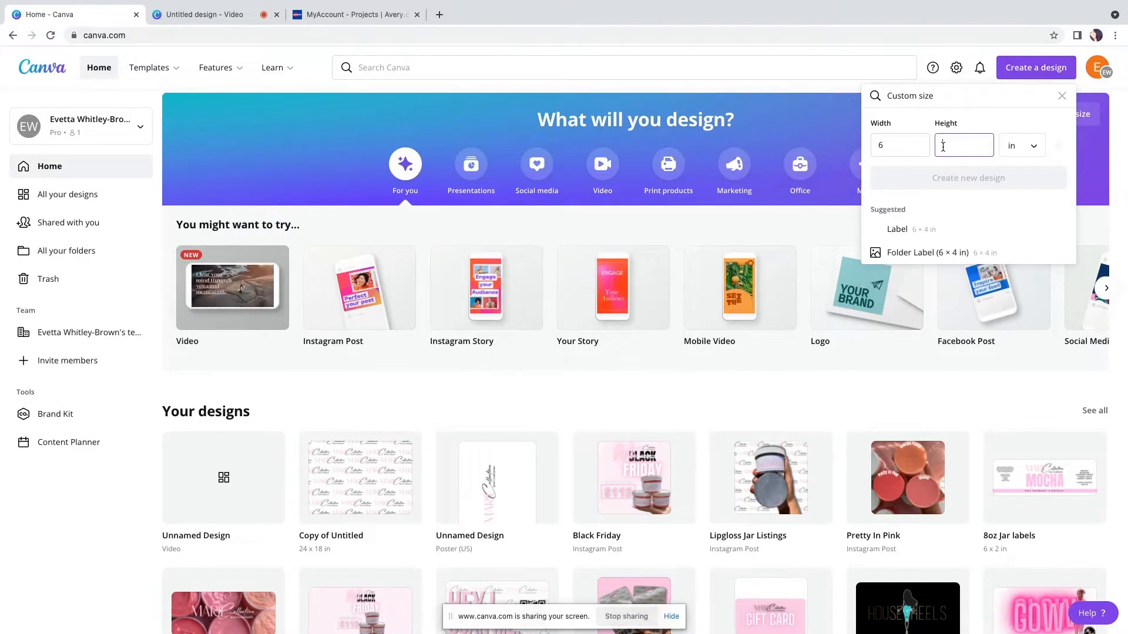
{"action": "type", "text": "1.5"}
{"action": "left_click", "coordinate": [950, 182]}
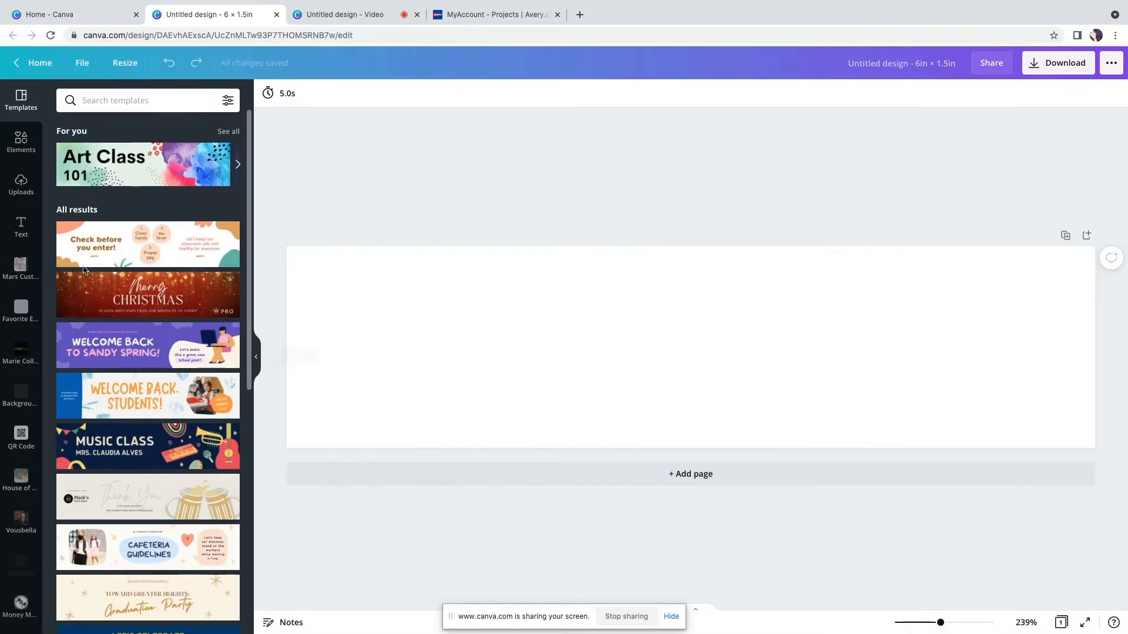
Add a rectangle shape and stretch it into a thin horizontal band across the lower part of the label
{"action": "left_click", "coordinate": [18, 145]}
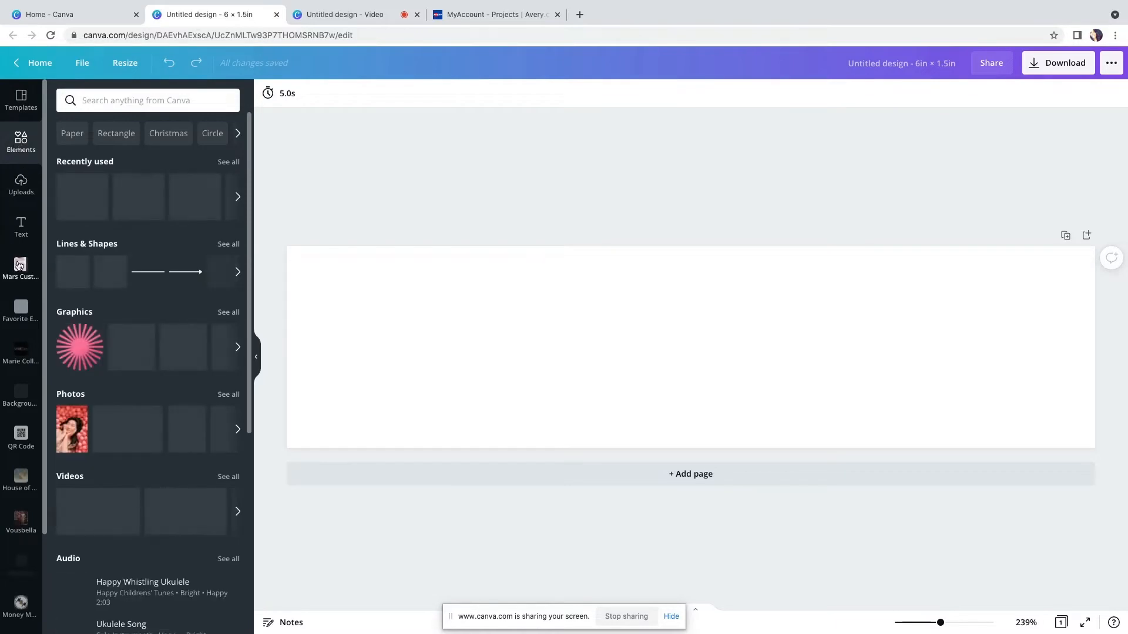
{"action": "left_click", "coordinate": [110, 272]}
{"action": "left_click_drag", "start_coordinate": [695, 298], "coordinate": [1095, 388]}
Color the band light pink from the Marie Collection palette and deselect it
{"action": "left_click", "coordinate": [268, 93]}
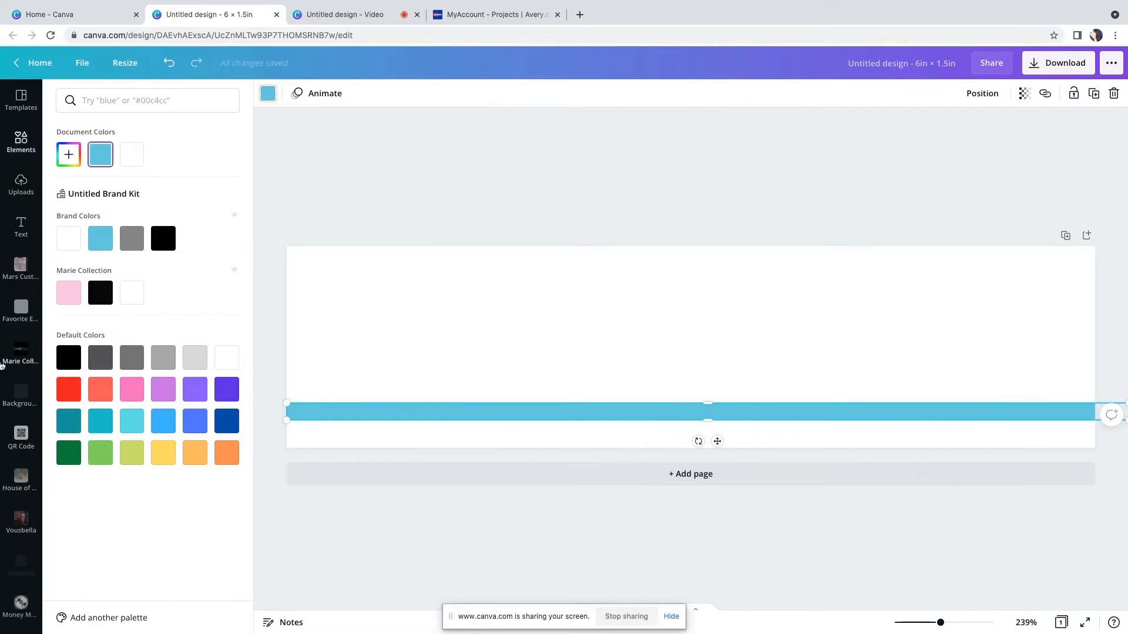
{"action": "left_click", "coordinate": [69, 292]}
{"action": "left_click", "coordinate": [270, 97]}
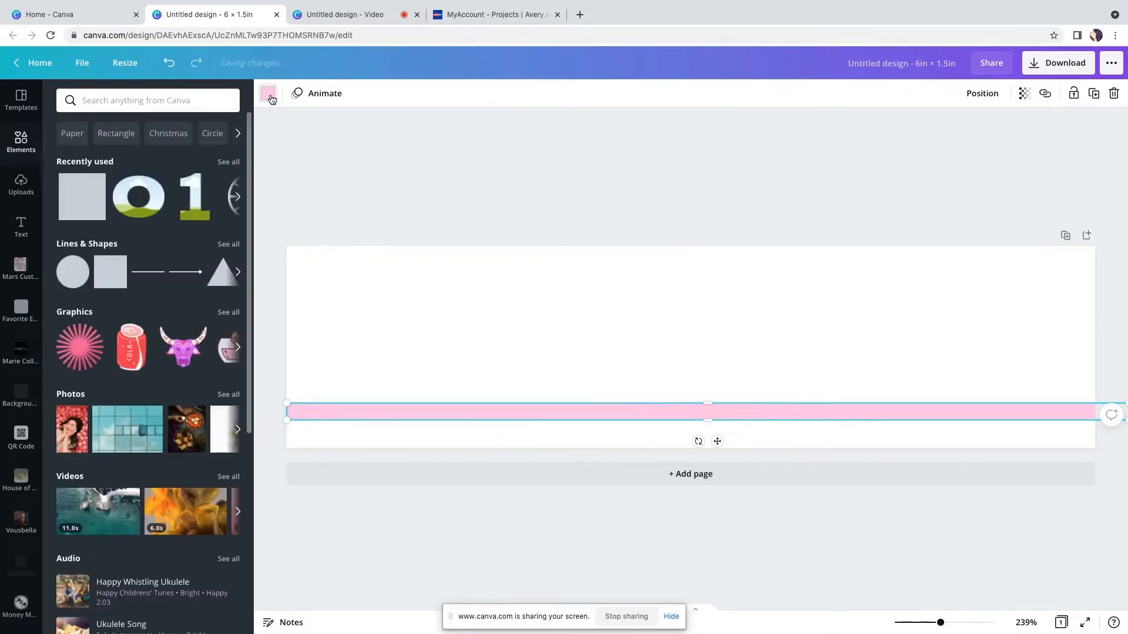
{"action": "left_click", "coordinate": [271, 97]}
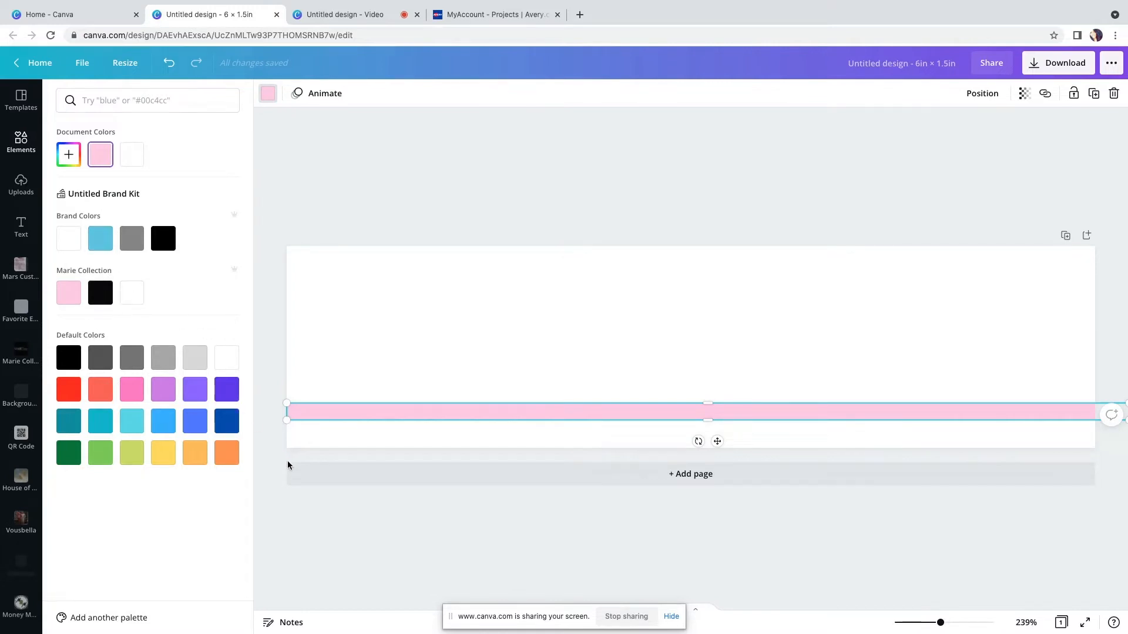
{"action": "left_click", "coordinate": [301, 517]}
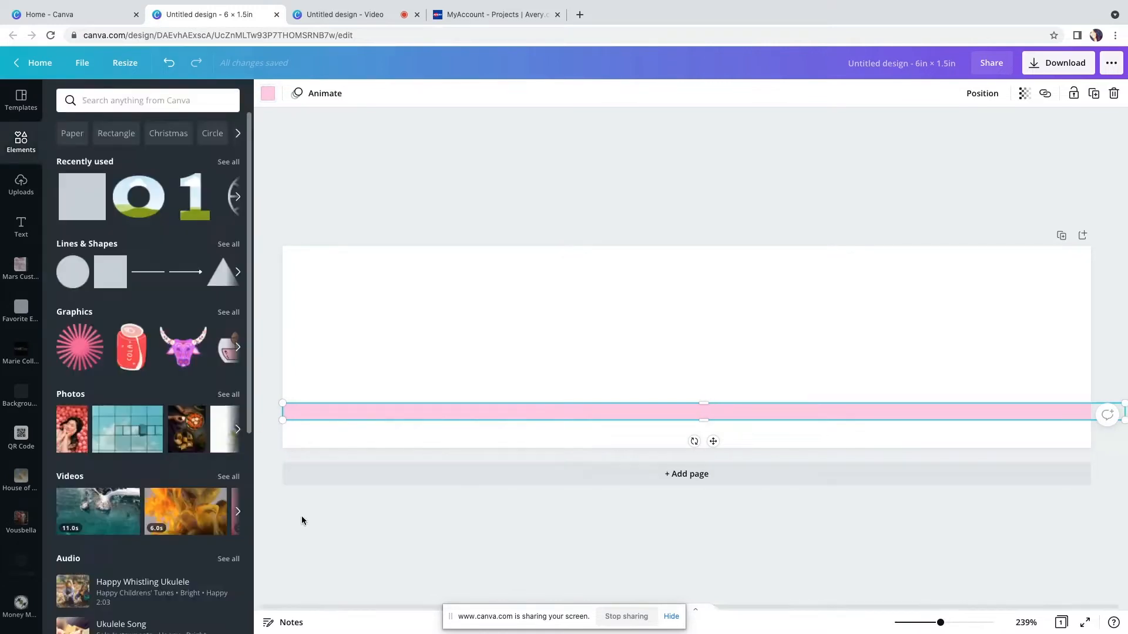
{"action": "left_click", "coordinate": [378, 178]}
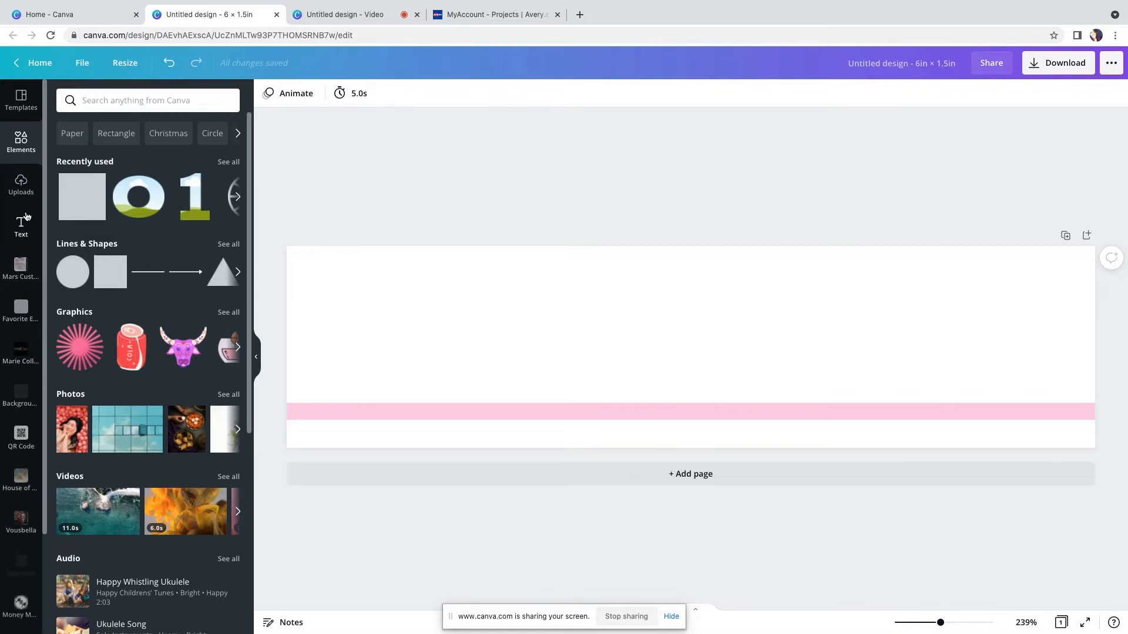
Add a subheading text box reading "8oz Pre-Made Lipgloss"
{"action": "left_click", "coordinate": [34, 229]}
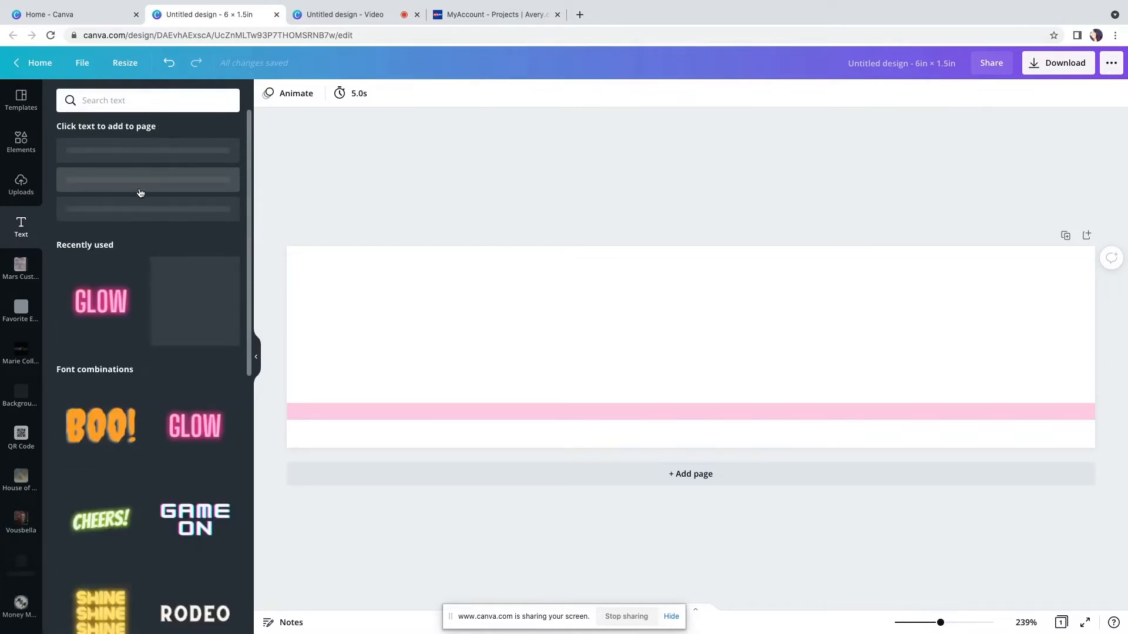
{"action": "scroll", "coordinate": [141, 188], "scroll_direction": "down", "scroll_amount": 1}
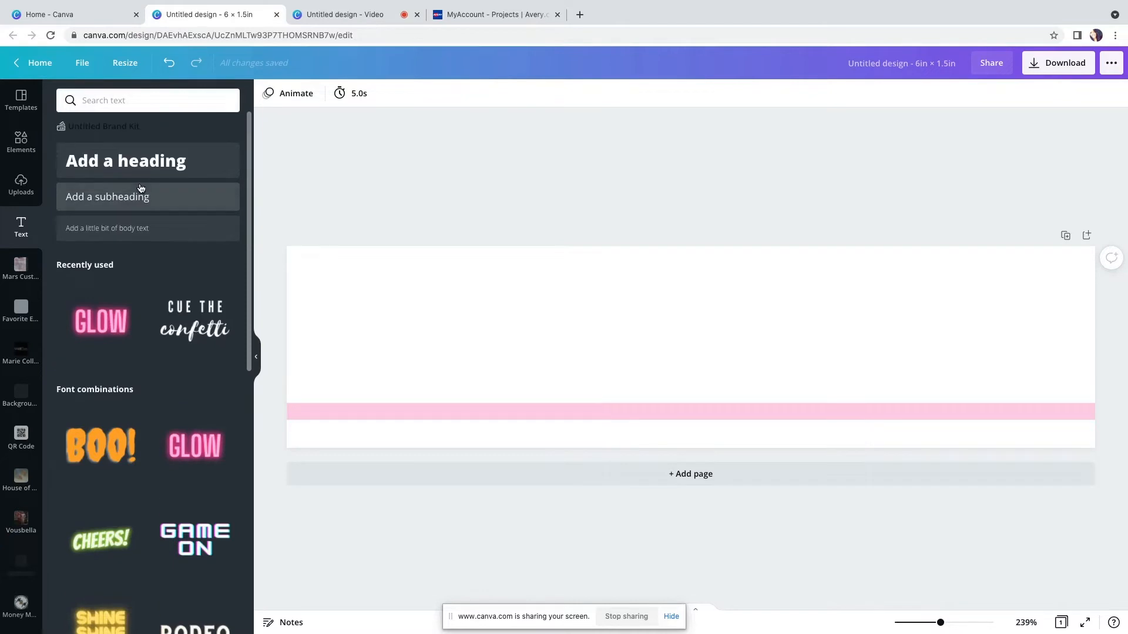
{"action": "left_click", "coordinate": [151, 196]}
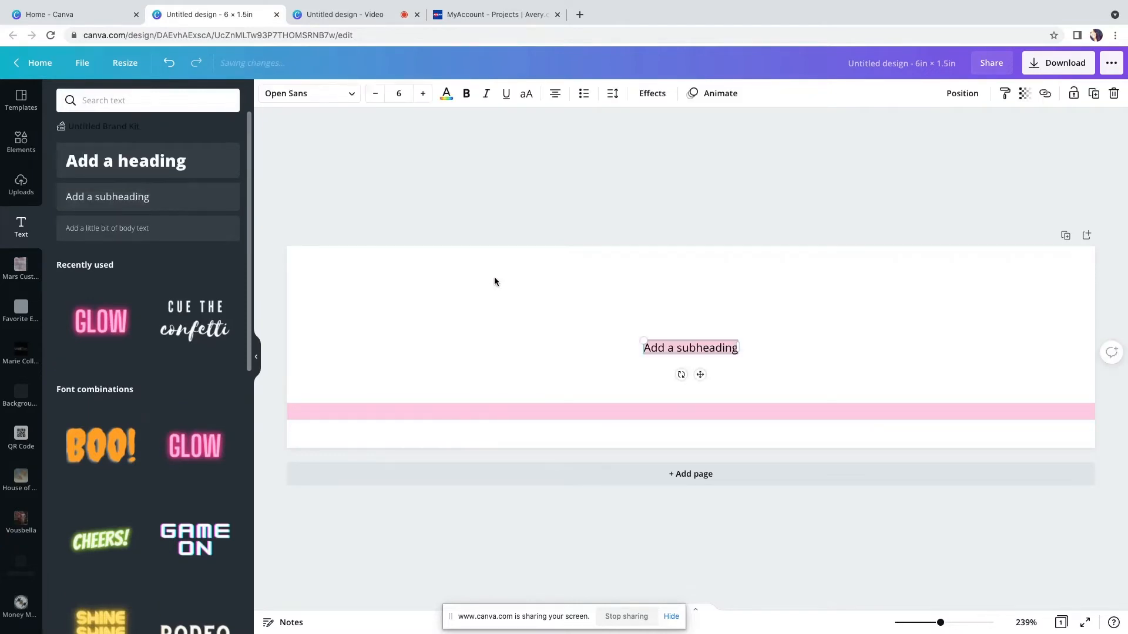
{"action": "type", "text": "8o"}
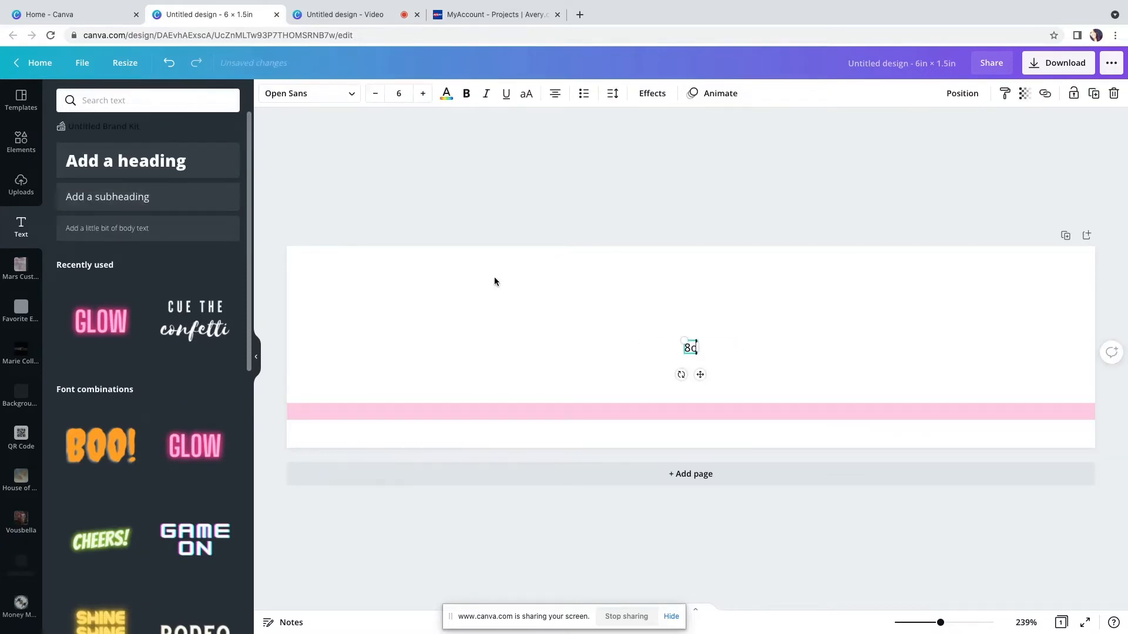
{"action": "type", "text": "z Pre-Made L"}
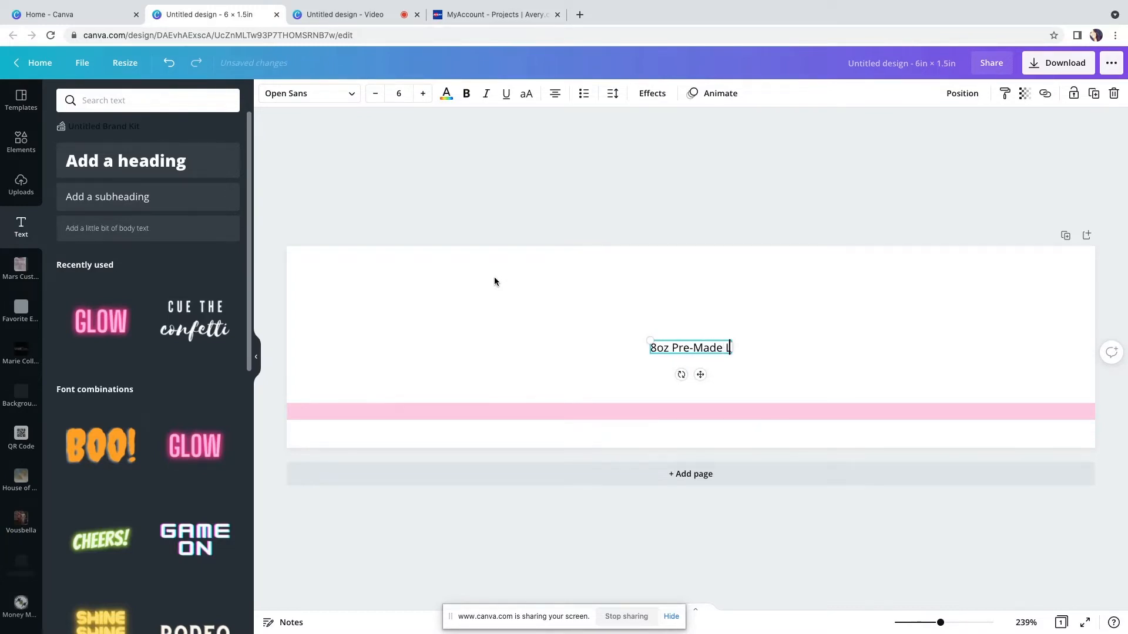
{"action": "type", "text": "ipgloss"}
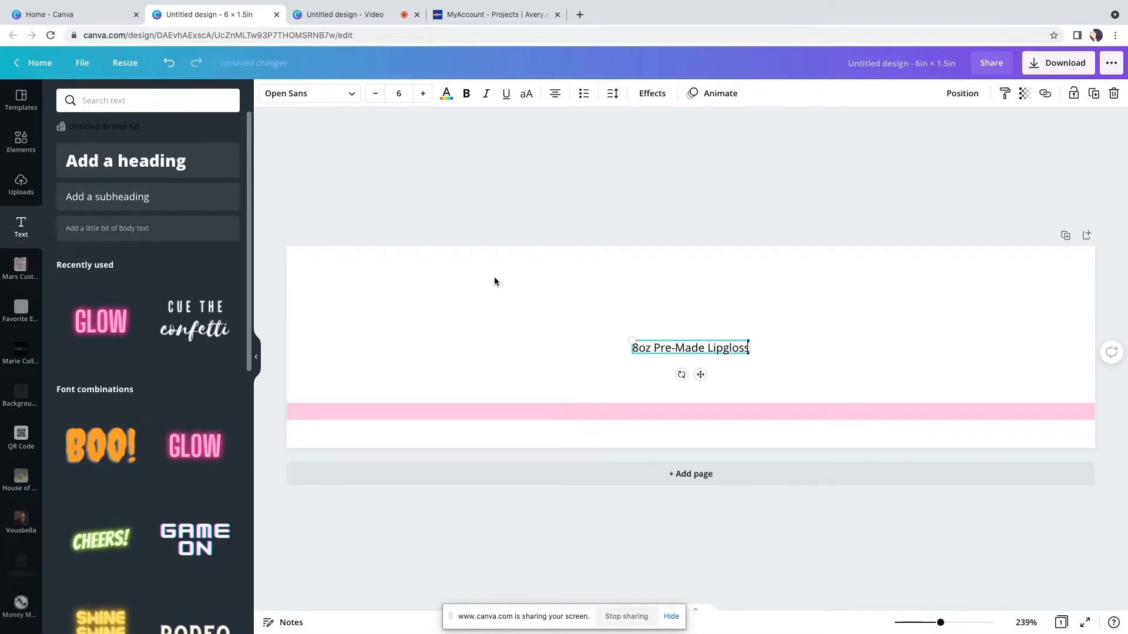
Move the text onto the pink band and center it horizontally on the page
{"action": "left_click_drag", "start_coordinate": [700, 374], "coordinate": [688, 439]}
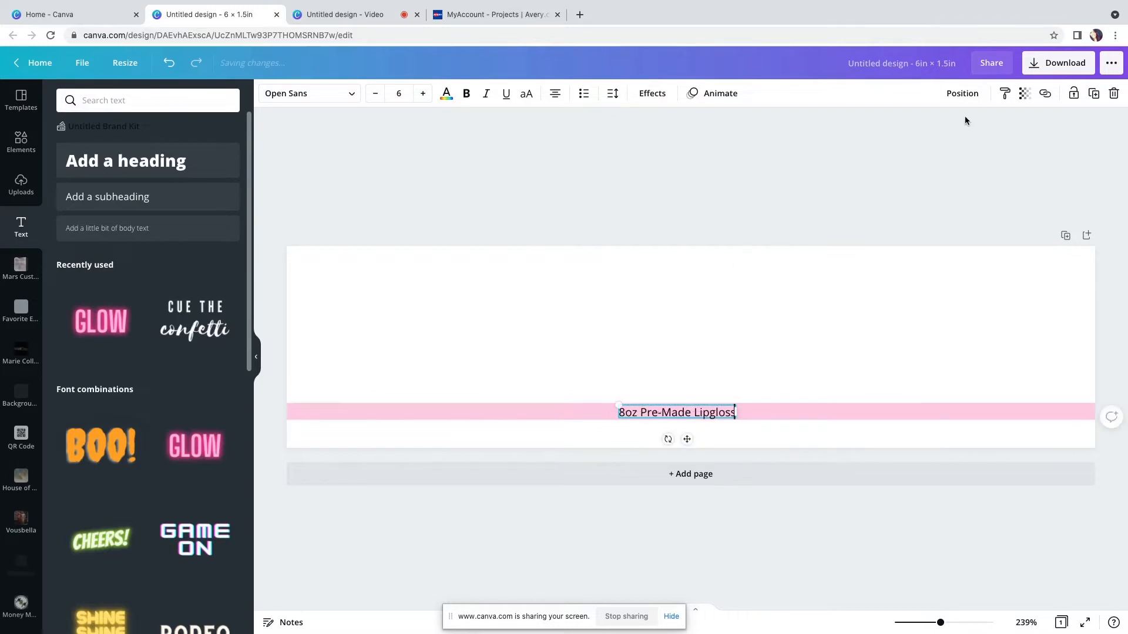
{"action": "left_click", "coordinate": [963, 95]}
{"action": "left_click", "coordinate": [894, 203]}
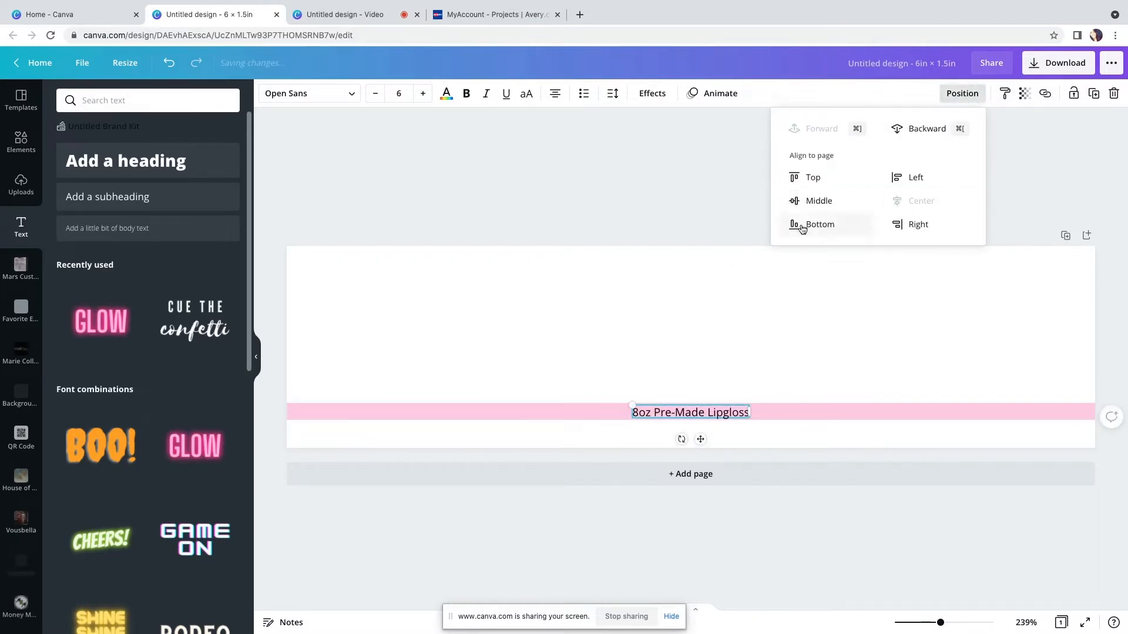
Change the text's font to Bebas Neue and widen its letter spacing to about 622
{"action": "left_click", "coordinate": [354, 99]}
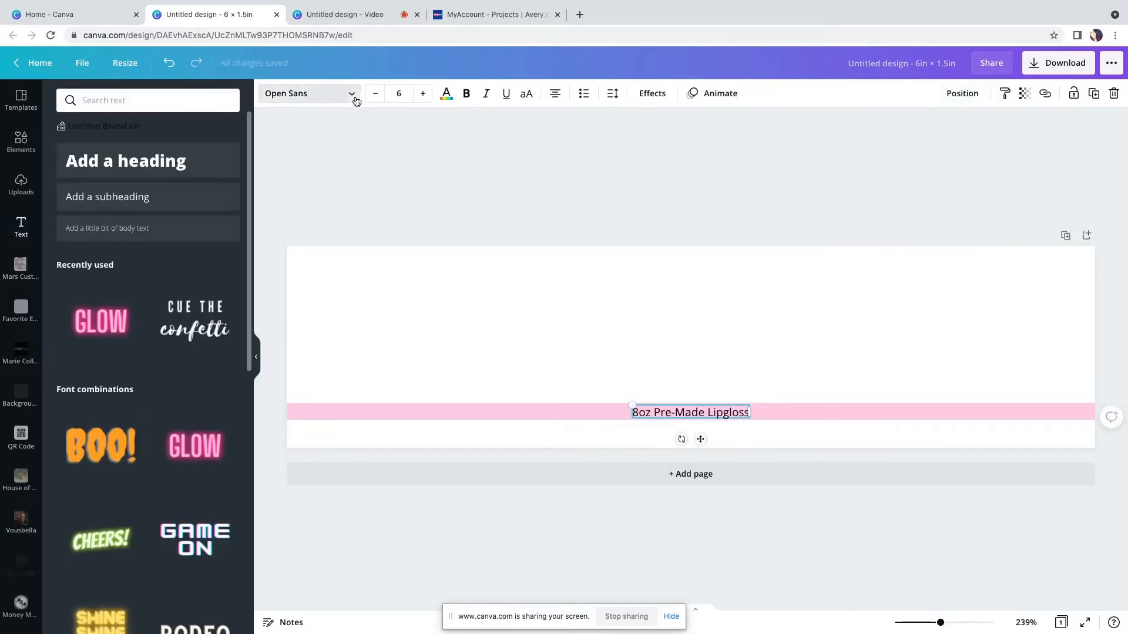
{"action": "left_click", "coordinate": [196, 201]}
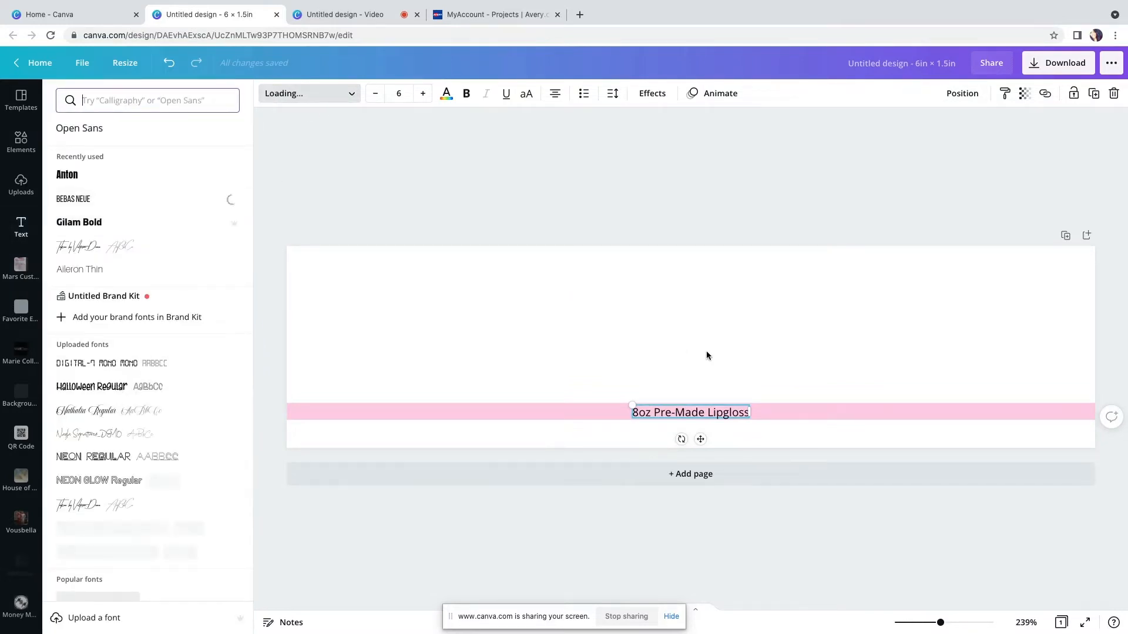
{"action": "left_click", "coordinate": [612, 94]}
{"action": "left_click_drag", "start_coordinate": [713, 138], "coordinate": [745, 136]}
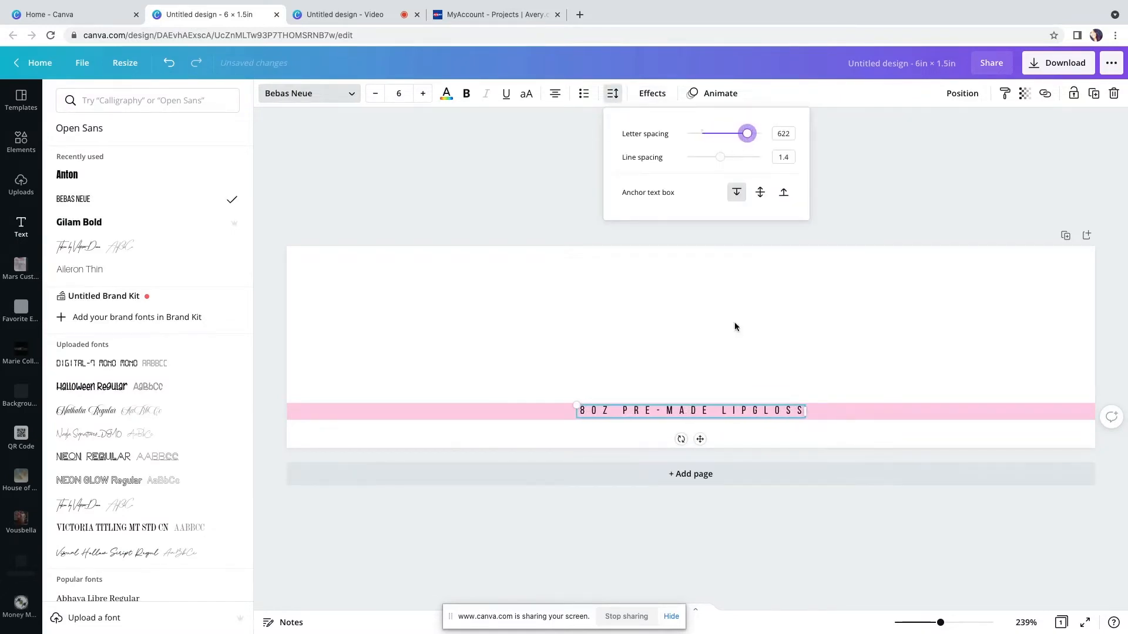
Nudge the text slightly down within the pink band and re-align it on the page
{"action": "left_click_drag", "start_coordinate": [700, 439], "coordinate": [703, 442]}
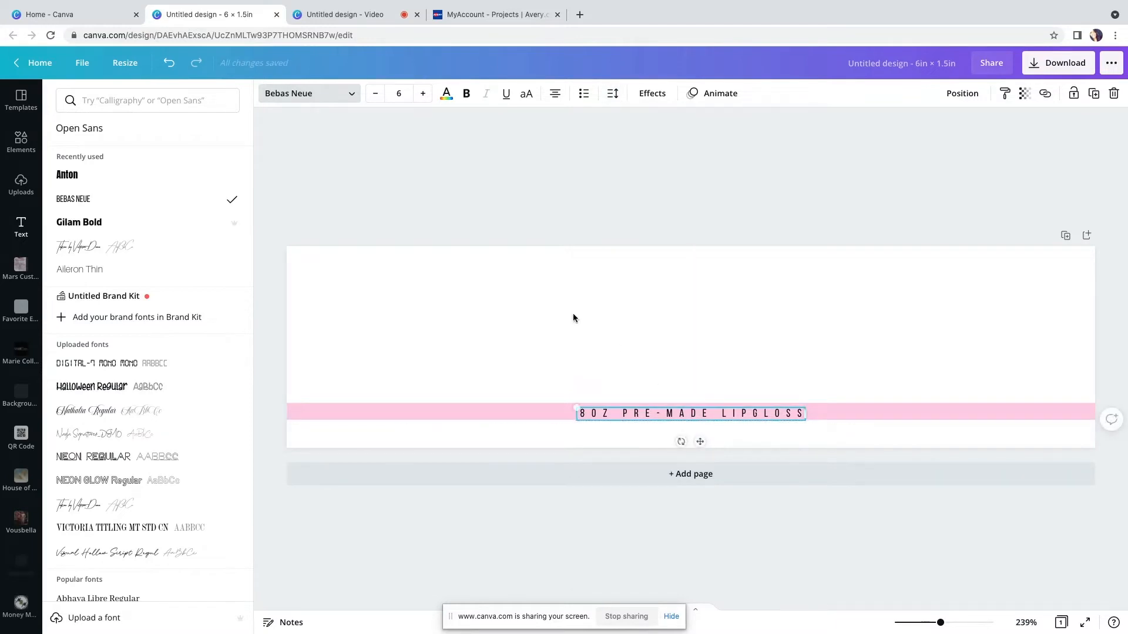
{"action": "left_click", "coordinate": [962, 94]}
{"action": "left_click", "coordinate": [582, 201]}
{"action": "left_click", "coordinate": [323, 189]}
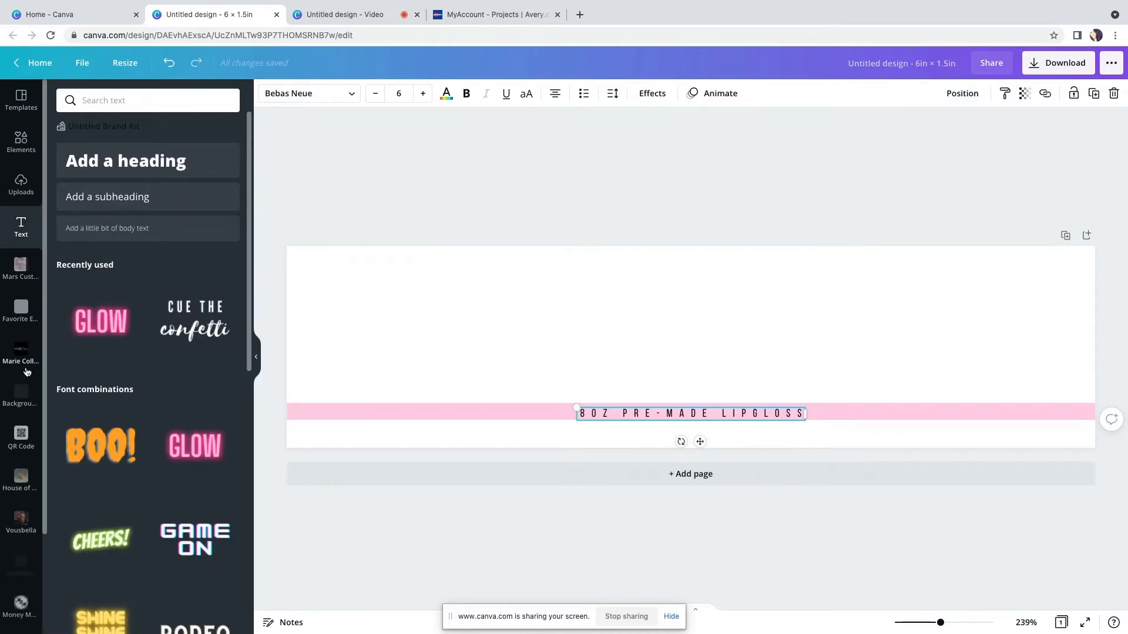
Open the Marie Collection folder and insert the Marie Collection logo into the design
{"action": "scroll", "coordinate": [27, 371], "scroll_direction": "down", "scroll_amount": 1}
{"action": "scroll", "coordinate": [26, 371], "scroll_direction": "up", "scroll_amount": 1}
{"action": "scroll", "coordinate": [26, 371], "scroll_direction": "down", "scroll_amount": 2}
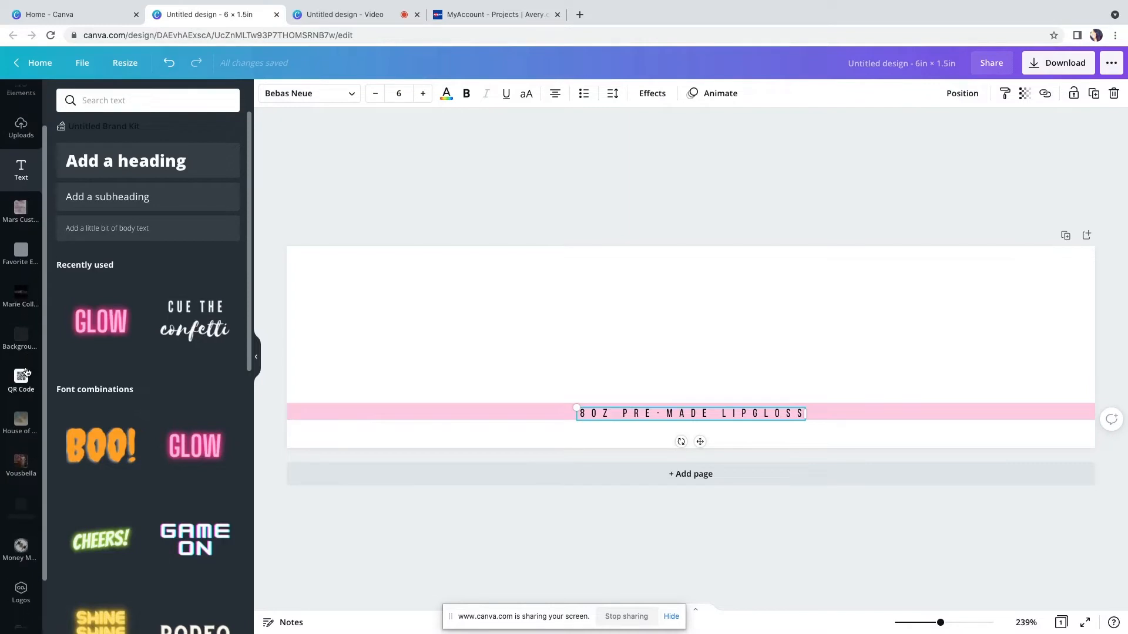
{"action": "scroll", "coordinate": [26, 372], "scroll_direction": "down", "scroll_amount": 1}
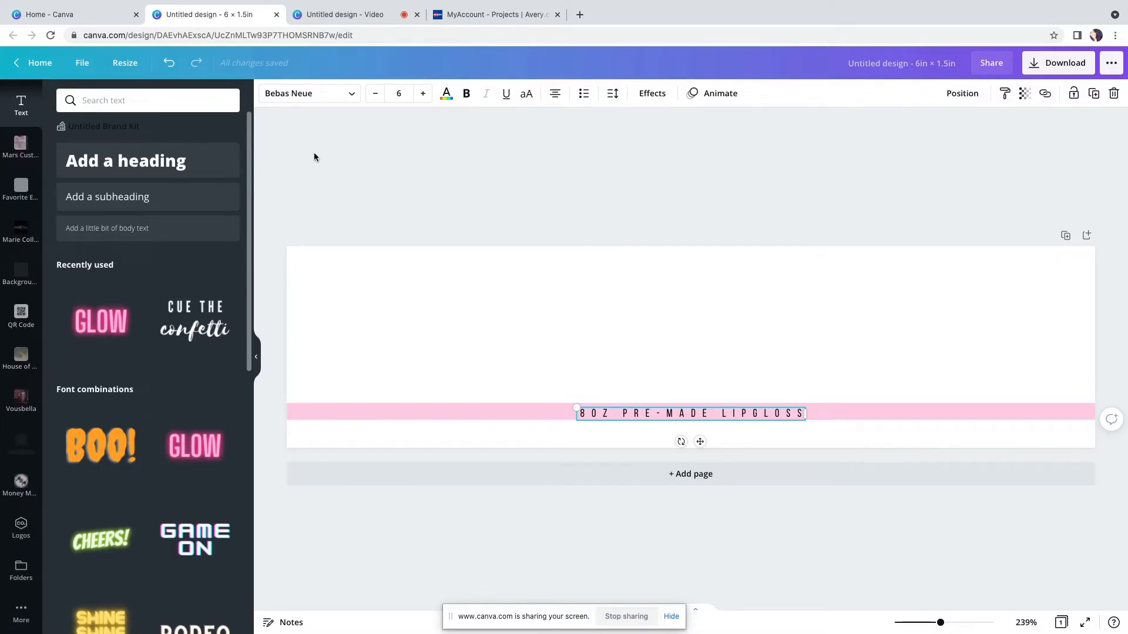
{"action": "left_click", "coordinate": [22, 530]}
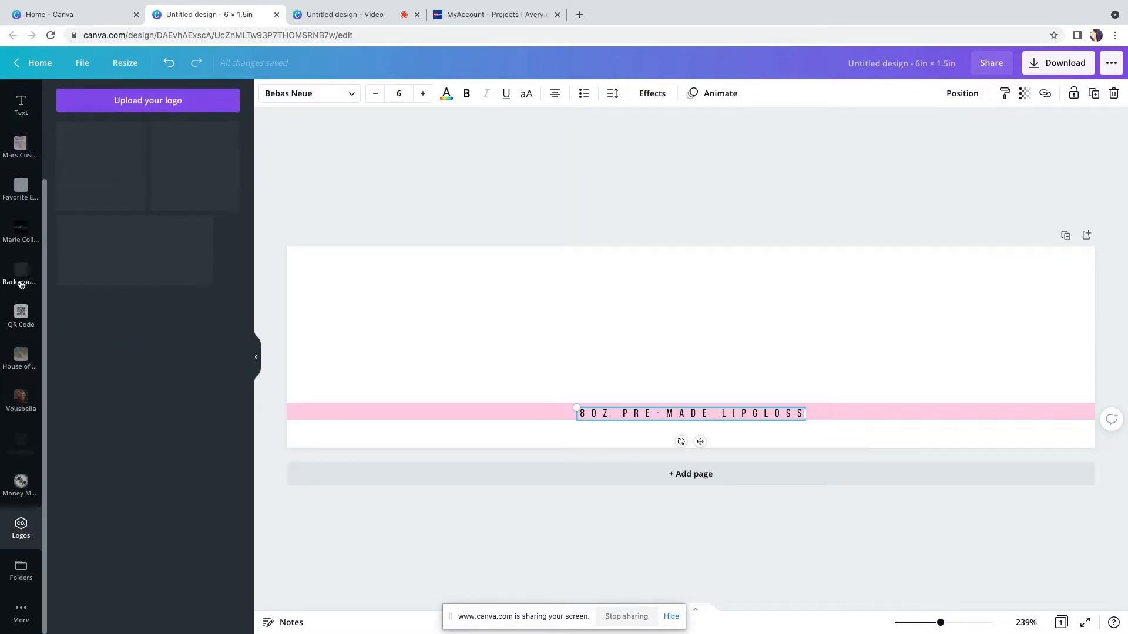
{"action": "scroll", "coordinate": [23, 333], "scroll_direction": "up", "scroll_amount": 2}
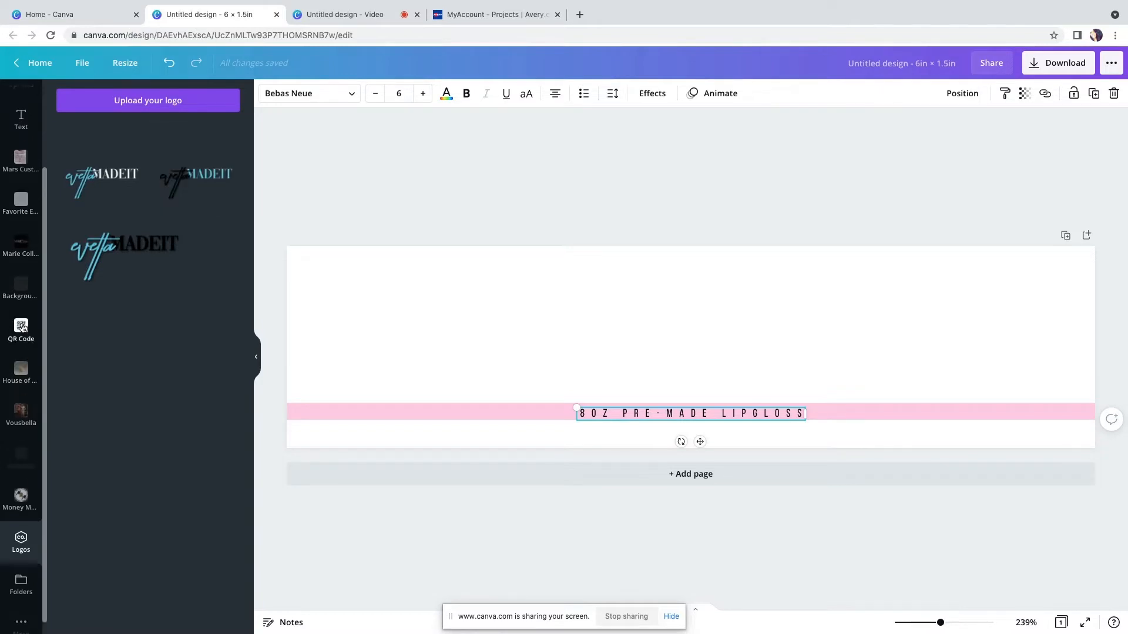
{"action": "left_click", "coordinate": [17, 284]}
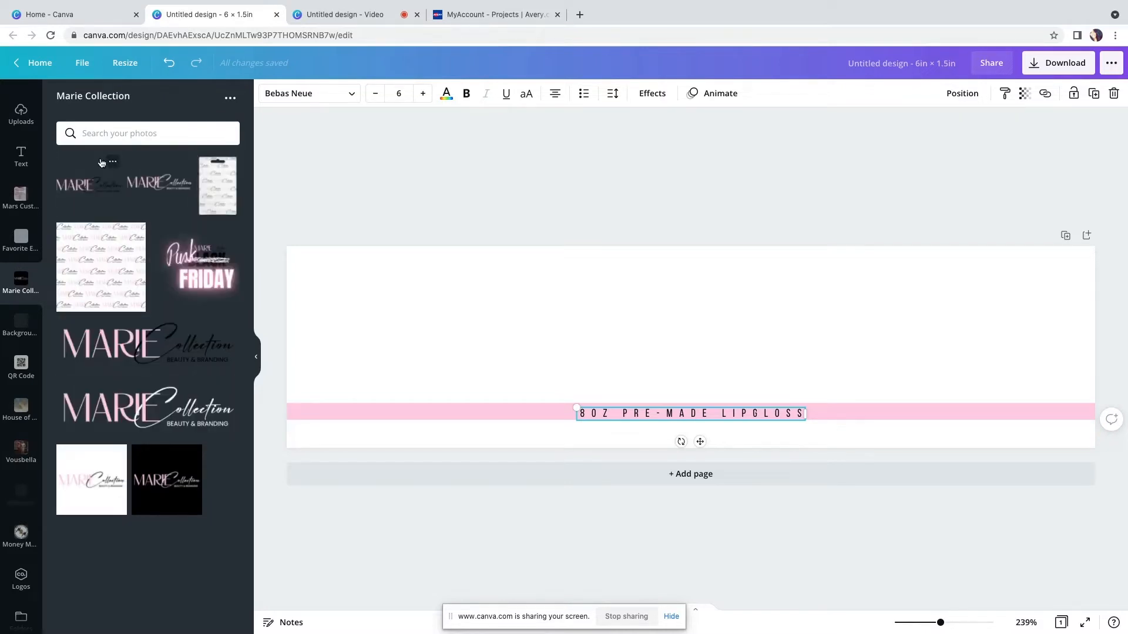
{"action": "left_click", "coordinate": [83, 186]}
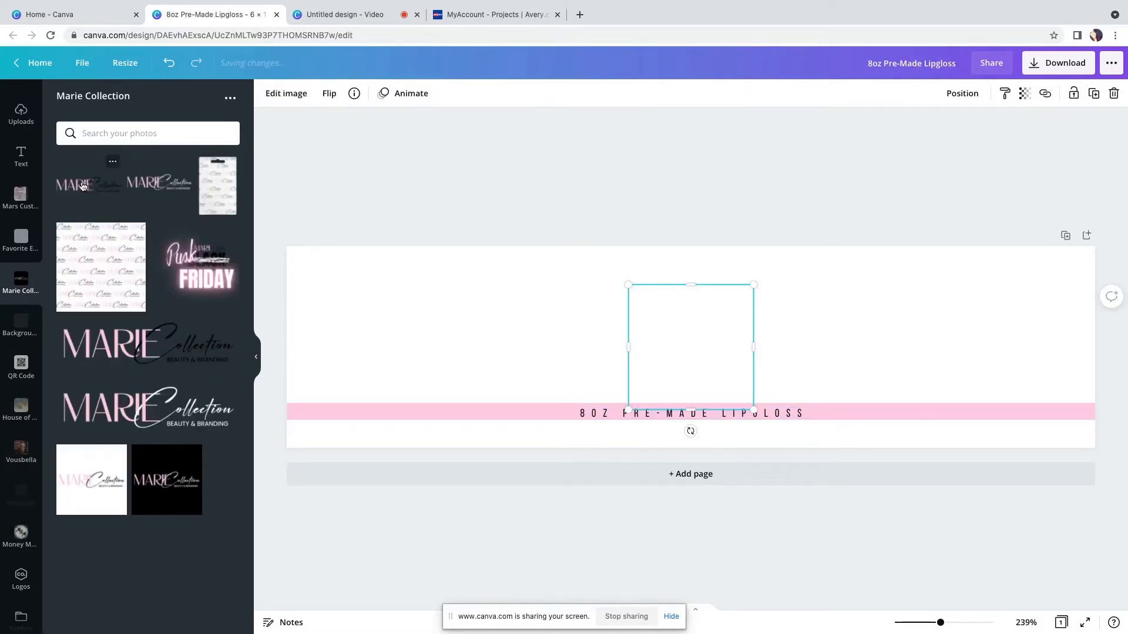
Move and enlarge the logo so it sits centered in the white area above the pink band
{"action": "left_click_drag", "start_coordinate": [695, 357], "coordinate": [675, 319]}
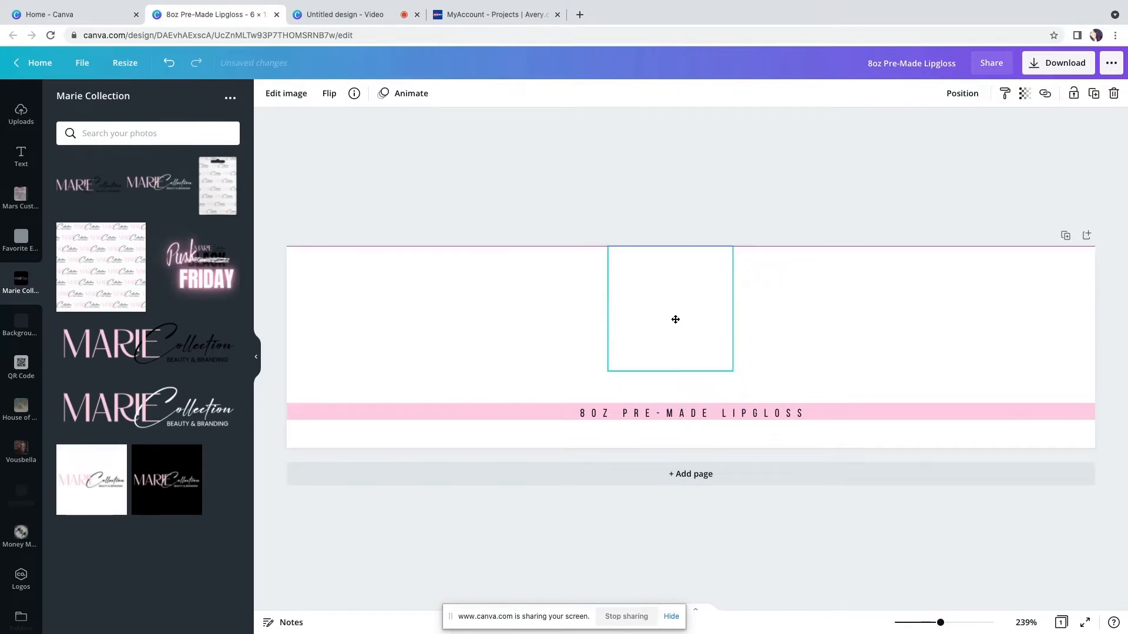
{"action": "left_click_drag", "start_coordinate": [674, 249], "coordinate": [677, 288]}
{"action": "left_click_drag", "start_coordinate": [670, 374], "coordinate": [657, 332]}
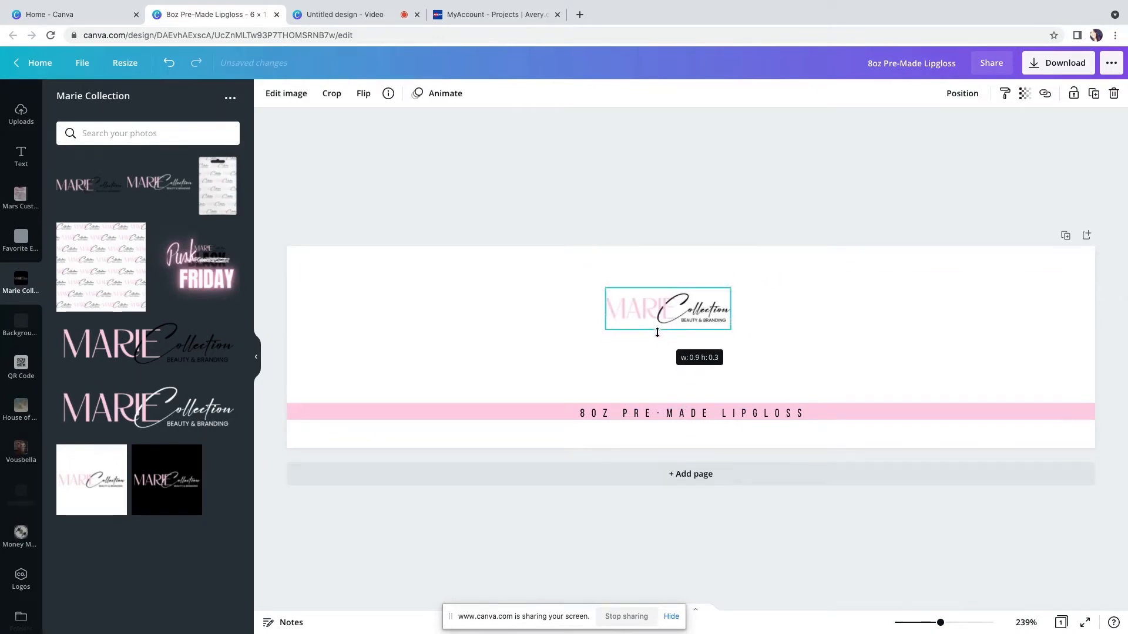
{"action": "left_click_drag", "start_coordinate": [730, 332], "coordinate": [684, 301]}
{"action": "left_click", "coordinate": [559, 206]}
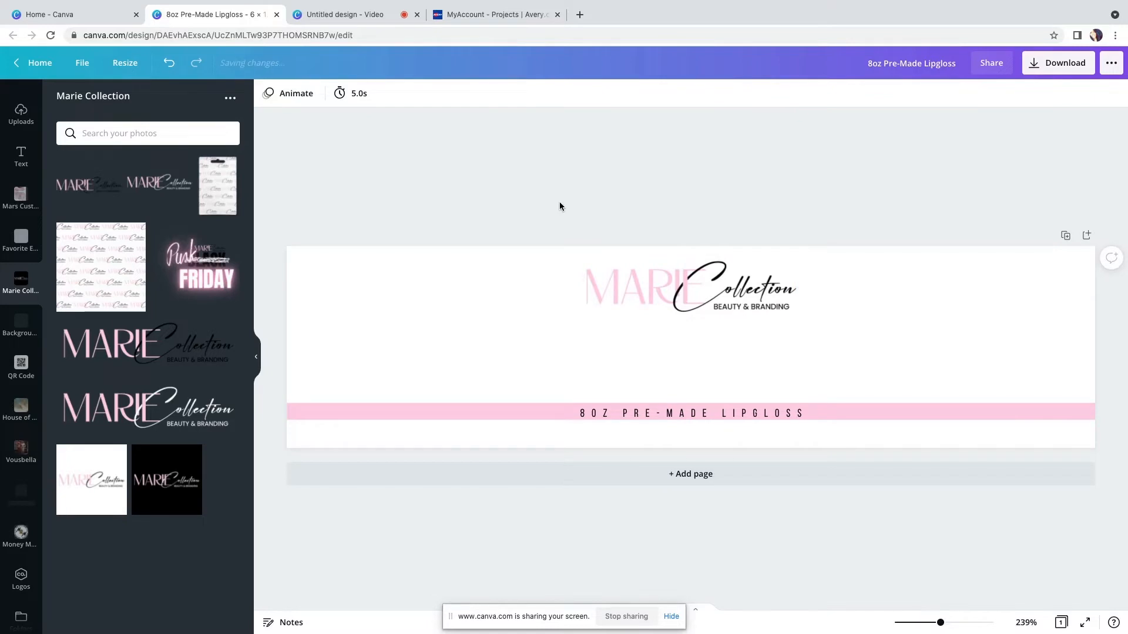
{"action": "left_click", "coordinate": [730, 408]}
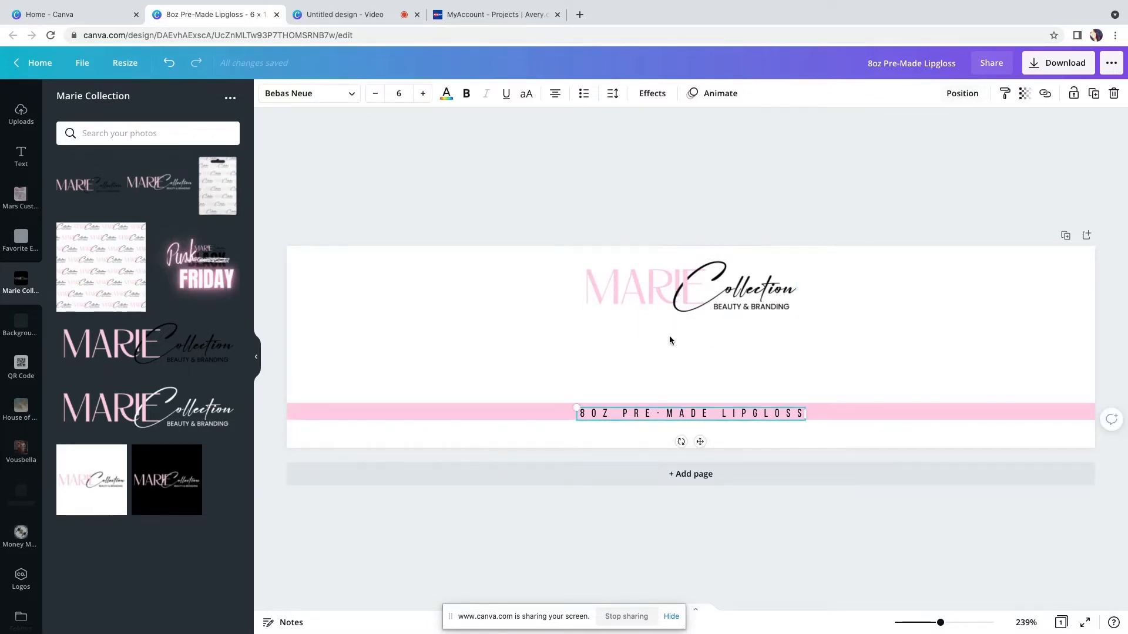
Duplicate the product text, move the copy into the white area above the pink band, and reduce its letter spacing
{"action": "left_click", "coordinate": [1093, 94]}
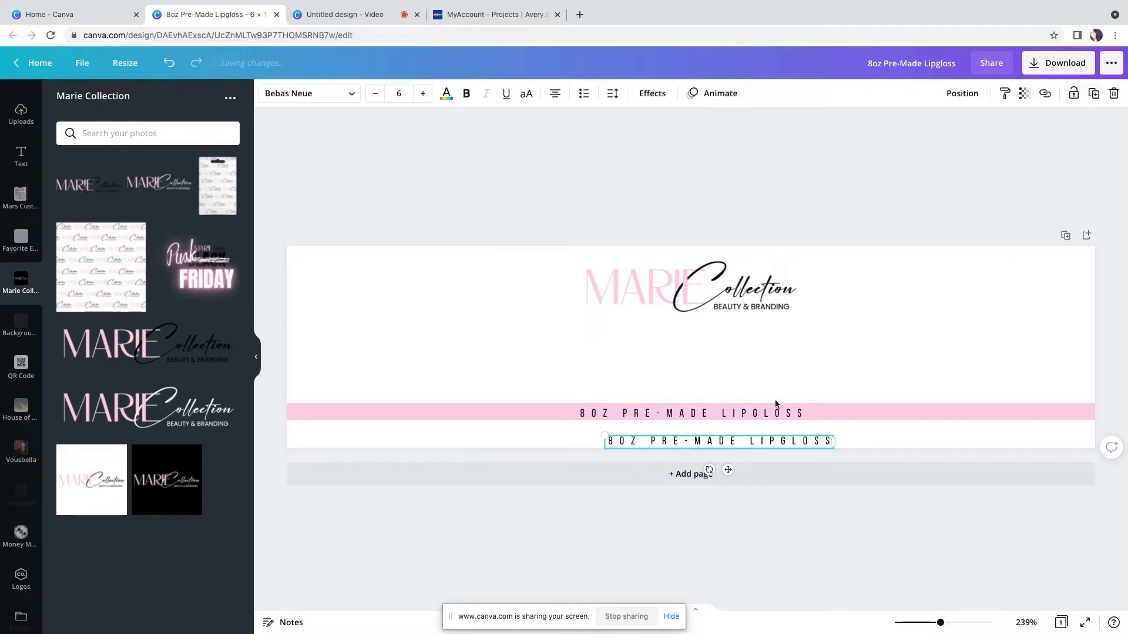
{"action": "left_click_drag", "start_coordinate": [734, 469], "coordinate": [695, 380]}
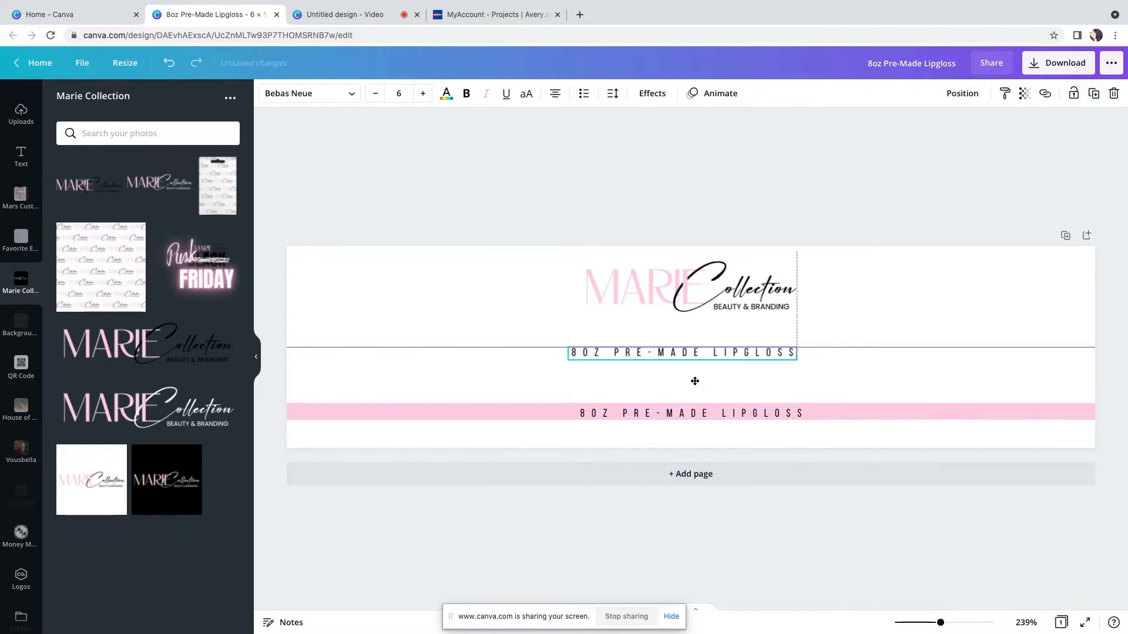
{"action": "left_click", "coordinate": [614, 99]}
{"action": "left_click_drag", "start_coordinate": [735, 135], "coordinate": [704, 135]}
{"action": "left_click", "coordinate": [691, 352]}
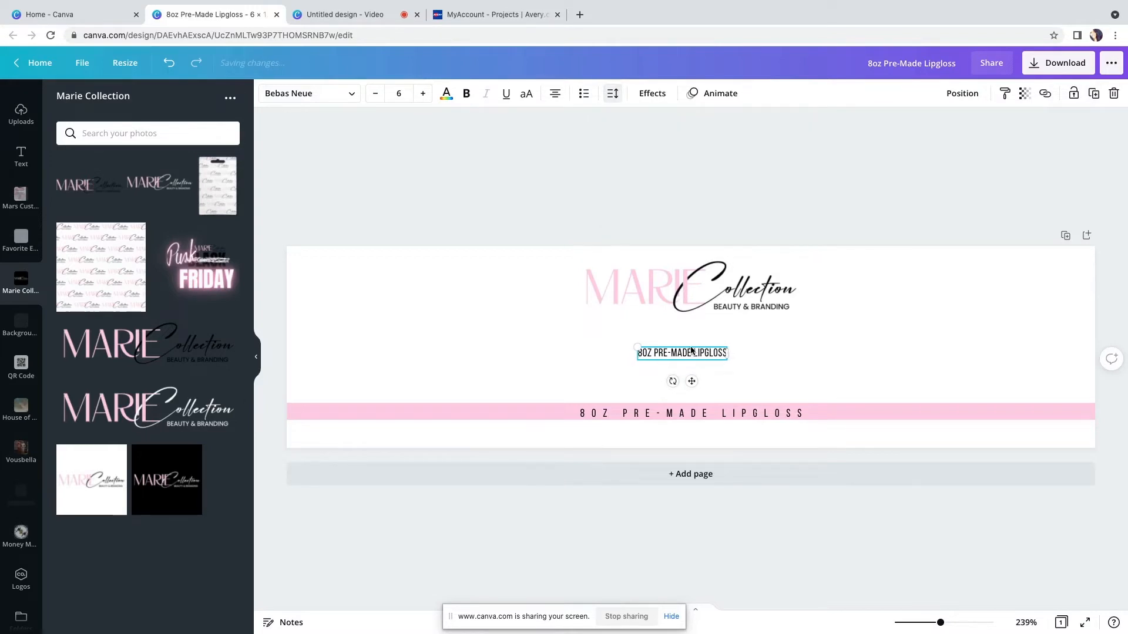
Replace the copied text with MOCHA and enlarge it to about 48.6 font size
{"action": "left_click_drag", "start_coordinate": [654, 352], "coordinate": [722, 353]}
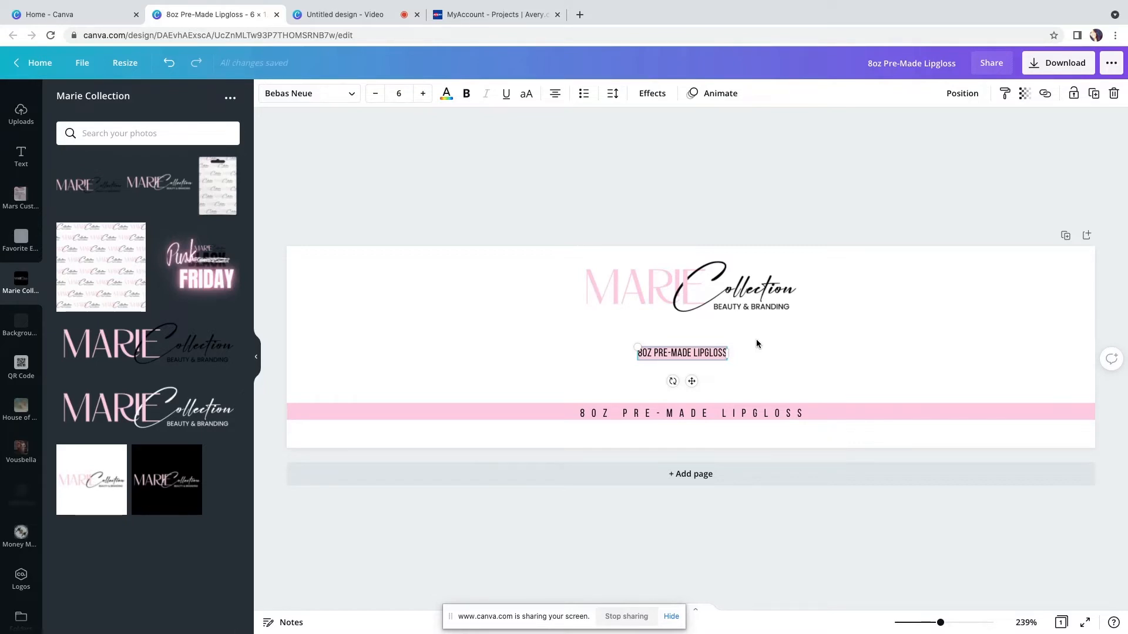
{"action": "type", "text": "MC"}
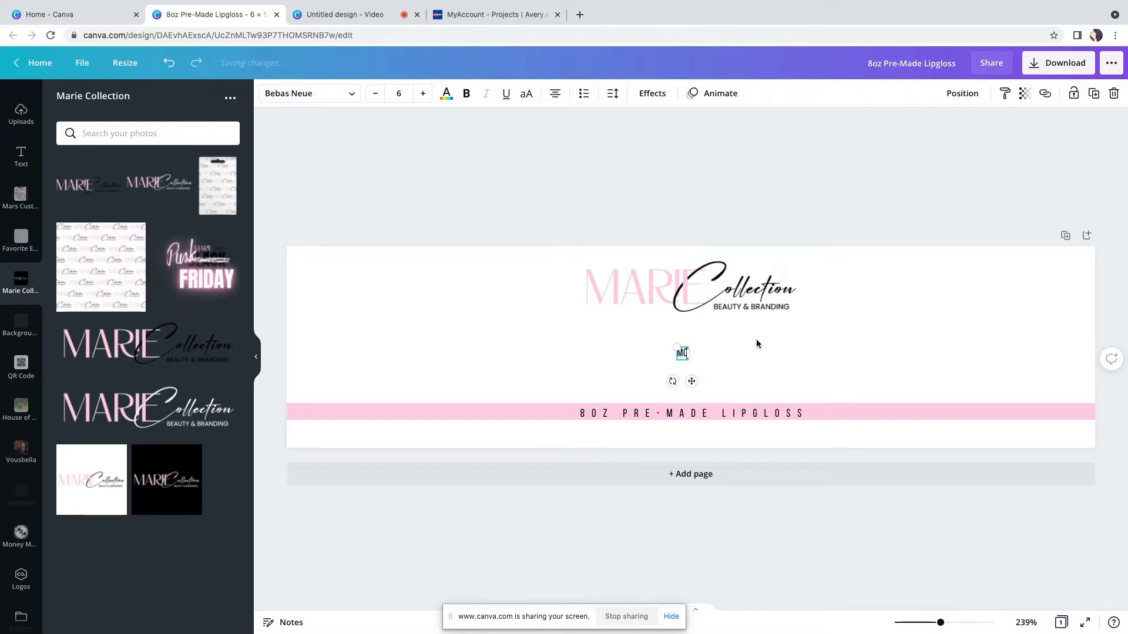
{"action": "type", "text": "CHA"}
{"action": "left_click_drag", "start_coordinate": [662, 350], "coordinate": [464, 288]}
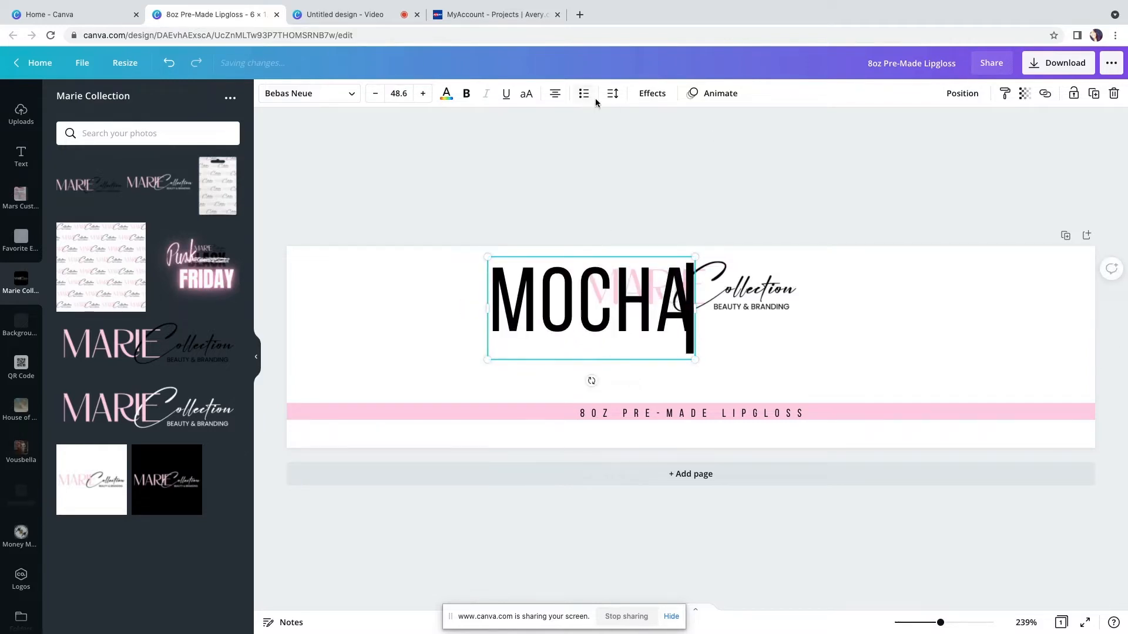
Make the MOCHA text bold
{"action": "left_click", "coordinate": [641, 98]}
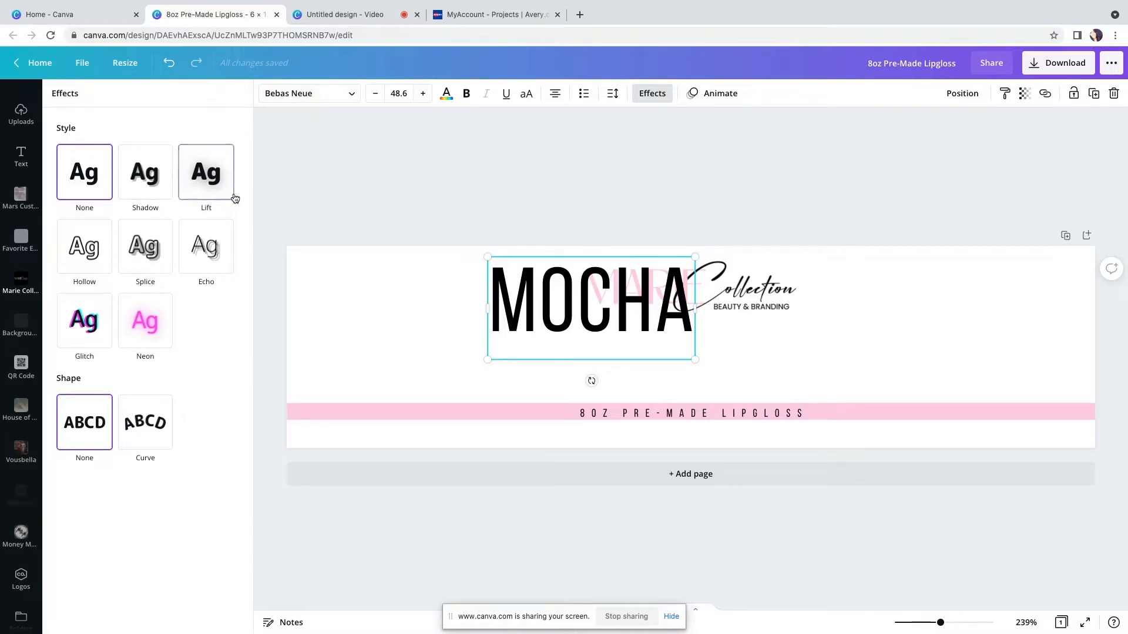
{"action": "left_click", "coordinate": [466, 94]}
{"action": "left_click", "coordinate": [680, 257]}
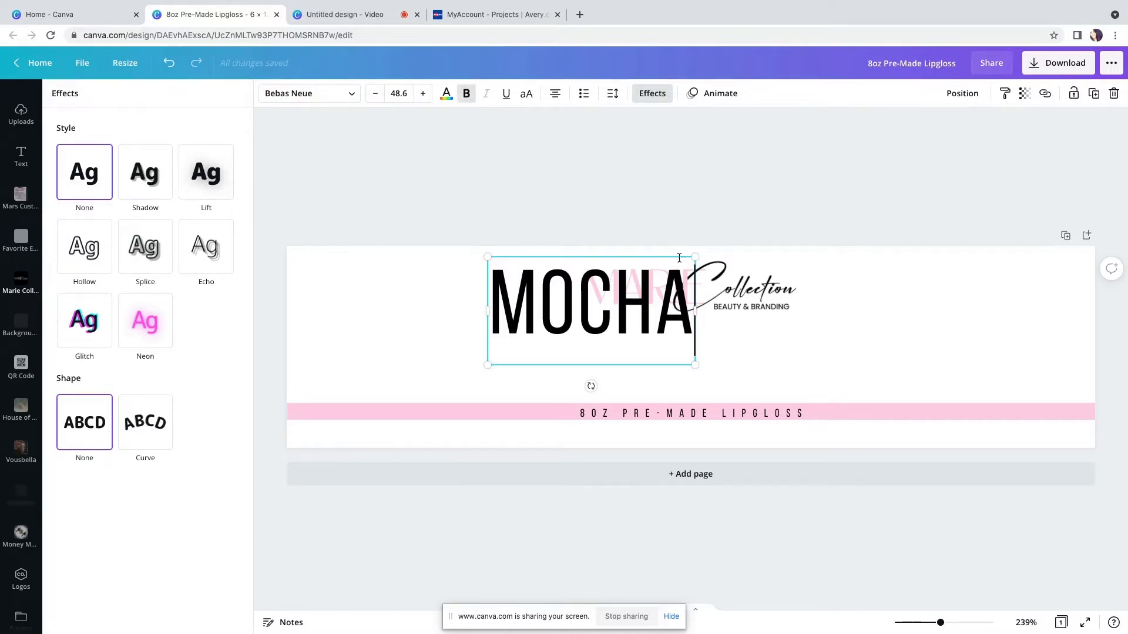
{"action": "left_click_drag", "start_coordinate": [686, 295], "coordinate": [495, 300]}
{"action": "left_click", "coordinate": [466, 93]}
{"action": "left_click", "coordinate": [467, 93]}
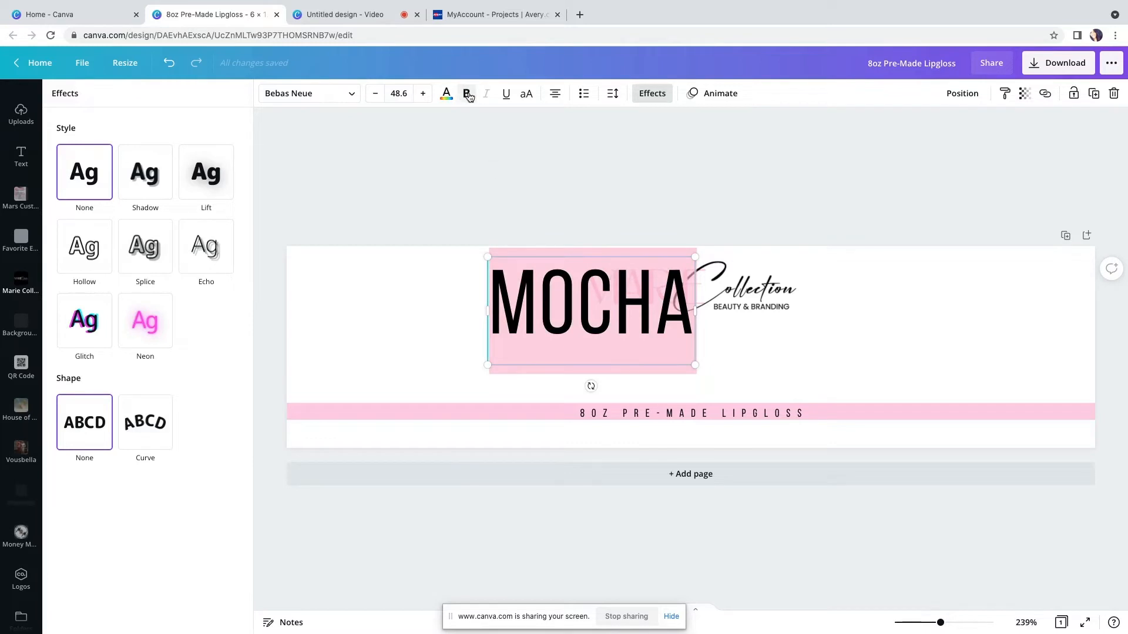
Color the MOCHA text with the document's light pink
{"action": "left_click", "coordinate": [352, 96]}
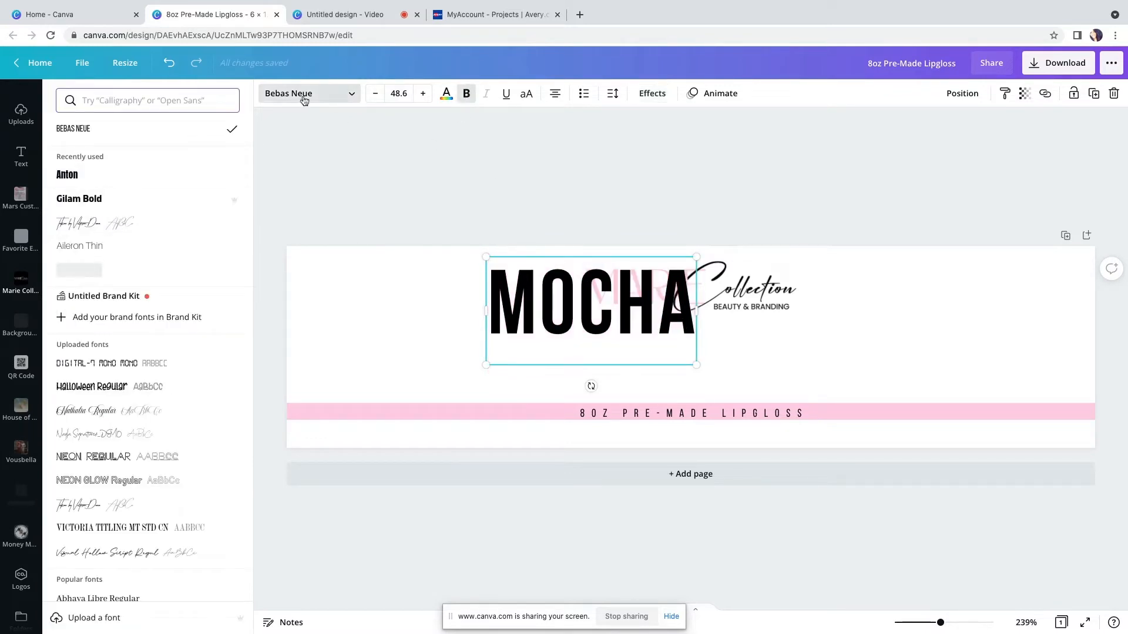
{"action": "left_click", "coordinate": [447, 94]}
{"action": "left_click", "coordinate": [132, 154]}
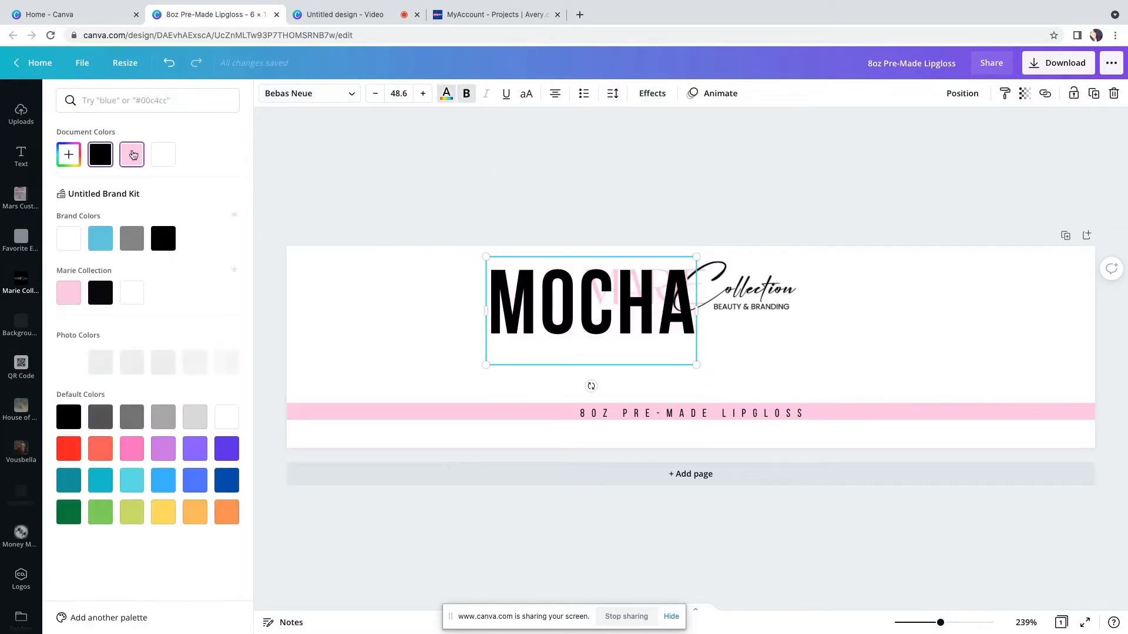
Move MOCHA down beneath the logo and center it horizontally on the page
{"action": "left_click_drag", "start_coordinate": [635, 342], "coordinate": [655, 407]}
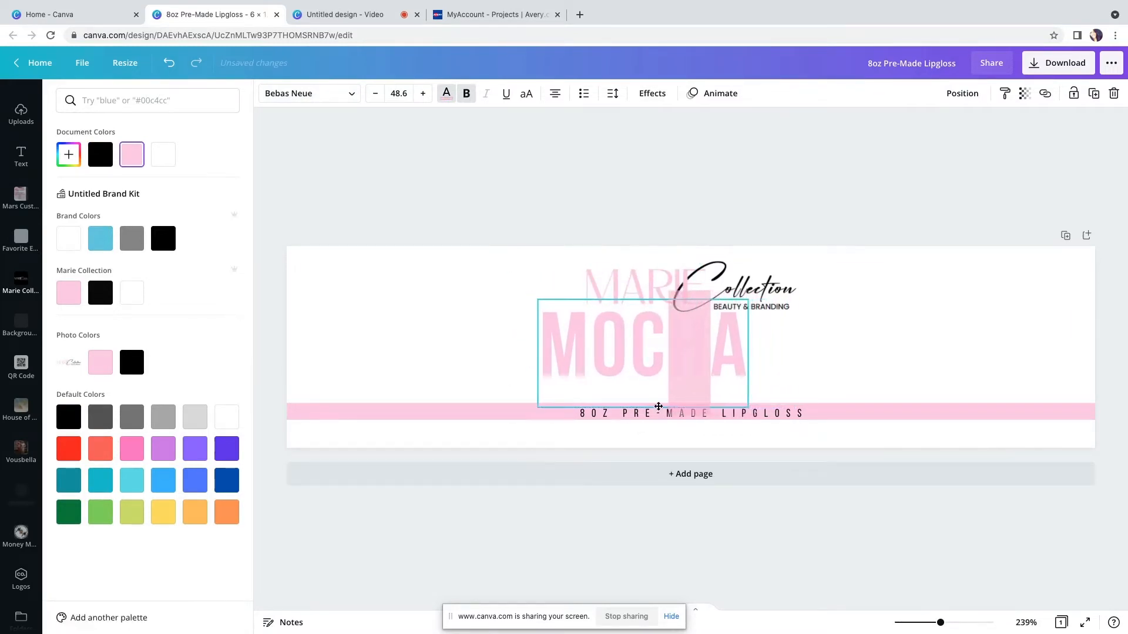
{"action": "left_click", "coordinate": [962, 93]}
{"action": "left_click", "coordinate": [922, 203]}
{"action": "left_click", "coordinate": [641, 189]}
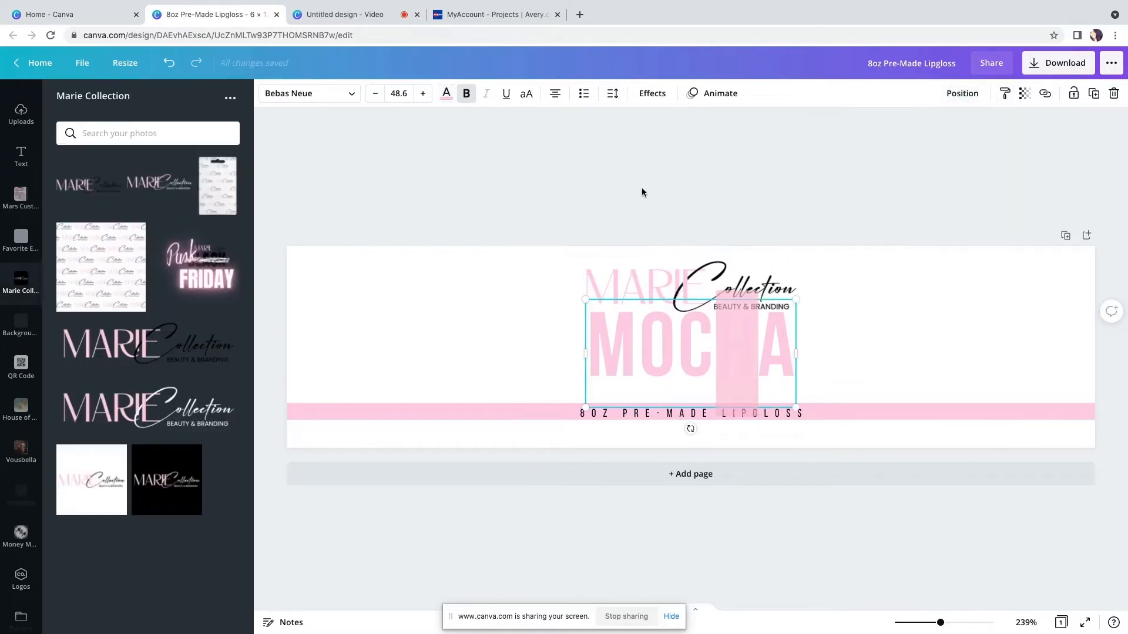
{"action": "left_click", "coordinate": [641, 189]}
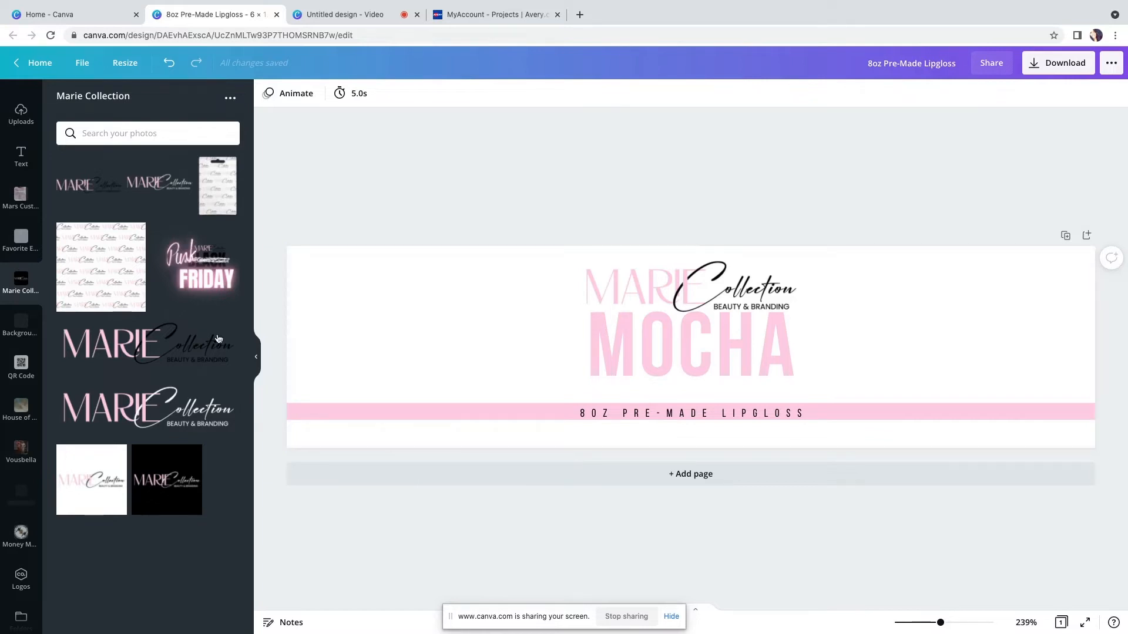
Add a subheading text box and place it at the left side of the label
{"action": "left_click", "coordinate": [29, 166]}
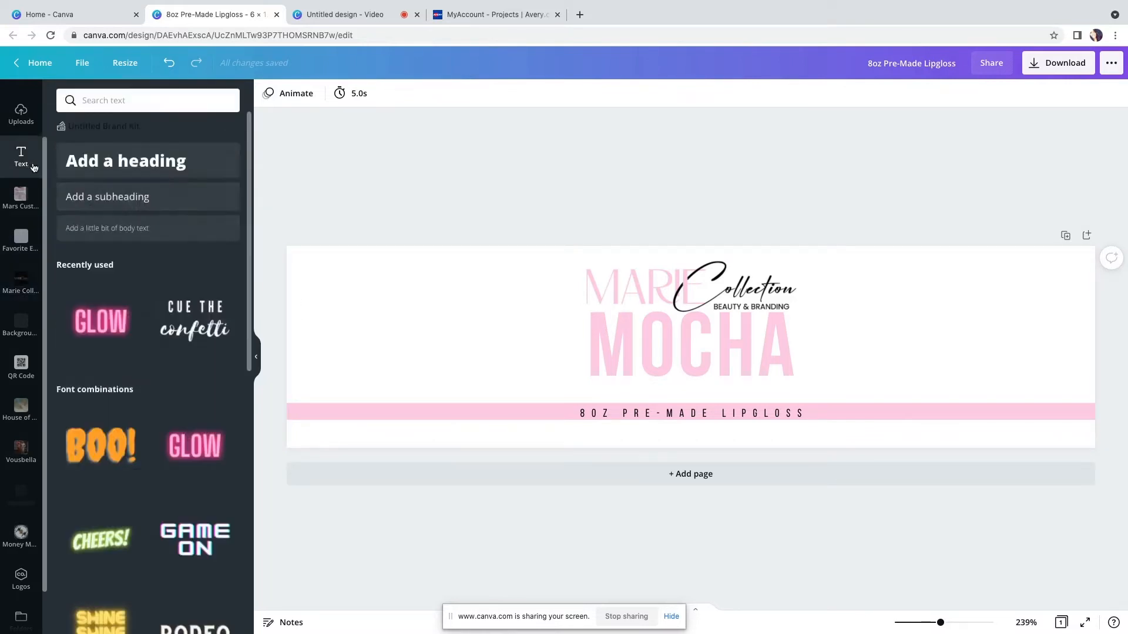
{"action": "left_click", "coordinate": [118, 198]}
{"action": "left_click_drag", "start_coordinate": [699, 374], "coordinate": [364, 333]}
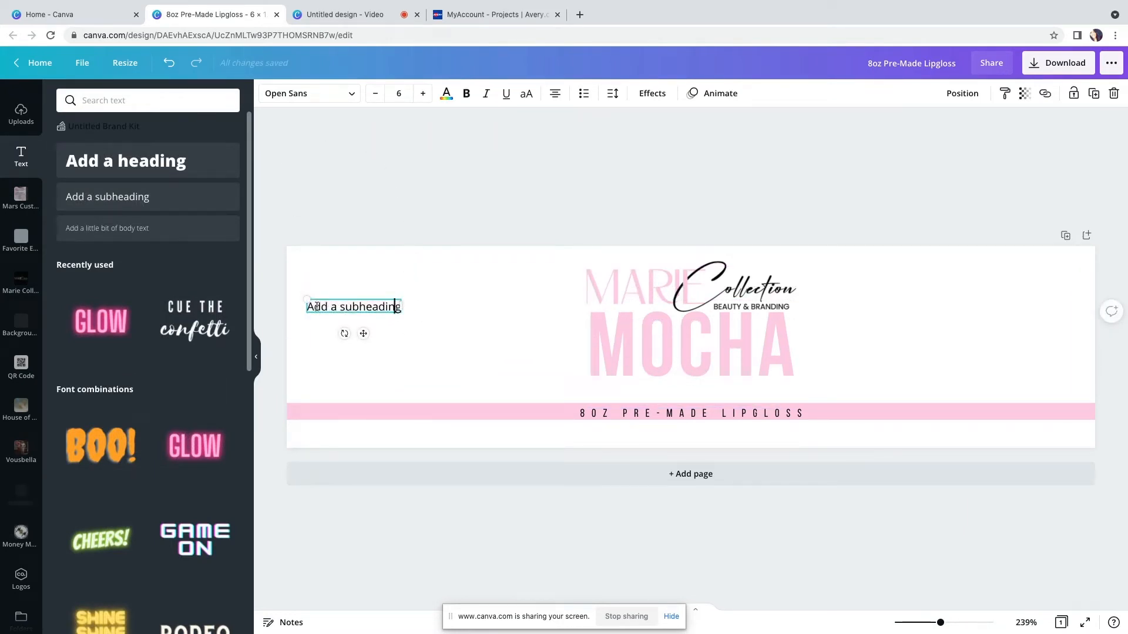
Replace the subheading with "If you are watching this" and "subscribe to my channel" on two lines
{"action": "left_click_drag", "start_coordinate": [322, 307], "coordinate": [399, 310]}
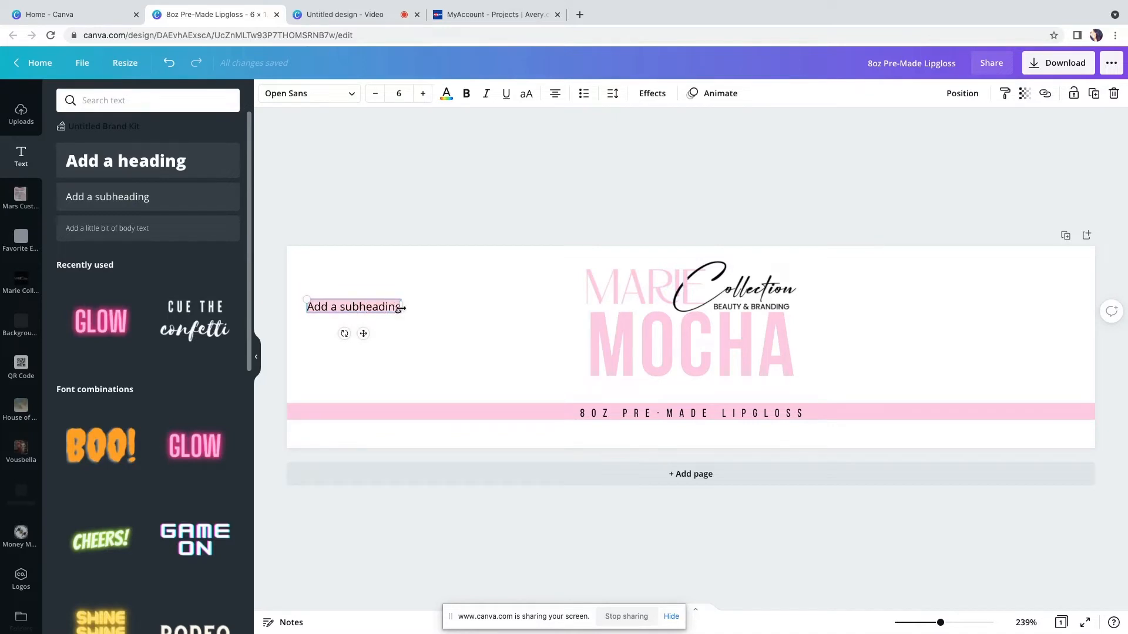
{"action": "type", "text": "I"}
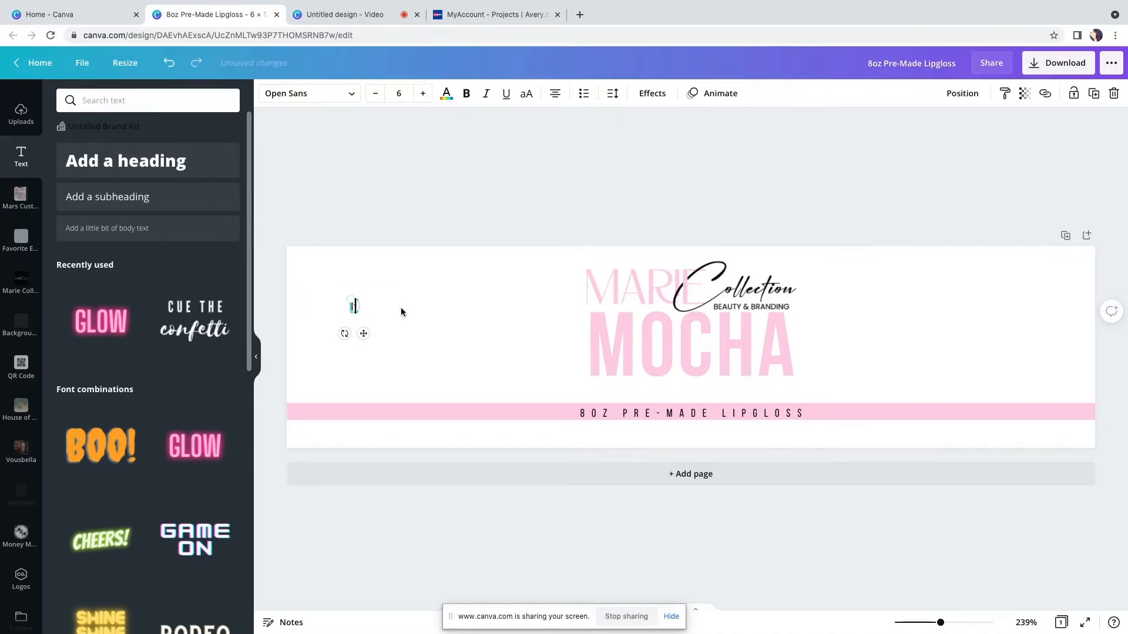
{"action": "type", "text": "f you sre"}
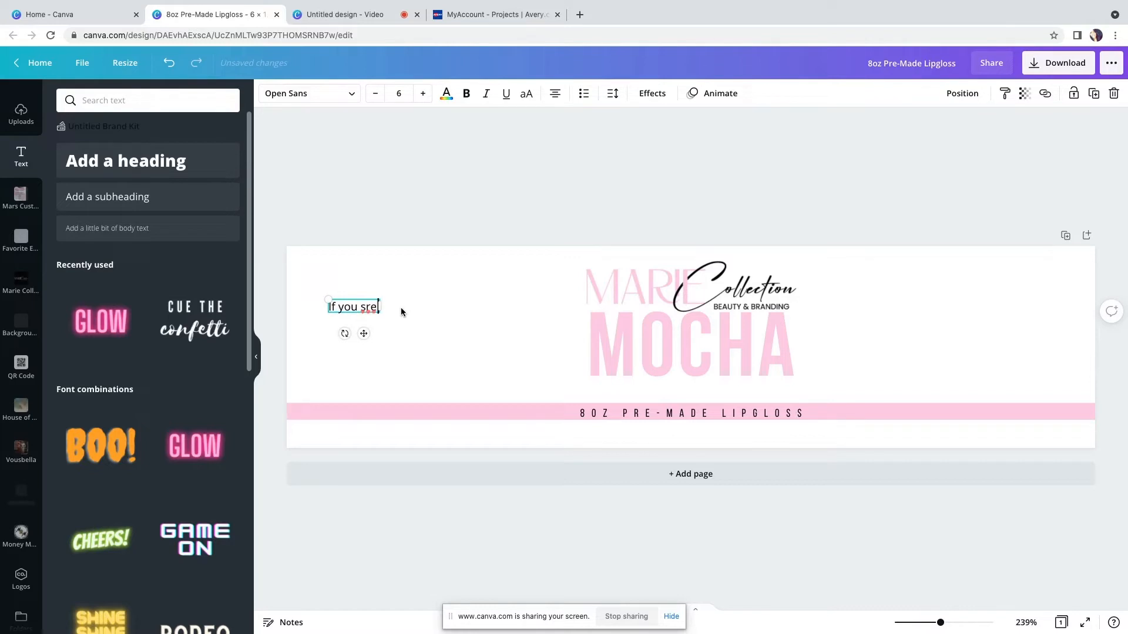
{"action": "type", "text": " watching this"}
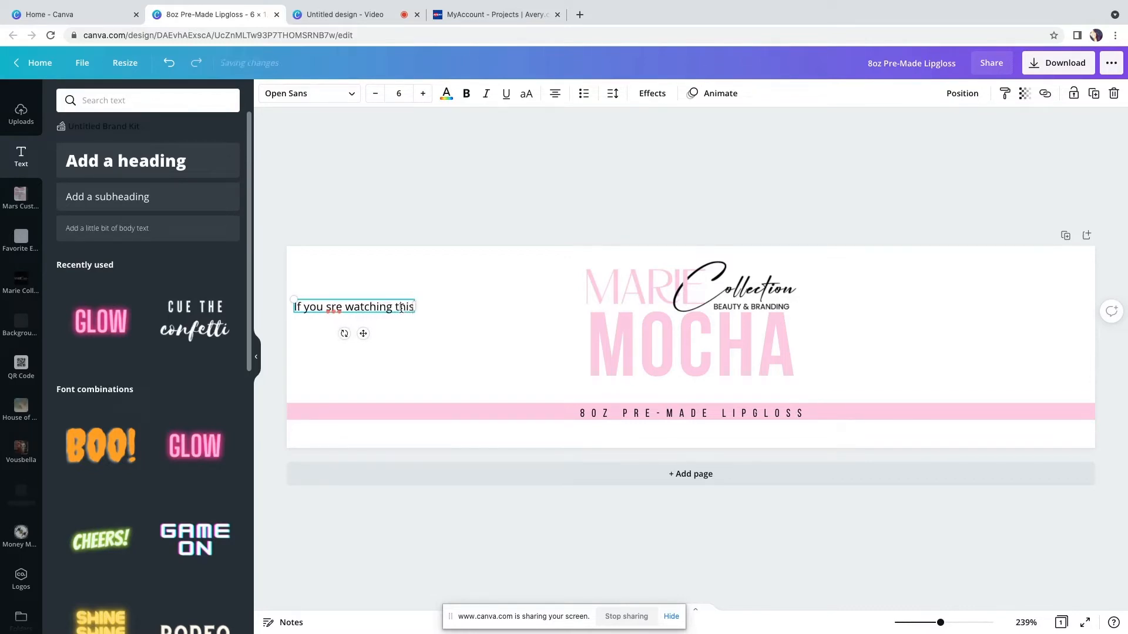
{"action": "double_click", "coordinate": [326, 307]}
{"action": "type", "text": "are"}
{"action": "key", "text": "Return"}
{"action": "type", "text": "subs"}
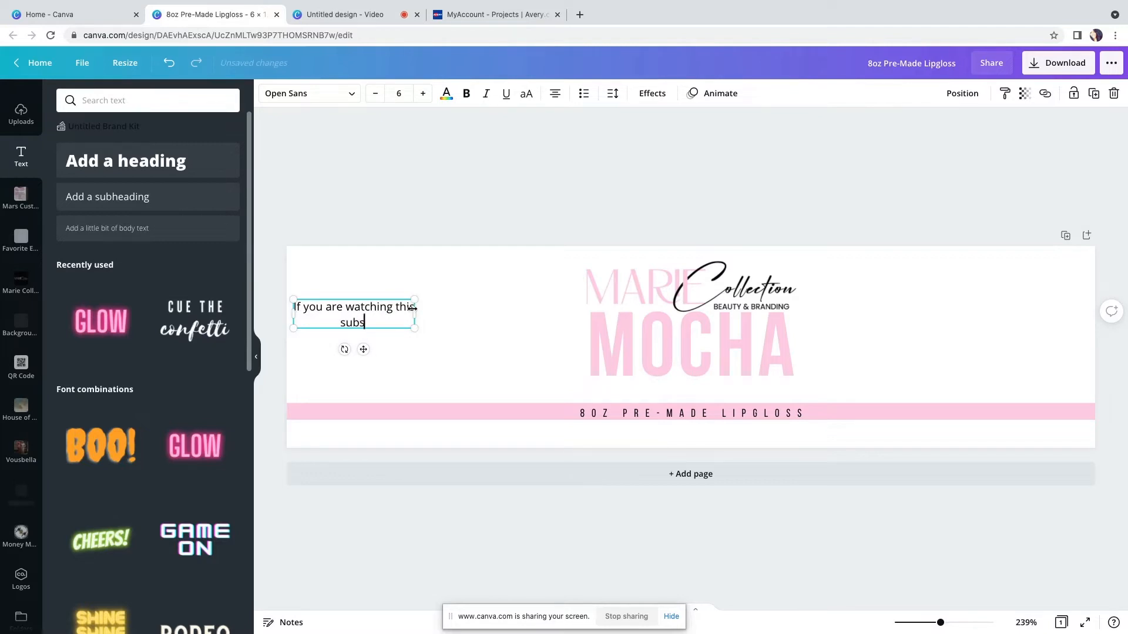
{"action": "type", "text": "cribe to my channel"}
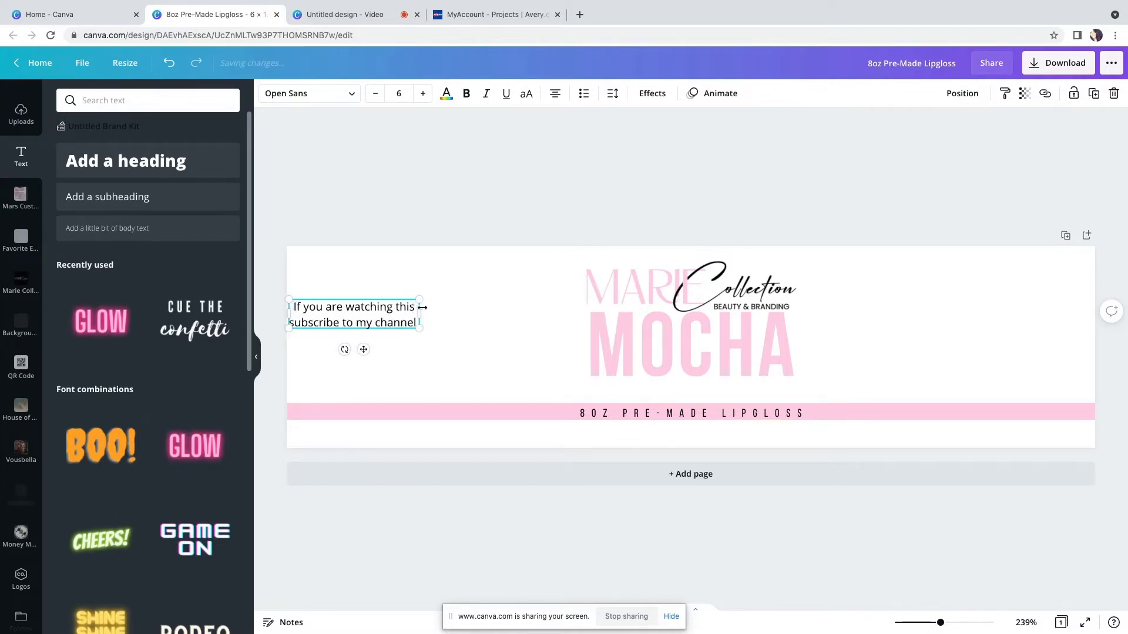
Narrow the text box and enlarge its text to about 7.8 font size
{"action": "left_click_drag", "start_coordinate": [423, 315], "coordinate": [395, 315]}
{"action": "mouse_move", "coordinate": [395, 357]}
{"action": "left_mouse_down"}
{"action": "mouse_move", "coordinate": [426, 376]}
{"action": "mouse_move", "coordinate": [422, 362]}
{"action": "mouse_move", "coordinate": [394, 365]}
{"action": "left_mouse_up"}
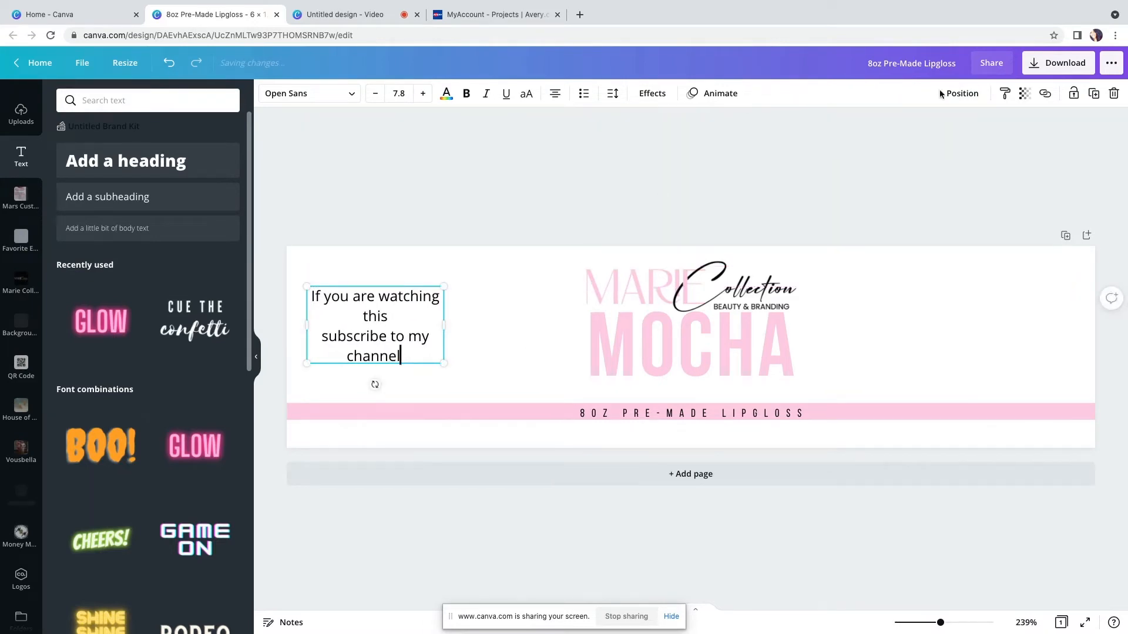
Duplicate the text box to the right end of the label and change its text to "comment your favorite color"
{"action": "left_click", "coordinate": [1094, 93]}
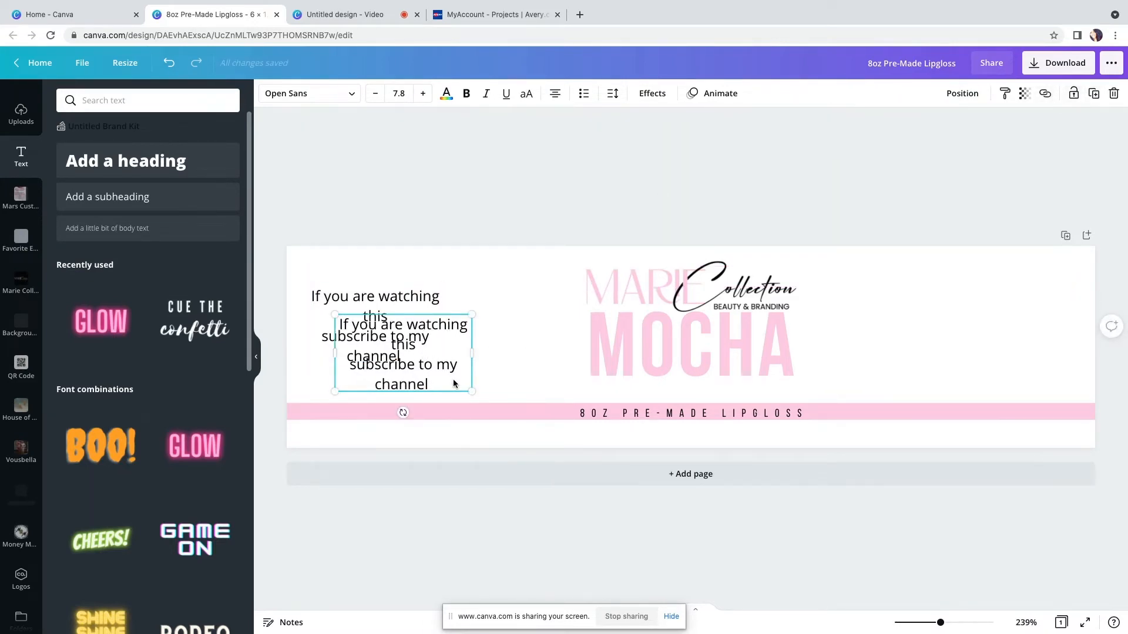
{"action": "left_click_drag", "start_coordinate": [453, 389], "coordinate": [1058, 386]}
{"action": "left_click", "coordinate": [954, 321]}
{"action": "left_click_drag", "start_coordinate": [942, 321], "coordinate": [1062, 382]}
{"action": "key", "text": "BackSpace"}
{"action": "type", "text": "com"}
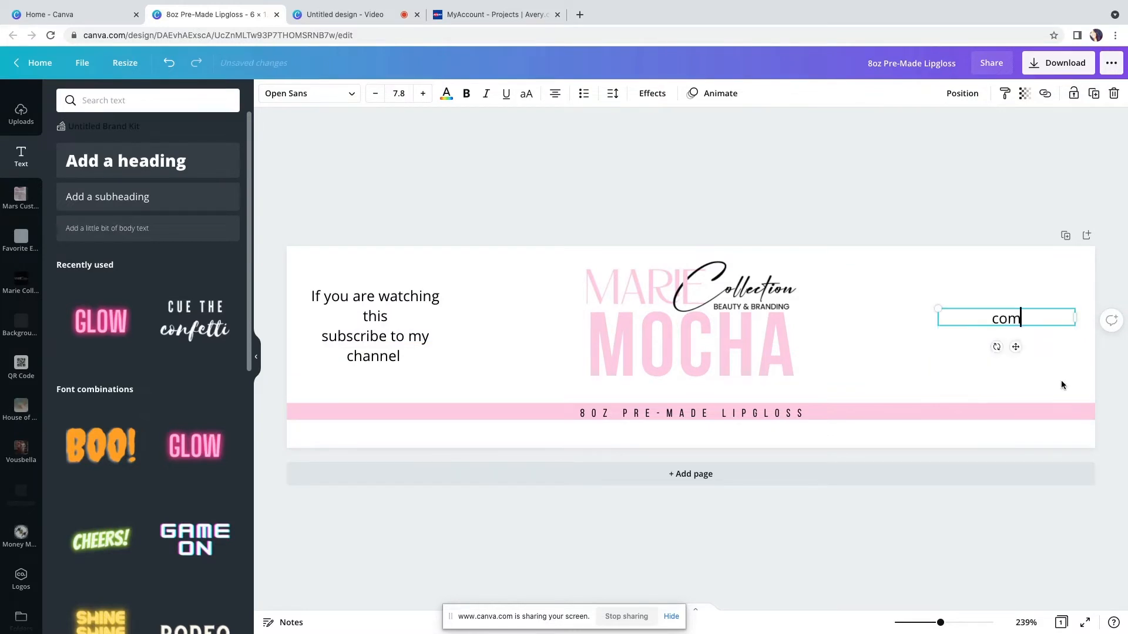
{"action": "type", "text": "ment you"}
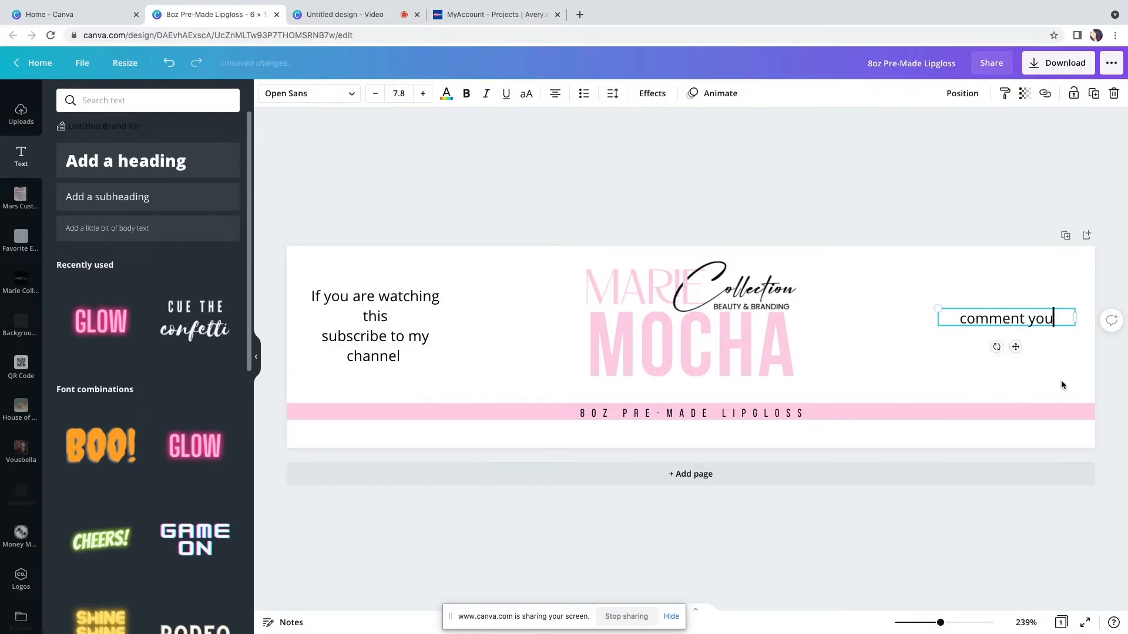
{"action": "type", "text": "r favo"}
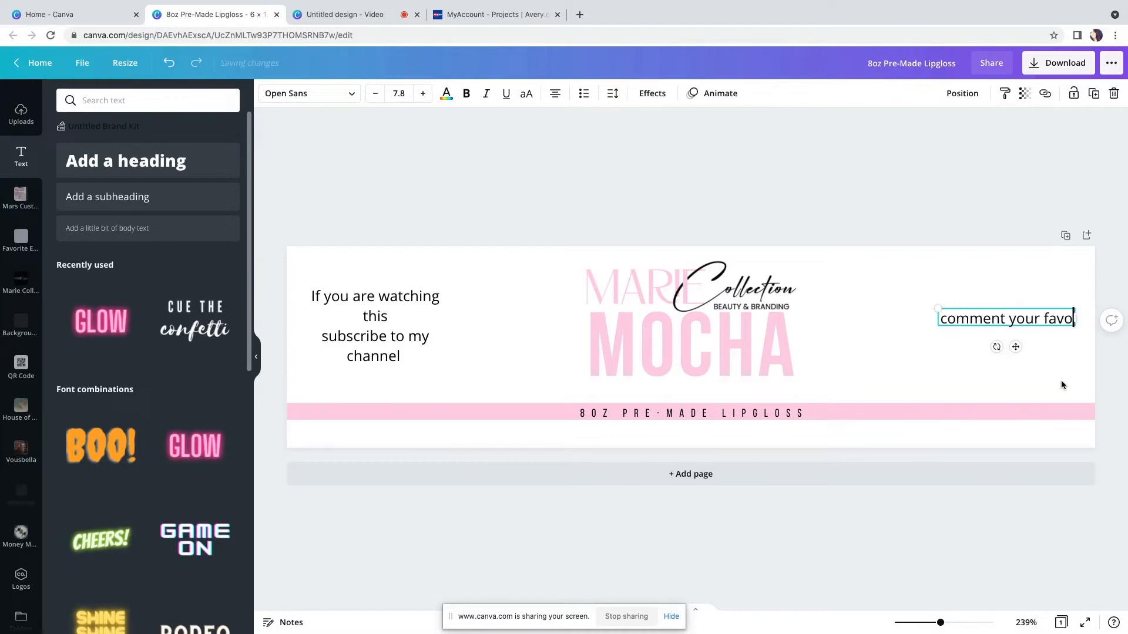
{"action": "type", "text": "rite"}
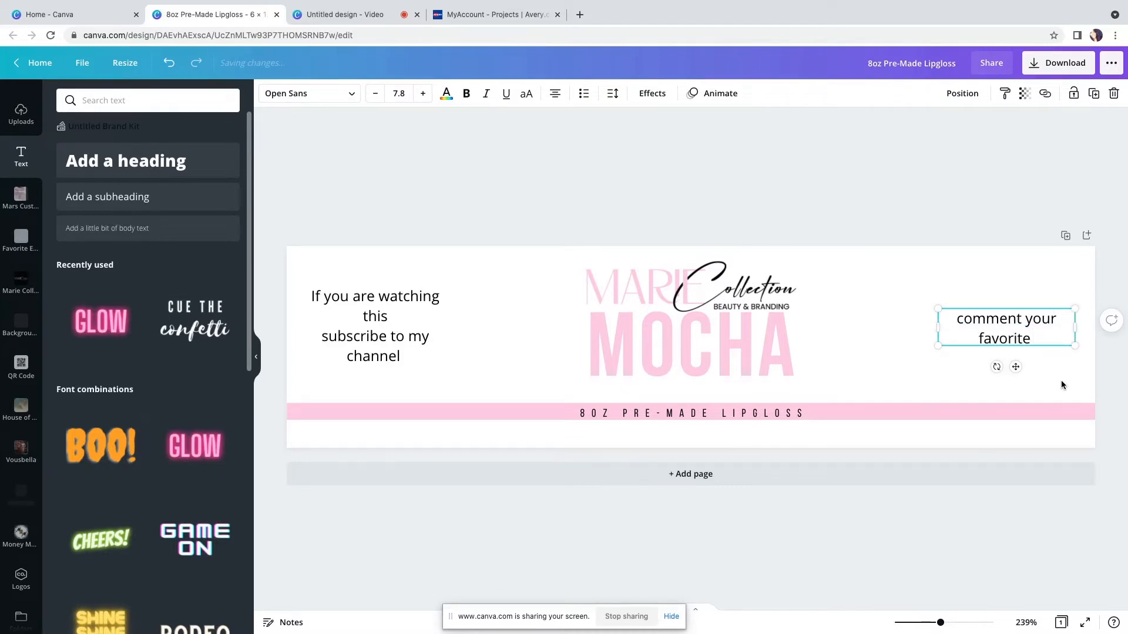
{"action": "type", "text": " color"}
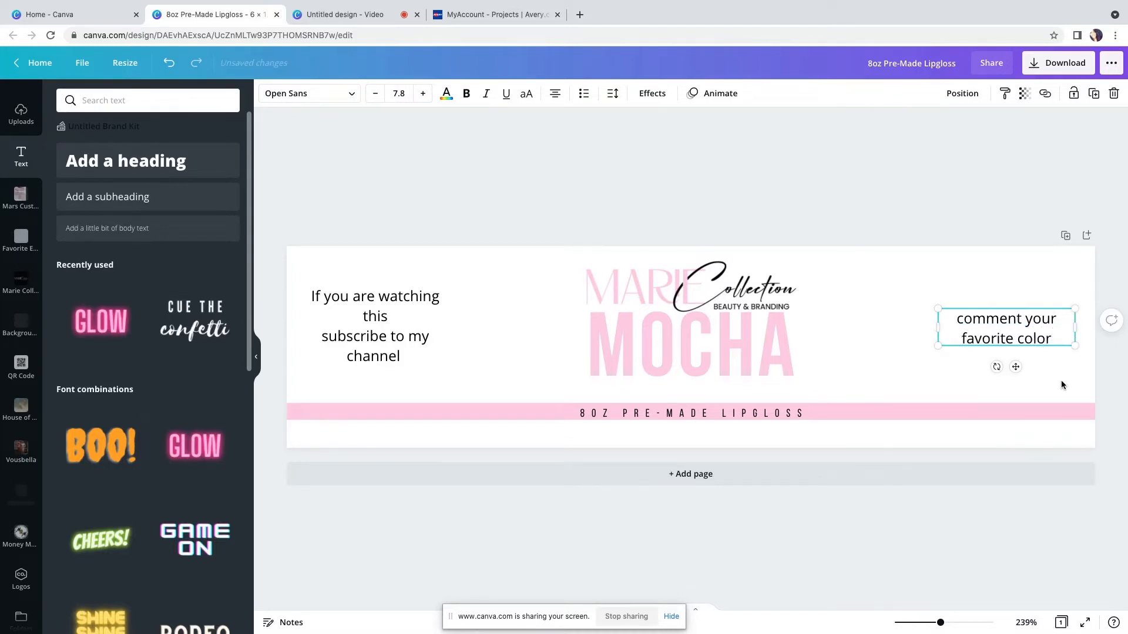
Lower the right and left text boxes slightly
{"action": "left_click_drag", "start_coordinate": [1016, 366], "coordinate": [1010, 383]}
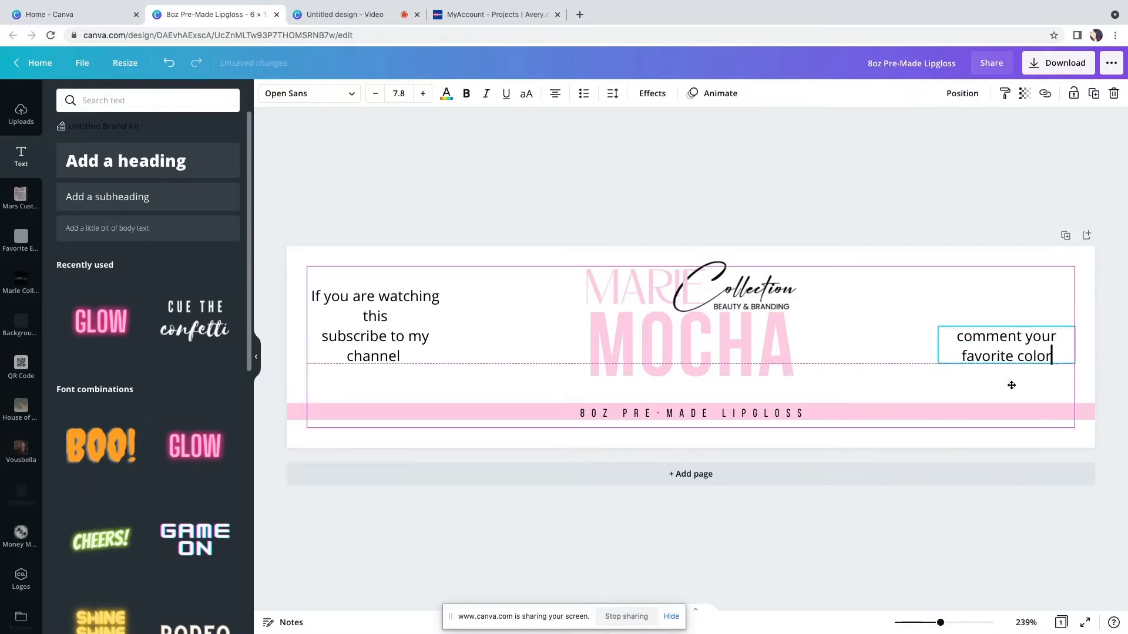
{"action": "left_click_drag", "start_coordinate": [390, 351], "coordinate": [390, 371]}
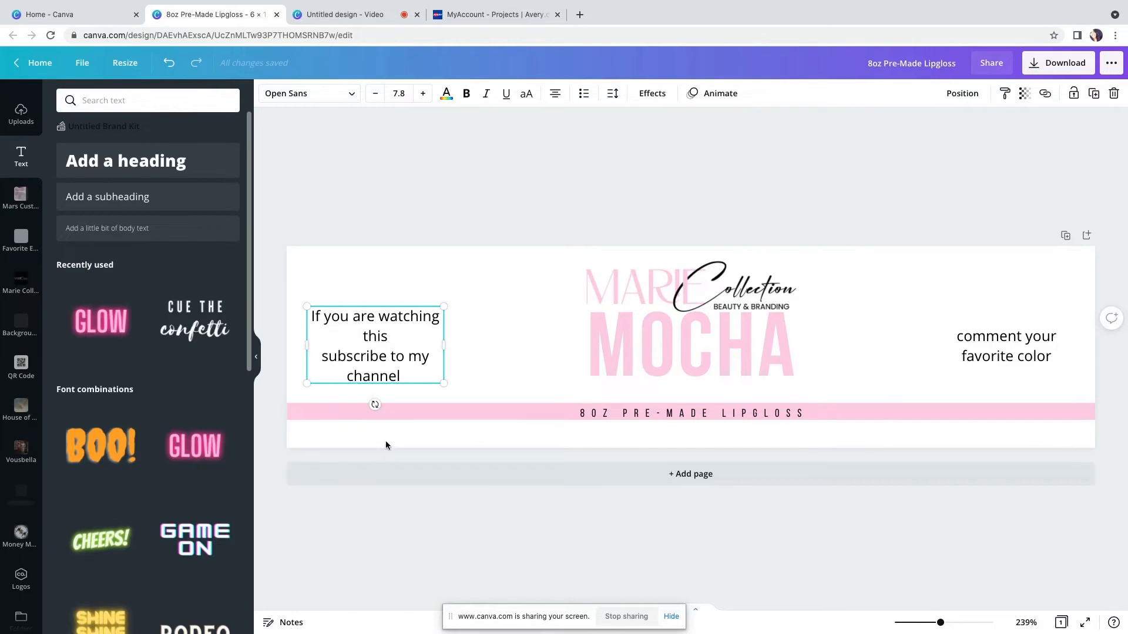
Delete both side text boxes from the label
{"action": "key", "text": "Delete"}
{"action": "left_click", "coordinate": [983, 351]}
{"action": "key", "text": "Delete"}
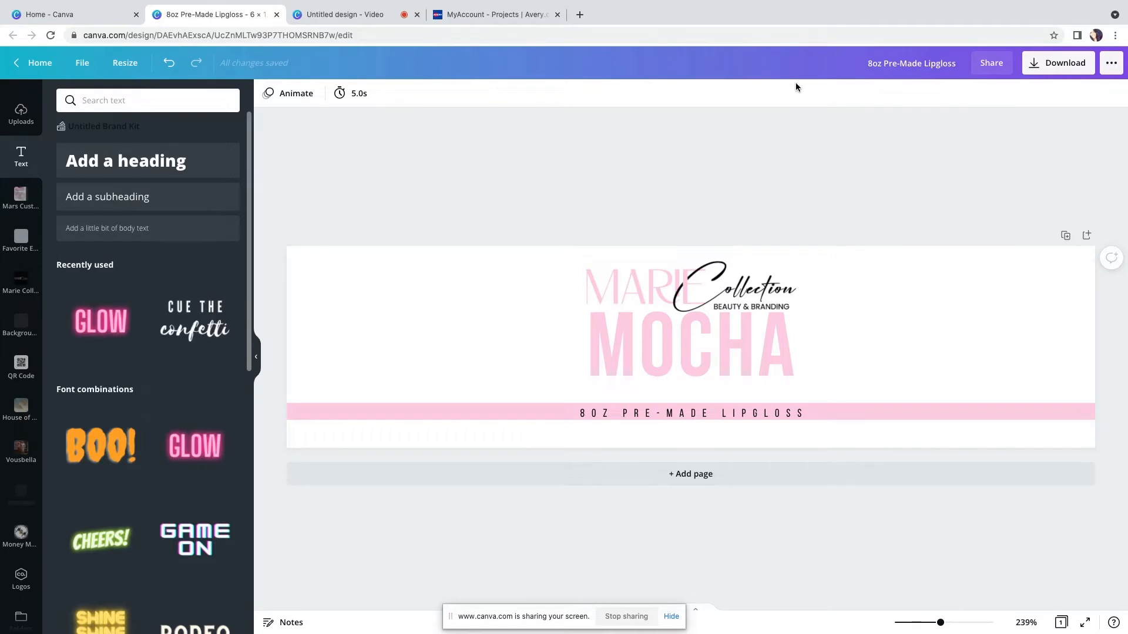
Download the design as a PNG file
{"action": "left_click", "coordinate": [1055, 69]}
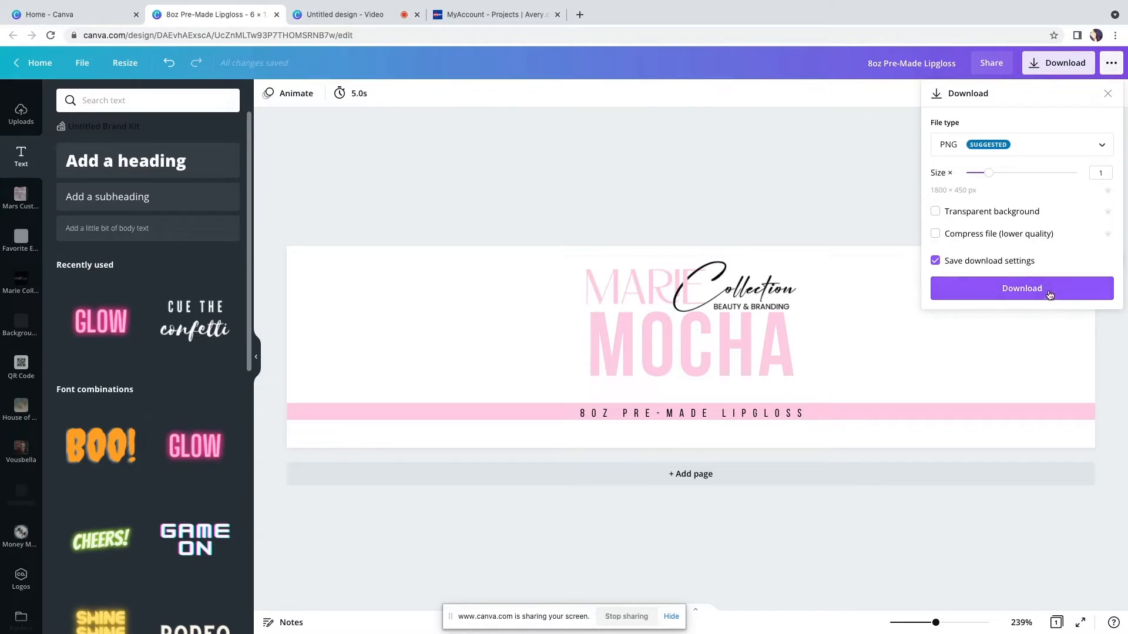
{"action": "left_click", "coordinate": [1049, 296]}
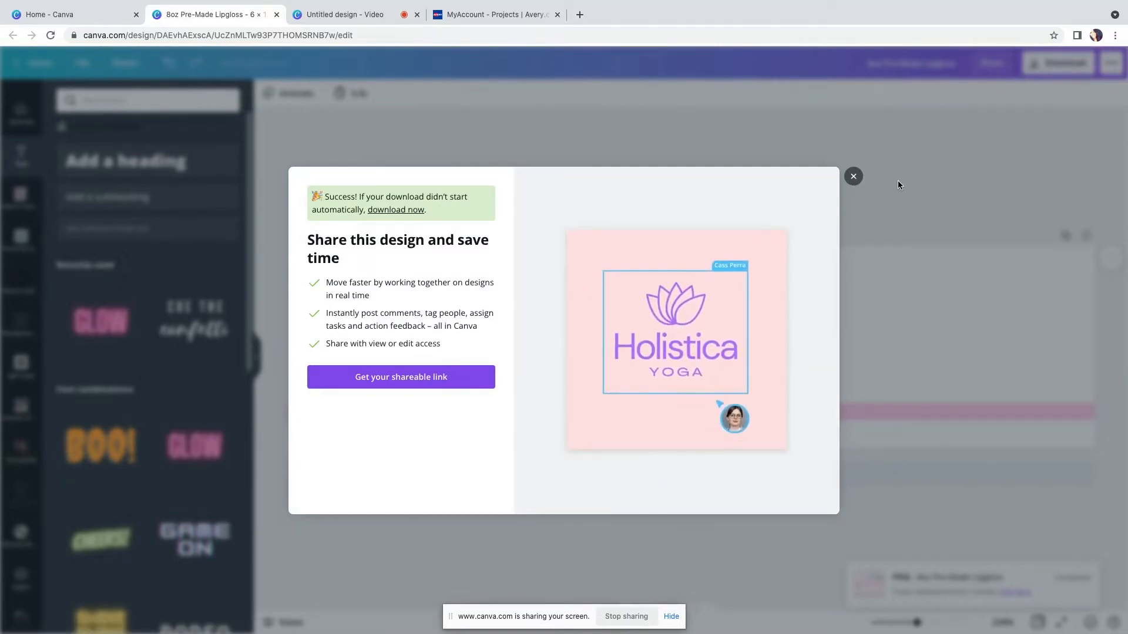
{"action": "left_click", "coordinate": [853, 176]}
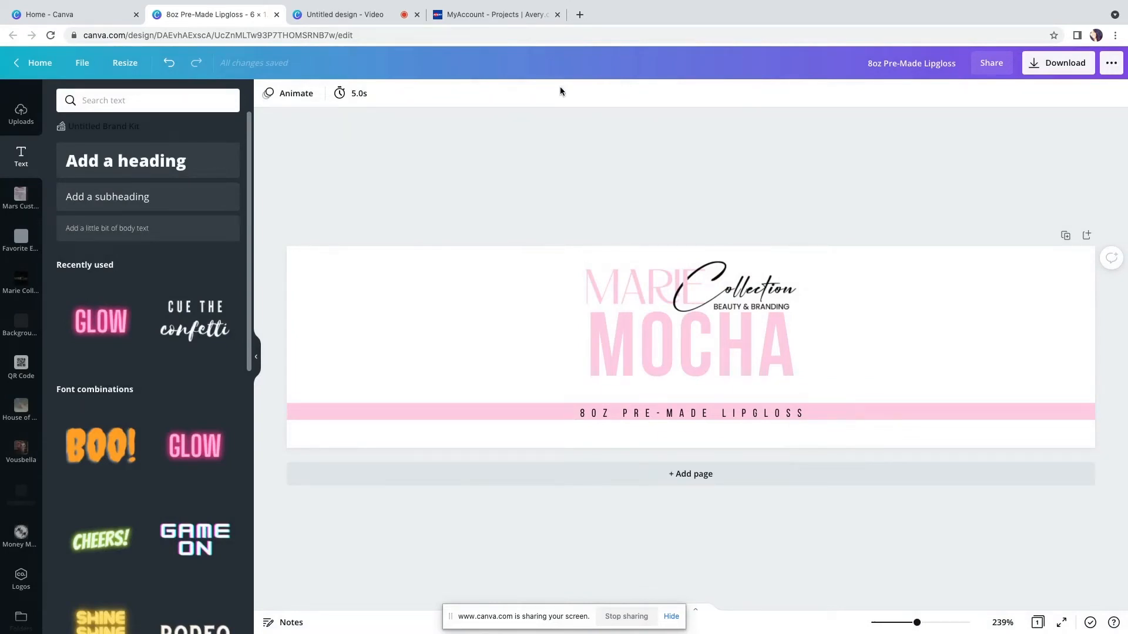
Switch to the Avery Design & Print tab and browse the featured label templates
{"action": "left_click", "coordinate": [491, 10]}
{"action": "left_click", "coordinate": [350, 181]}
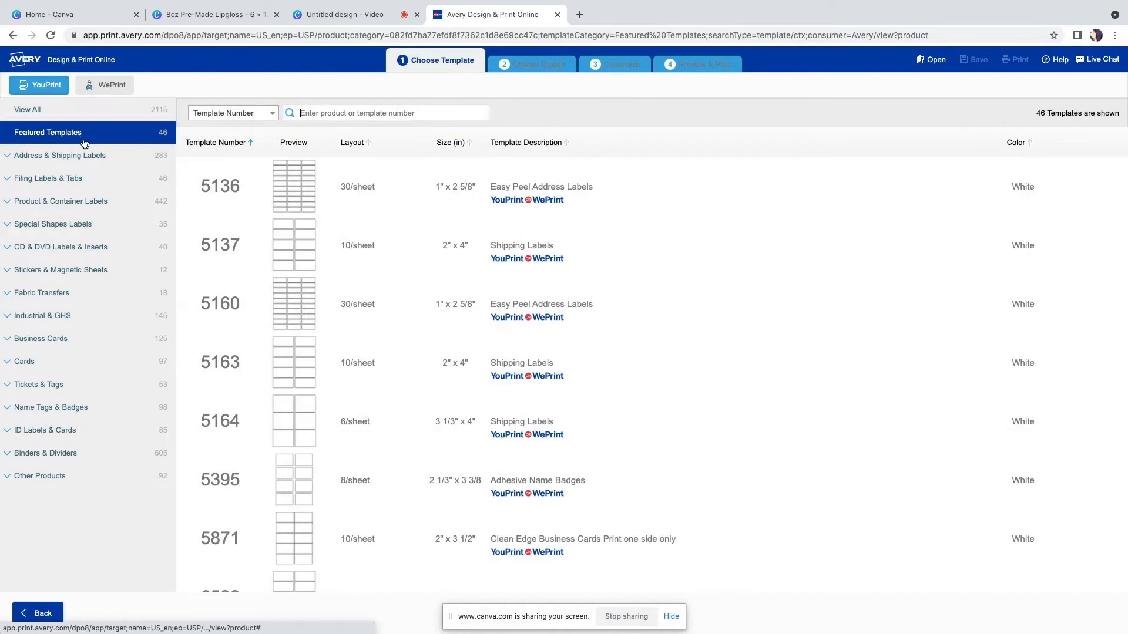
{"action": "scroll", "coordinate": [365, 387], "scroll_direction": "down", "scroll_amount": 3}
{"action": "scroll", "coordinate": [366, 398], "scroll_direction": "down", "scroll_amount": 6}
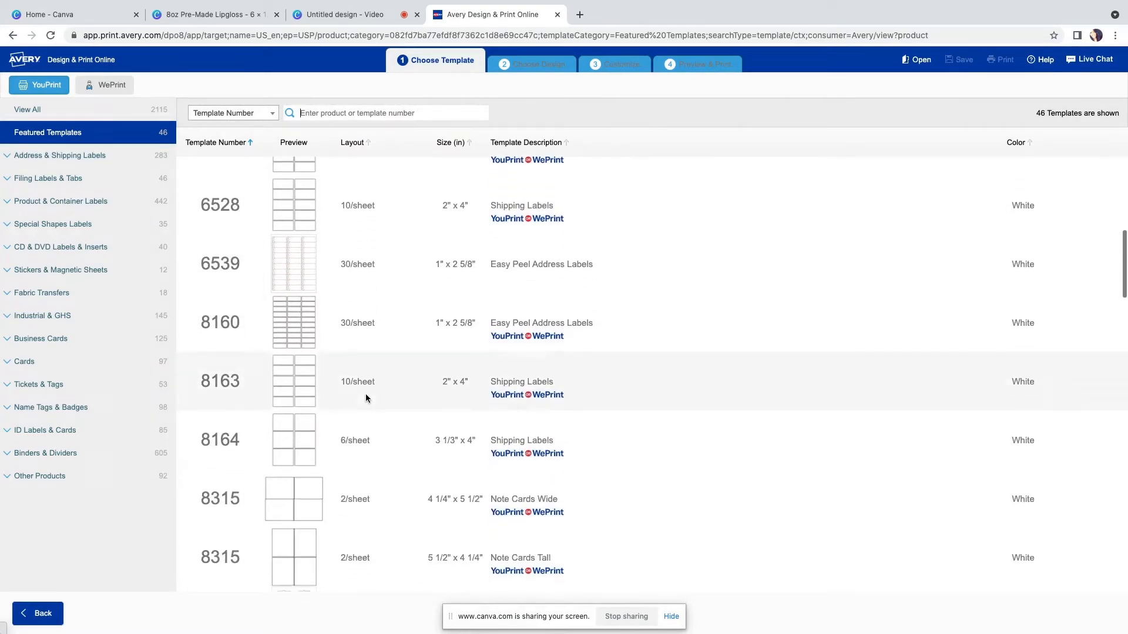
{"action": "scroll", "coordinate": [366, 398], "scroll_direction": "down", "scroll_amount": 5}
{"action": "scroll", "coordinate": [365, 398], "scroll_direction": "down", "scroll_amount": 7}
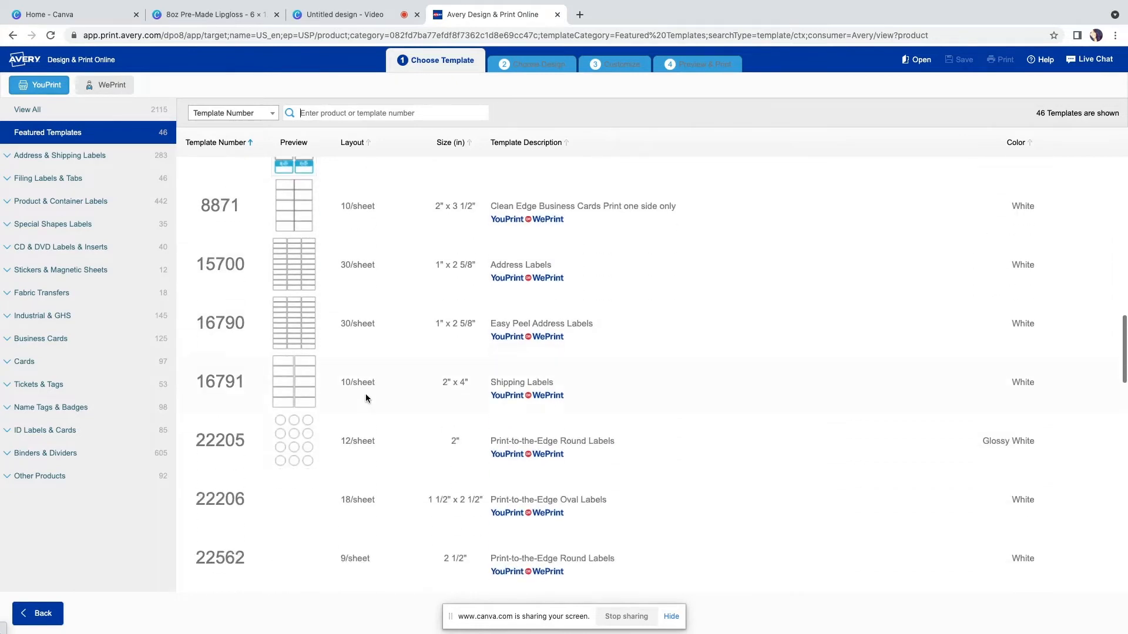
{"action": "scroll", "coordinate": [352, 385], "scroll_direction": "up", "scroll_amount": 18}
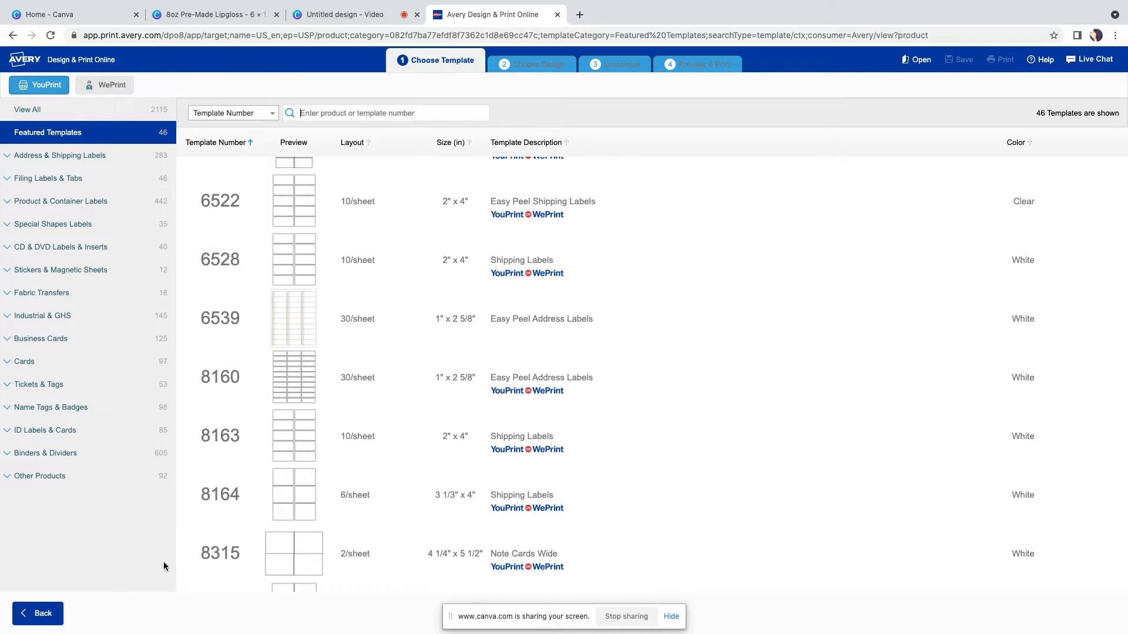
Leave the design tool and open the Rectangle Labels template category
{"action": "left_click", "coordinate": [37, 613]}
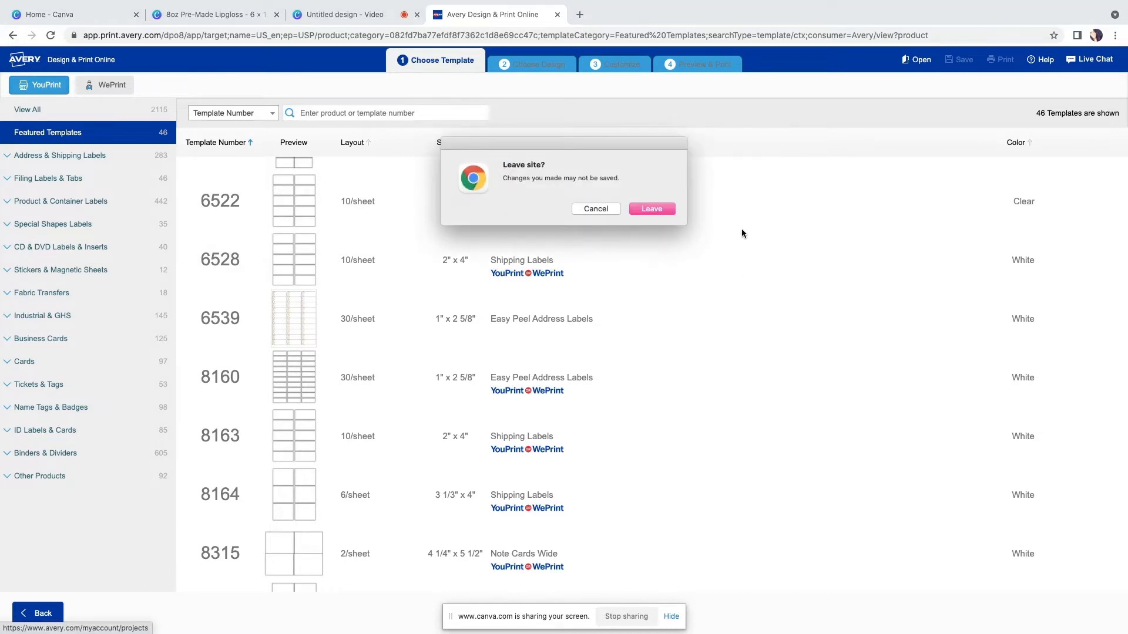
{"action": "left_click", "coordinate": [652, 210]}
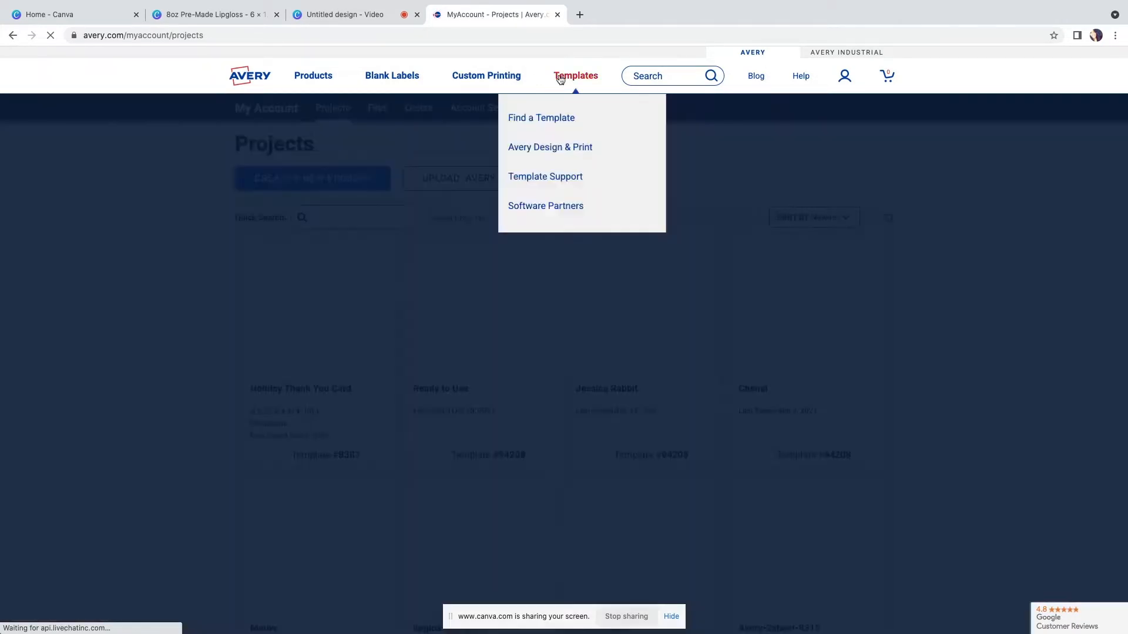
{"action": "left_click", "coordinate": [584, 78]}
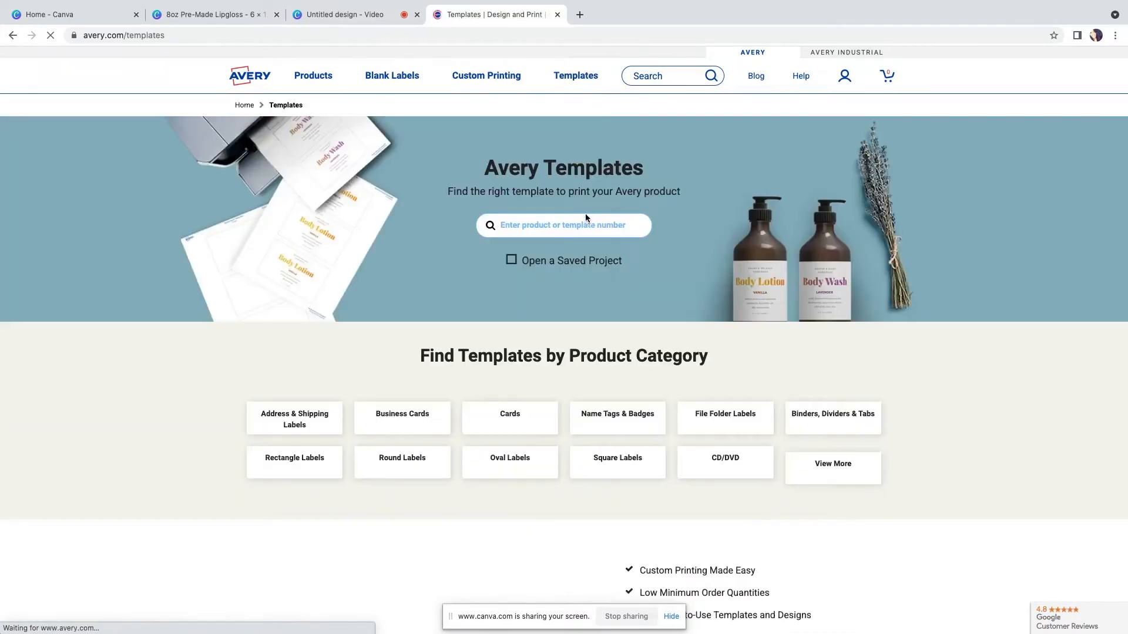
{"action": "scroll", "coordinate": [242, 432], "scroll_direction": "down", "scroll_amount": 3}
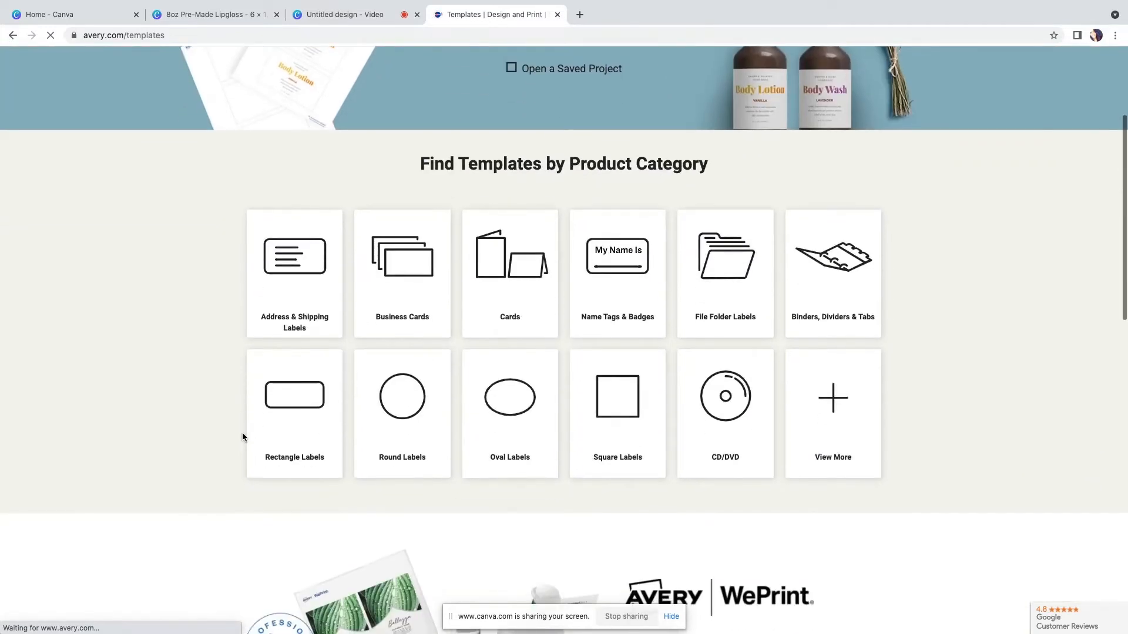
{"action": "left_click", "coordinate": [297, 418]}
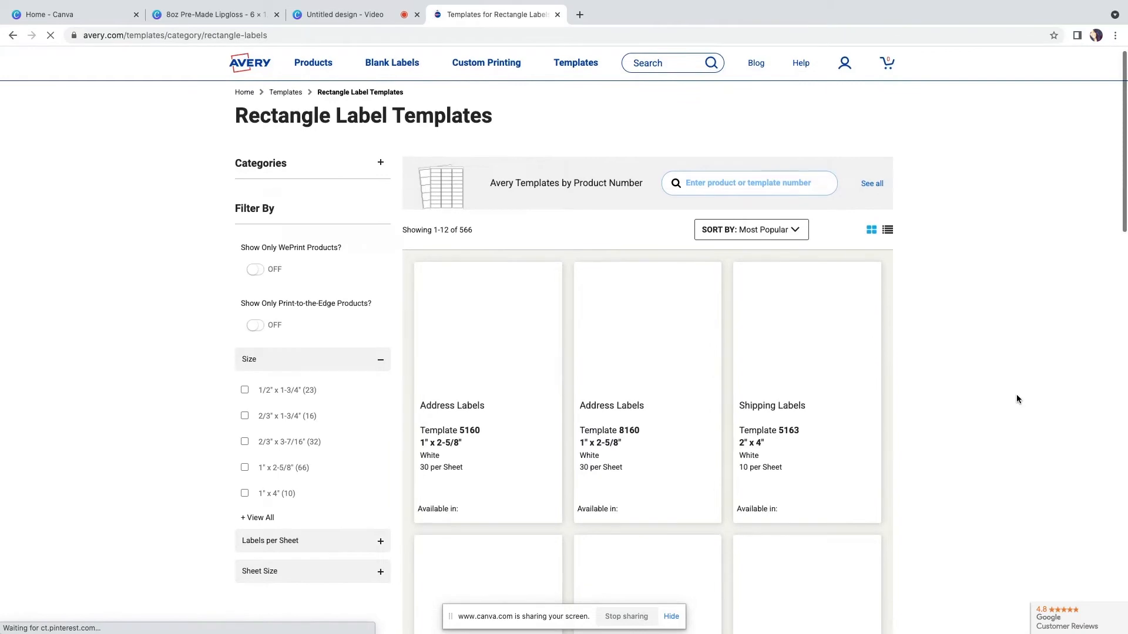
Show all label sizes and filter the rectangle labels to 1" x 3"
{"action": "scroll", "coordinate": [440, 255], "scroll_direction": "down", "scroll_amount": 5}
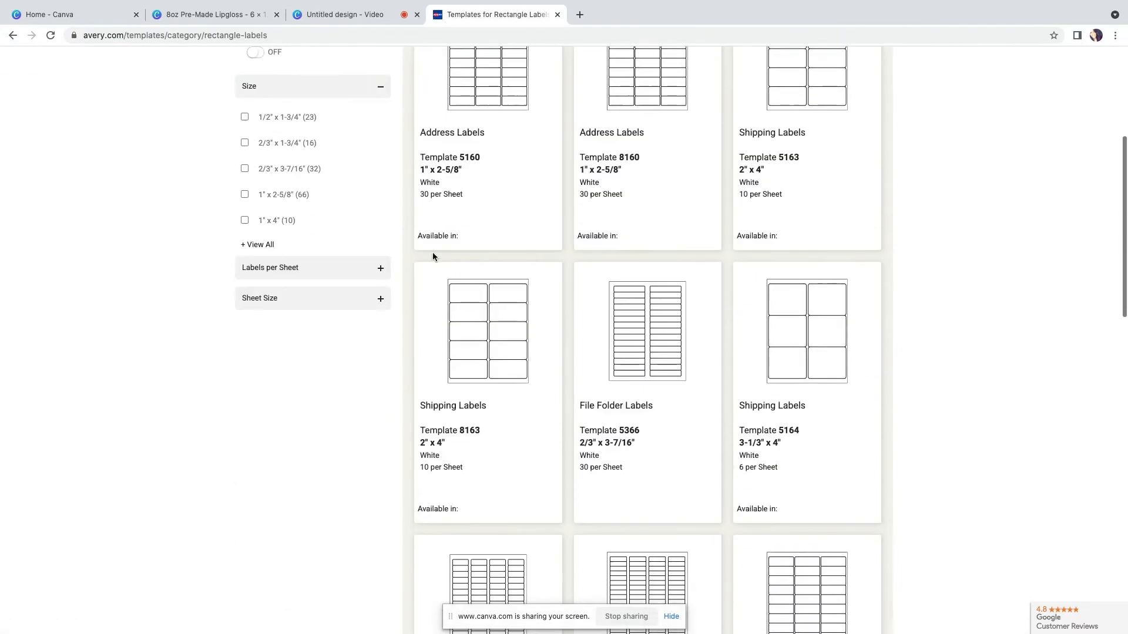
{"action": "scroll", "coordinate": [301, 231], "scroll_direction": "up", "scroll_amount": 1}
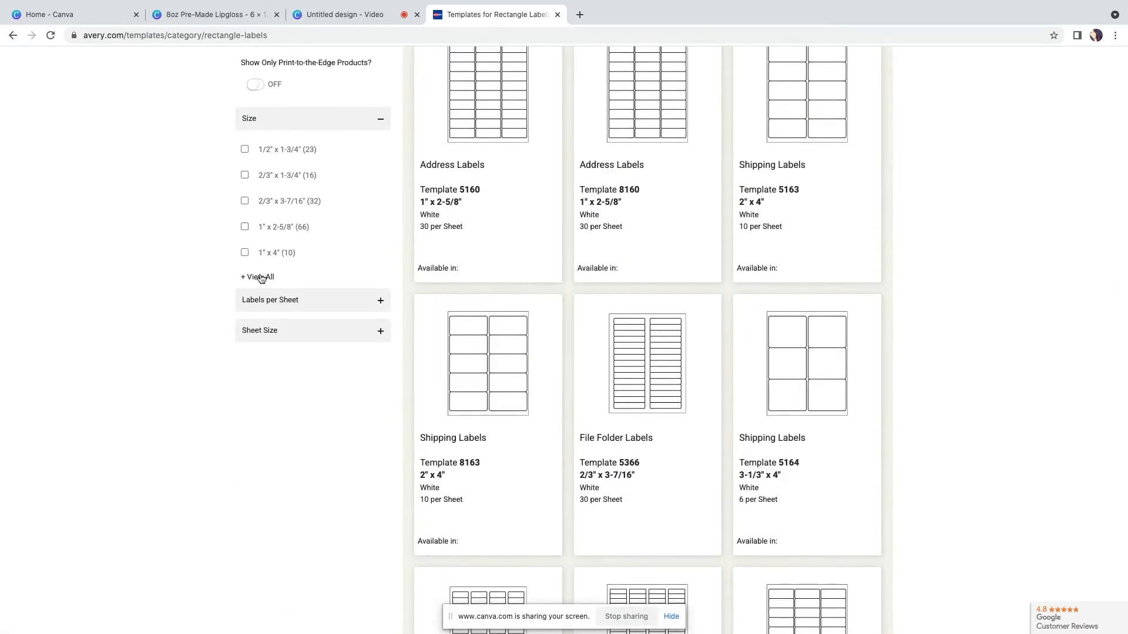
{"action": "left_click", "coordinate": [261, 278]}
{"action": "scroll", "coordinate": [323, 411], "scroll_direction": "down", "scroll_amount": 1}
{"action": "scroll", "coordinate": [323, 411], "scroll_direction": "down", "scroll_amount": 3}
{"action": "scroll", "coordinate": [323, 411], "scroll_direction": "down", "scroll_amount": 3}
{"action": "scroll", "coordinate": [323, 411], "scroll_direction": "down", "scroll_amount": 3}
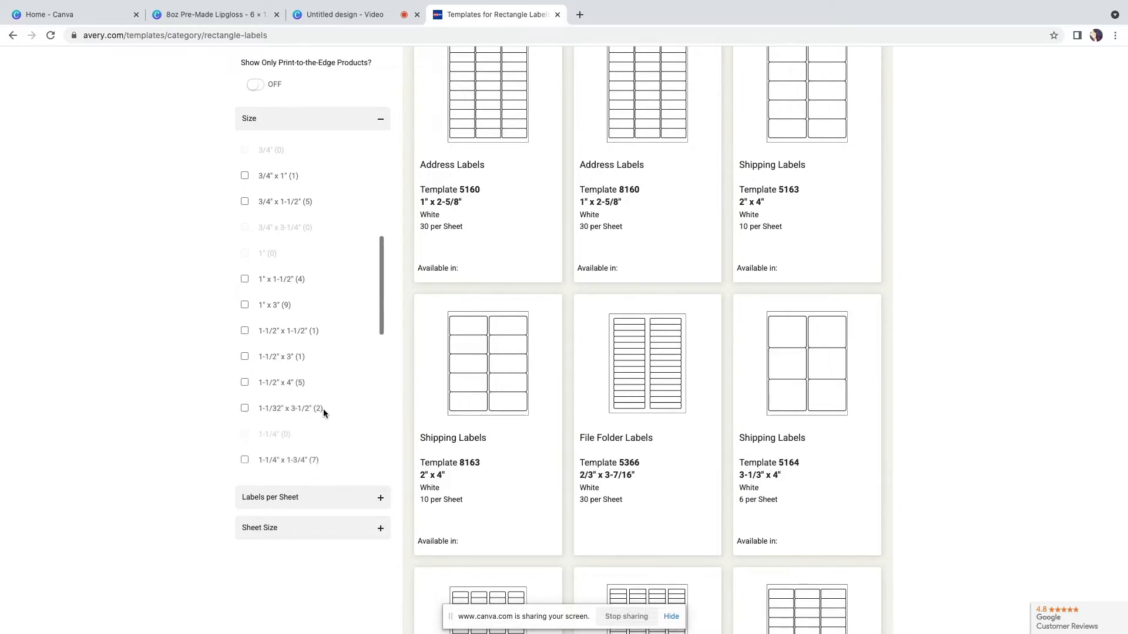
{"action": "scroll", "coordinate": [323, 408], "scroll_direction": "down", "scroll_amount": 2}
{"action": "scroll", "coordinate": [323, 409], "scroll_direction": "down", "scroll_amount": 4}
{"action": "scroll", "coordinate": [323, 409], "scroll_direction": "up", "scroll_amount": 5}
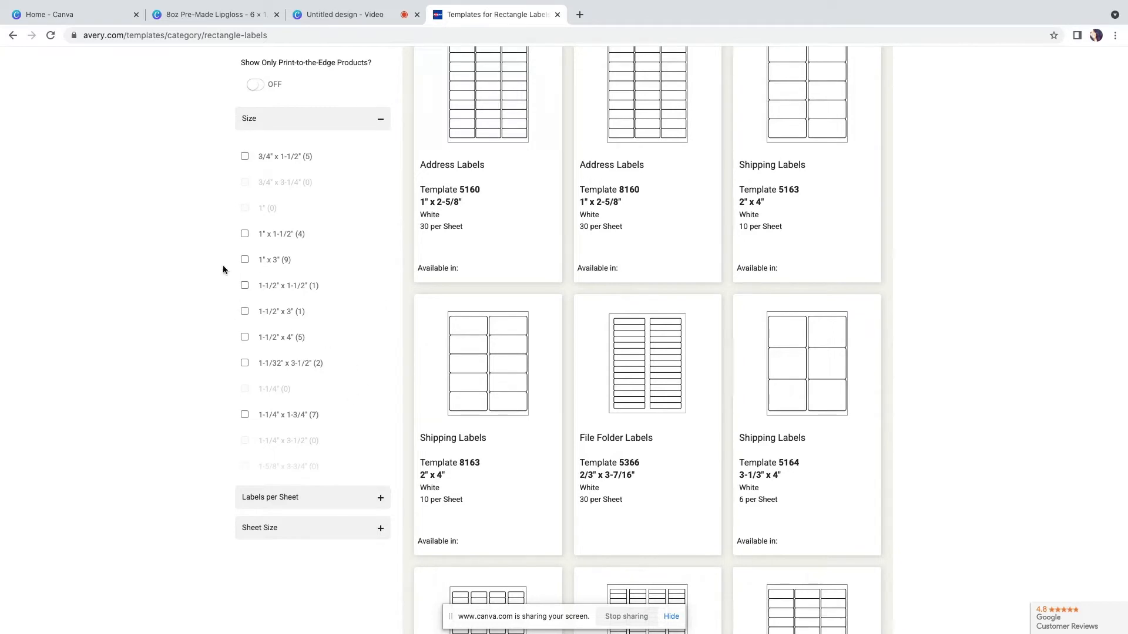
{"action": "left_click", "coordinate": [245, 260]}
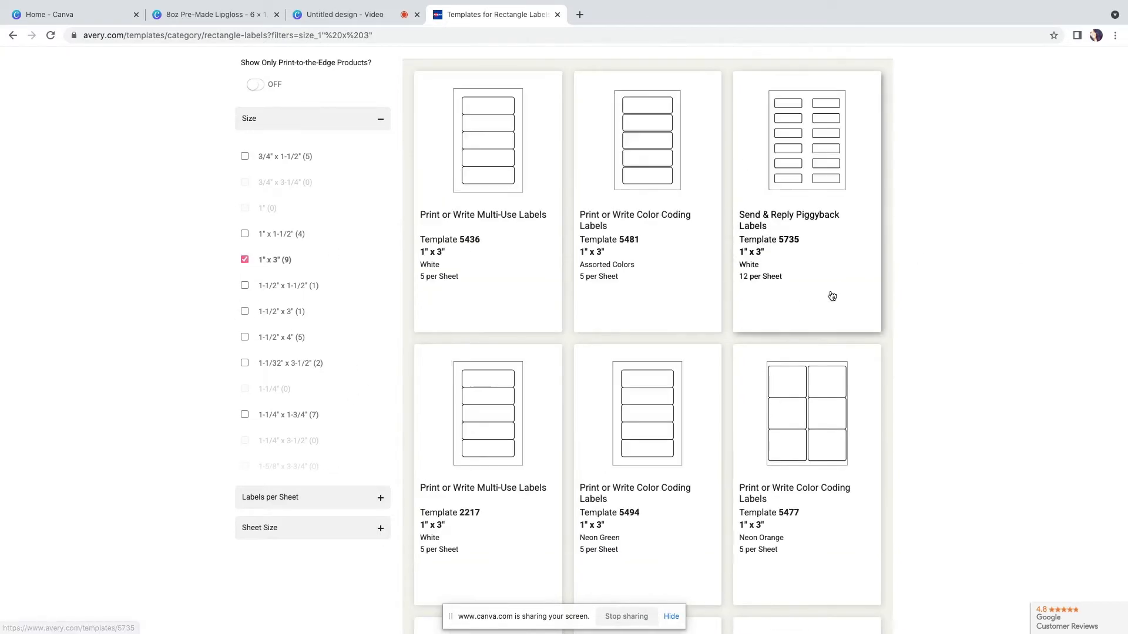
Open Avery Template 5436 and start designing with it
{"action": "scroll", "coordinate": [629, 428], "scroll_direction": "down", "scroll_amount": 1}
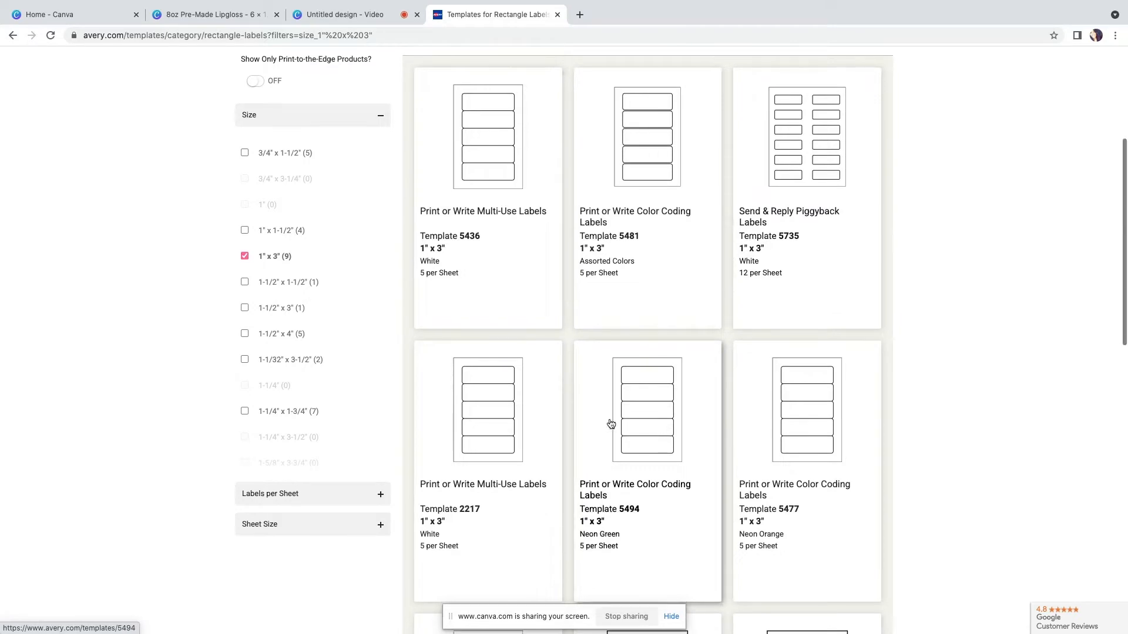
{"action": "left_click", "coordinate": [497, 154]}
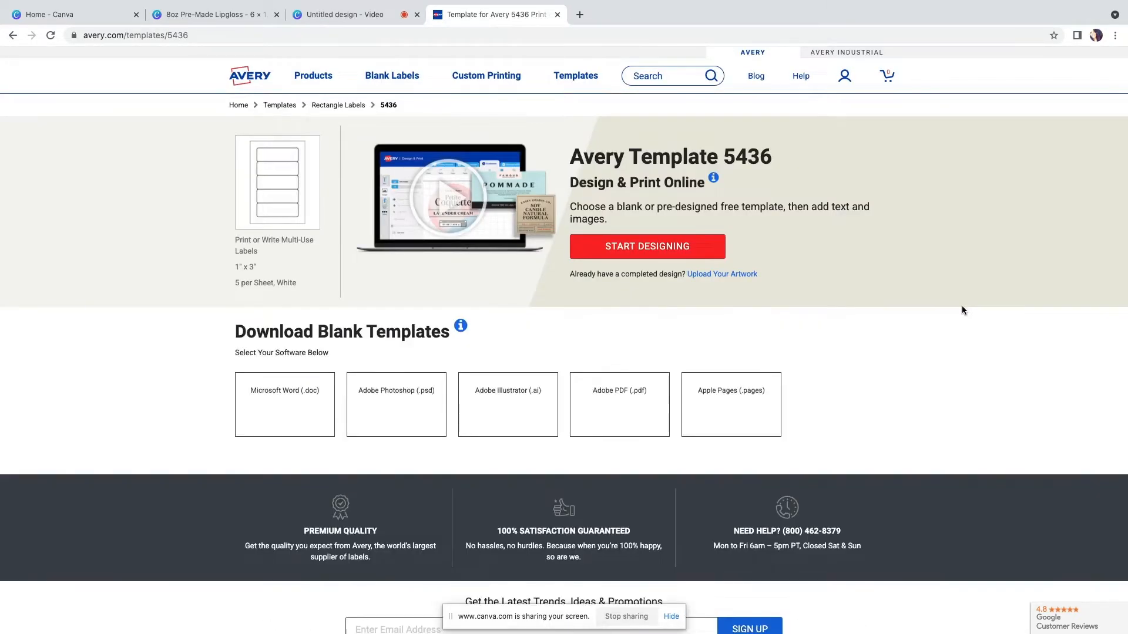
{"action": "left_click", "coordinate": [664, 246]}
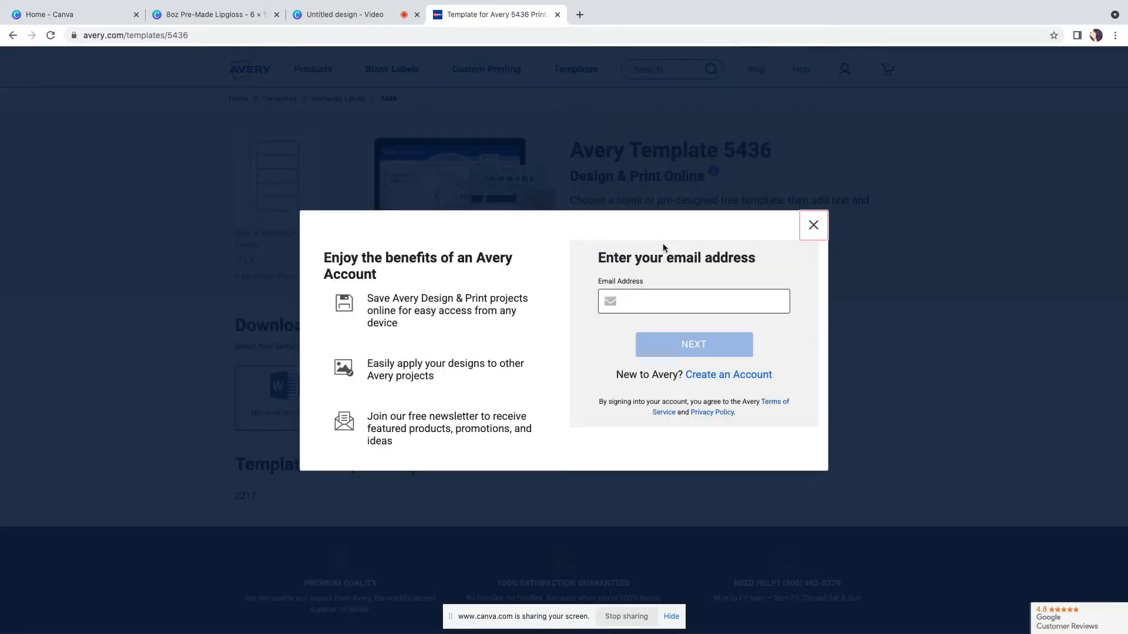
Sign in with the account e-mail address and the account password
{"action": "left_click", "coordinate": [705, 302]}
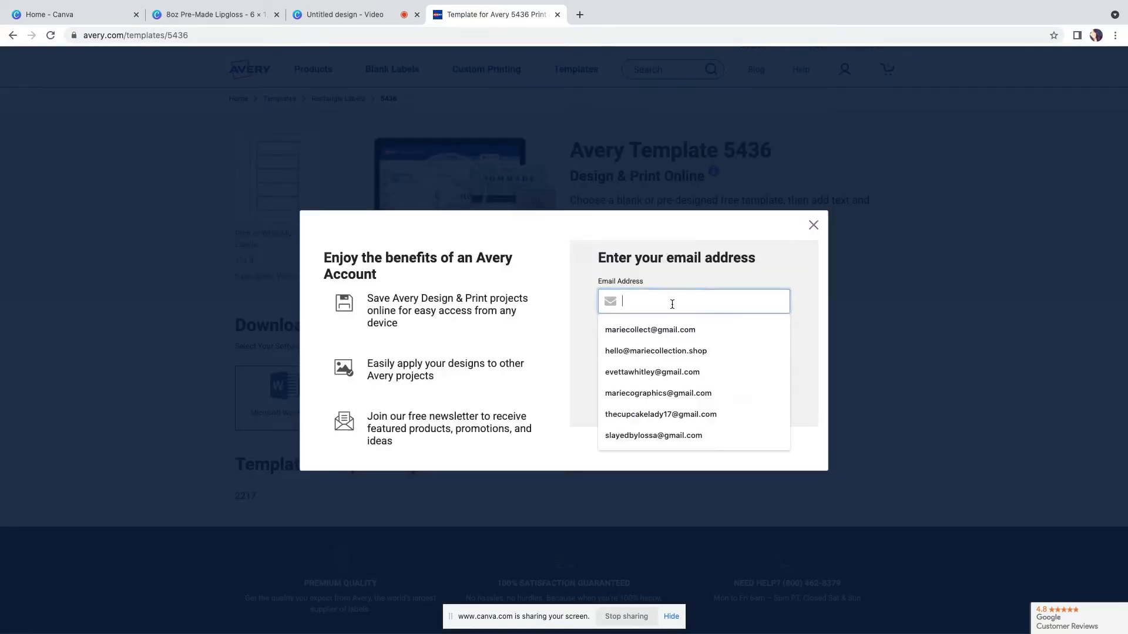
{"action": "left_click", "coordinate": [670, 373]}
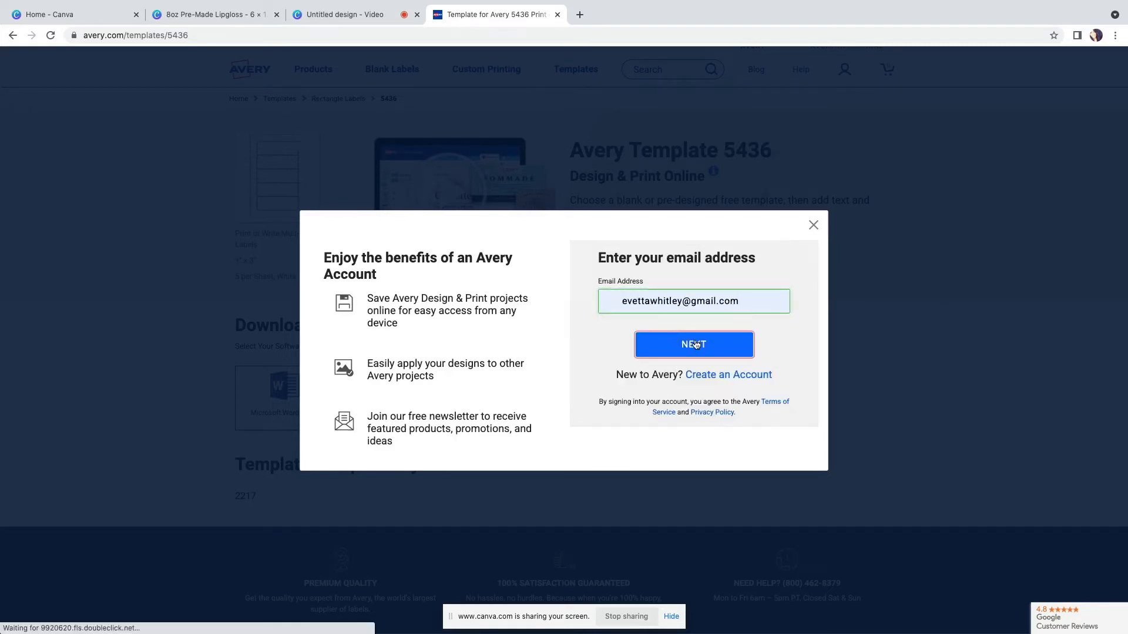
{"action": "left_click", "coordinate": [695, 345]}
{"action": "type", "text": "••"}
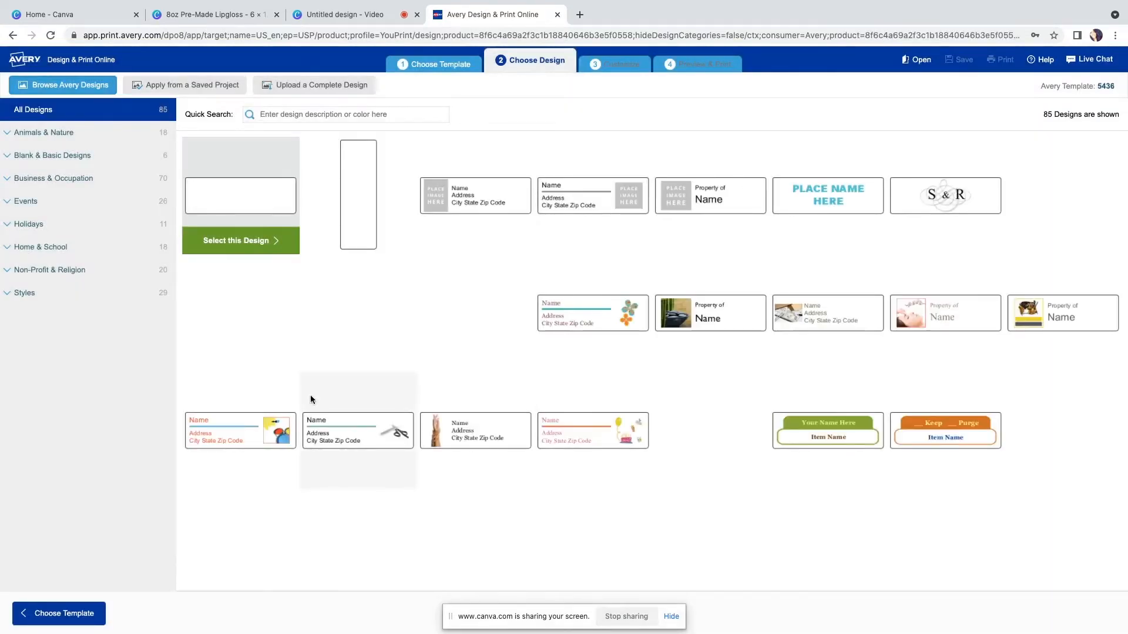
Select the blank design for the template and close the help popup
{"action": "left_click", "coordinate": [251, 243]}
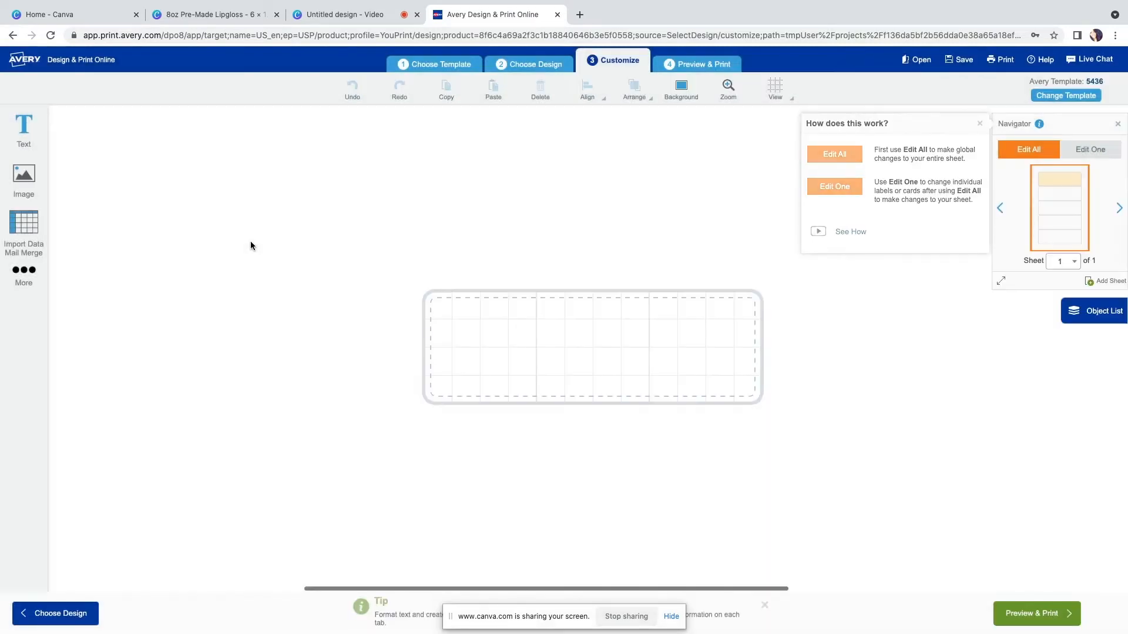
{"action": "scroll", "coordinate": [703, 371], "scroll_direction": "down", "scroll_amount": 2}
{"action": "scroll", "coordinate": [703, 372], "scroll_direction": "up", "scroll_amount": 1}
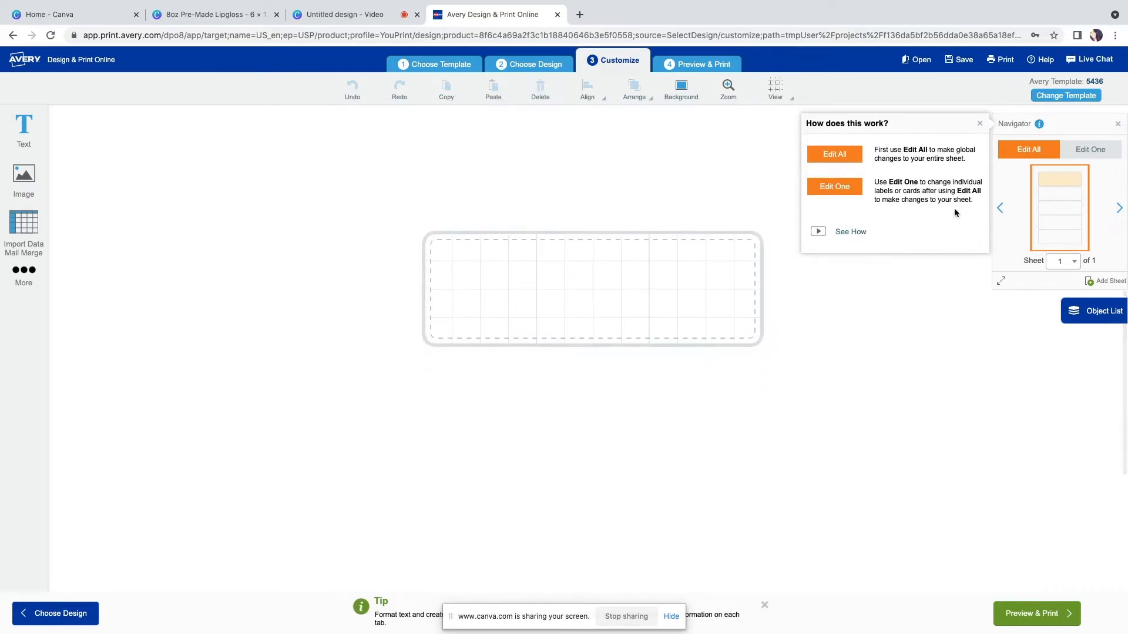
{"action": "left_click", "coordinate": [980, 123]}
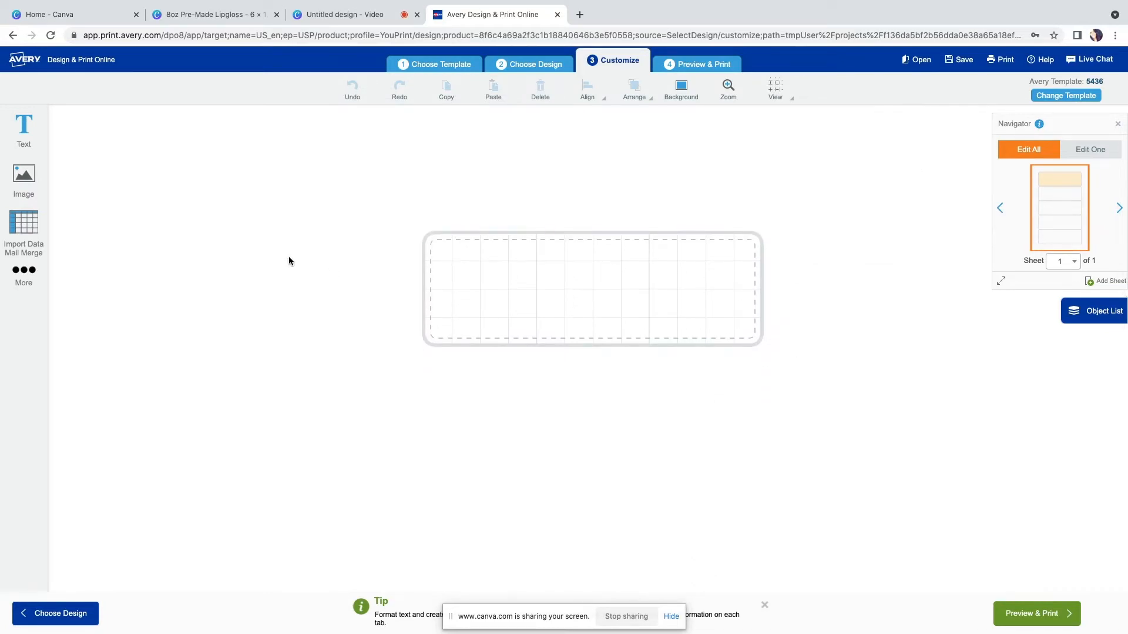
Add the image 8oz Pre-Made Lipgloss.png from the Downloads folder to the label
{"action": "left_click", "coordinate": [24, 271]}
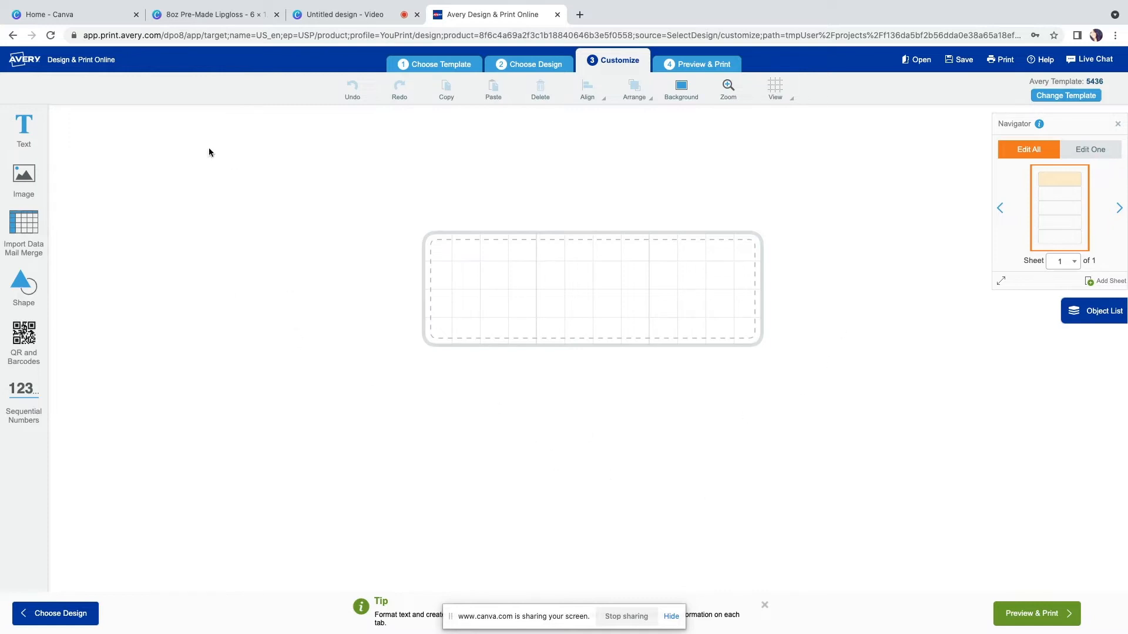
{"action": "left_click", "coordinate": [22, 183]}
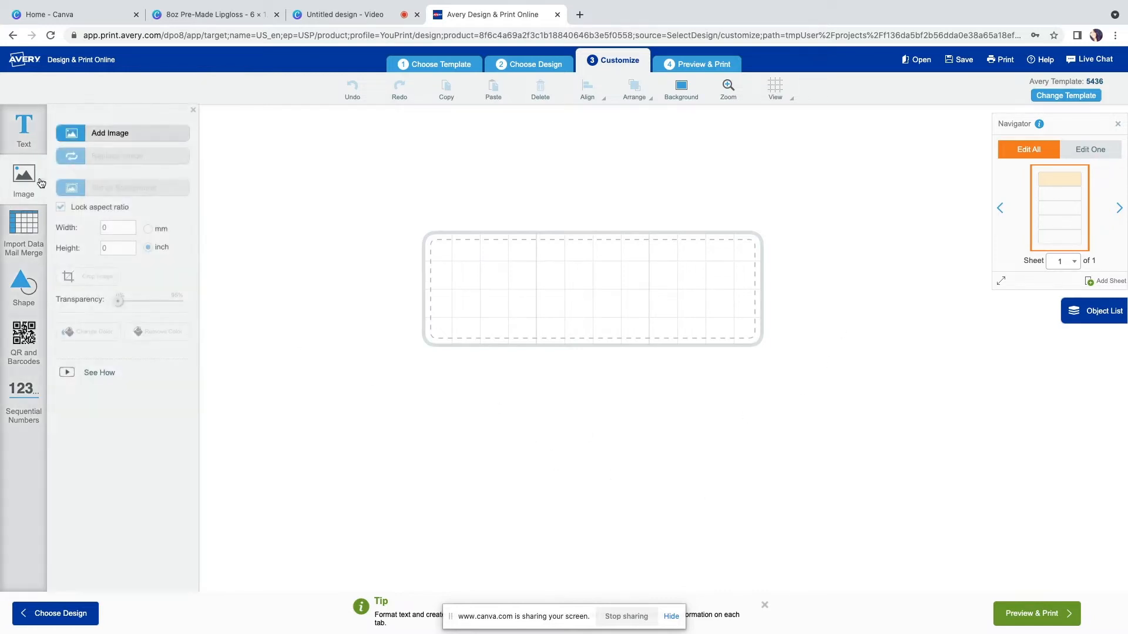
{"action": "left_click", "coordinate": [124, 133]}
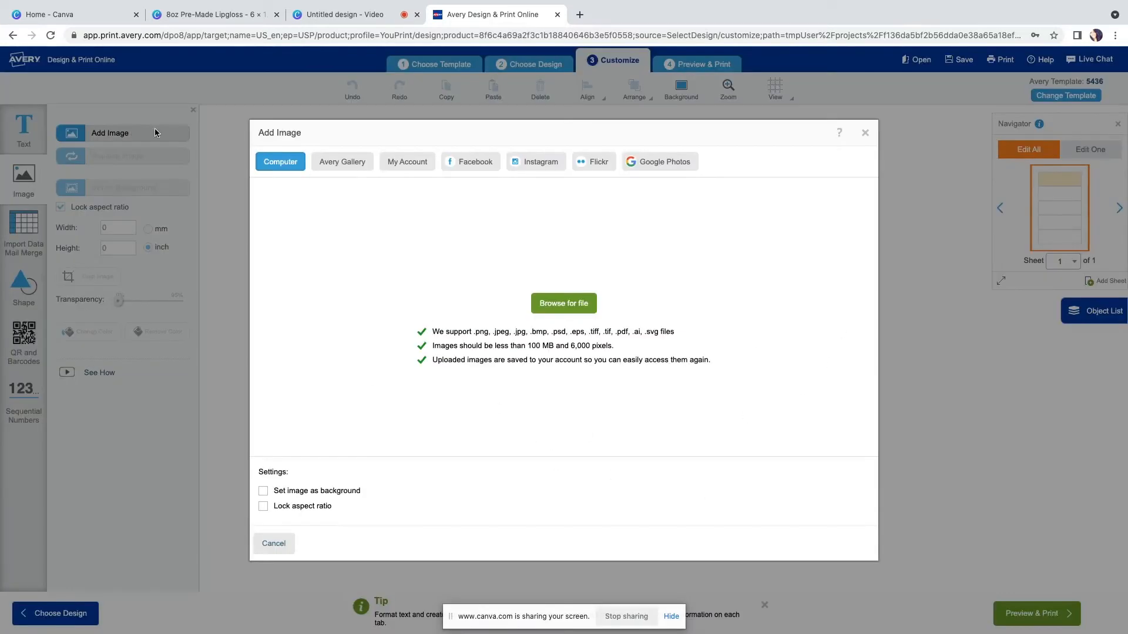
{"action": "left_click", "coordinate": [562, 305]}
{"action": "left_click", "coordinate": [225, 110]}
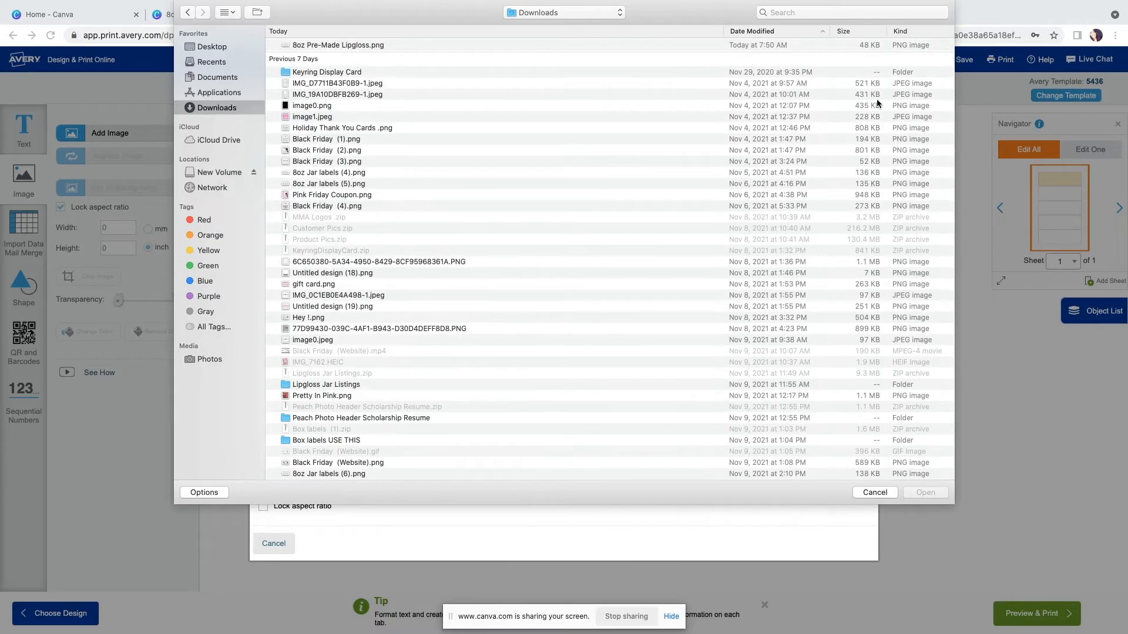
{"action": "scroll", "coordinate": [674, 277], "scroll_direction": "down", "scroll_amount": 20}
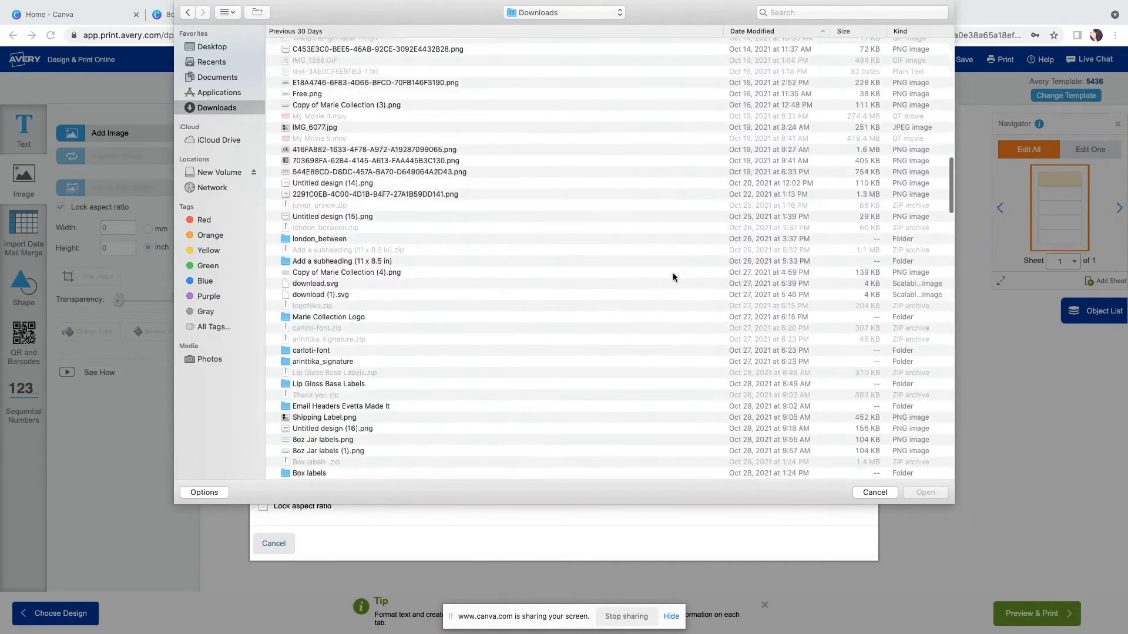
{"action": "scroll", "coordinate": [673, 277], "scroll_direction": "down", "scroll_amount": 17}
{"action": "scroll", "coordinate": [674, 277], "scroll_direction": "up", "scroll_amount": 17}
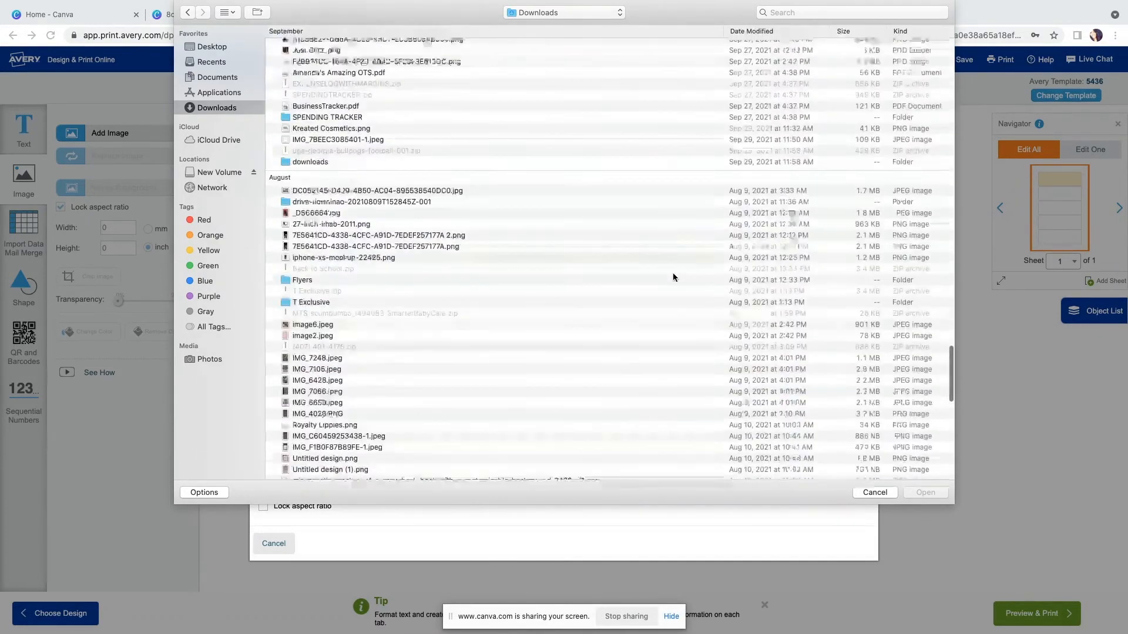
{"action": "scroll", "coordinate": [674, 278], "scroll_direction": "up", "scroll_amount": 12}
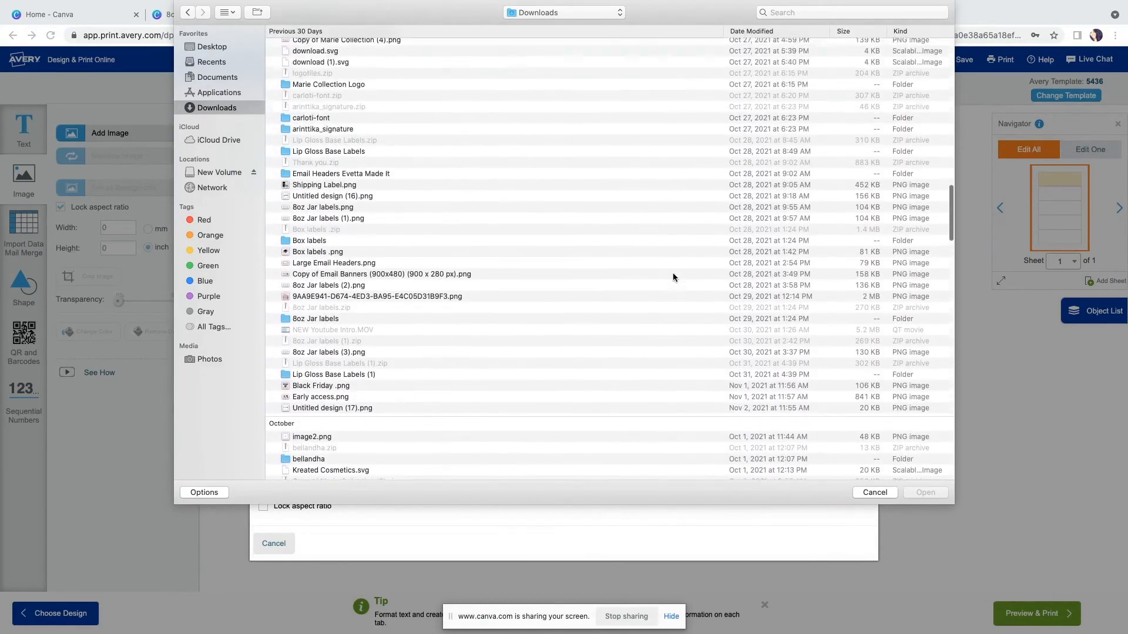
{"action": "scroll", "coordinate": [674, 277], "scroll_direction": "up", "scroll_amount": 15}
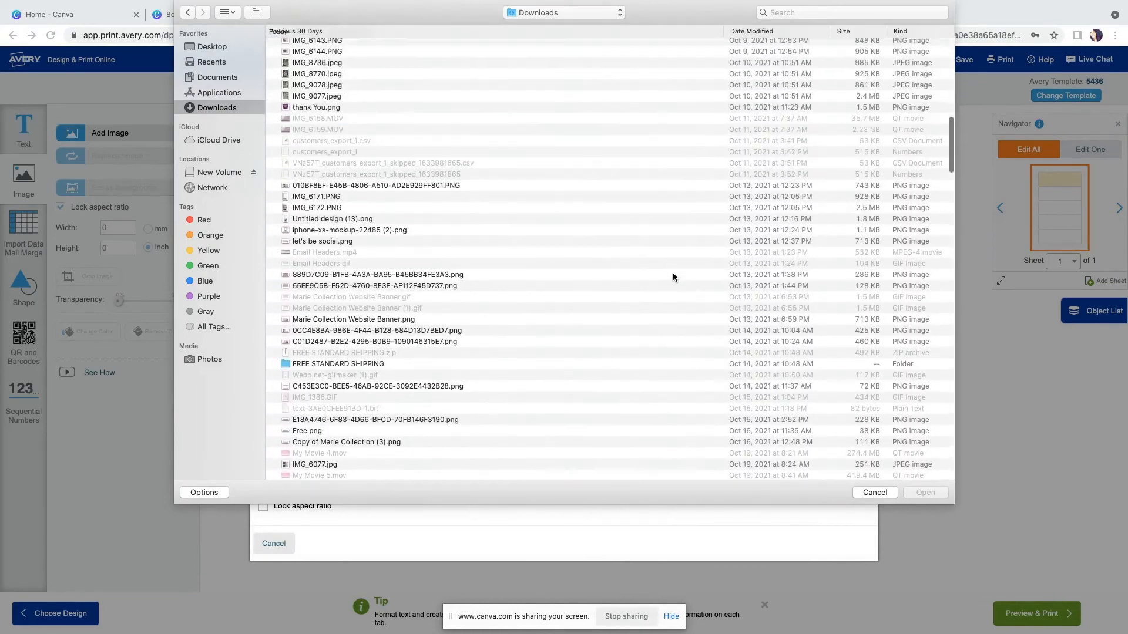
{"action": "scroll", "coordinate": [674, 277], "scroll_direction": "up", "scroll_amount": 15}
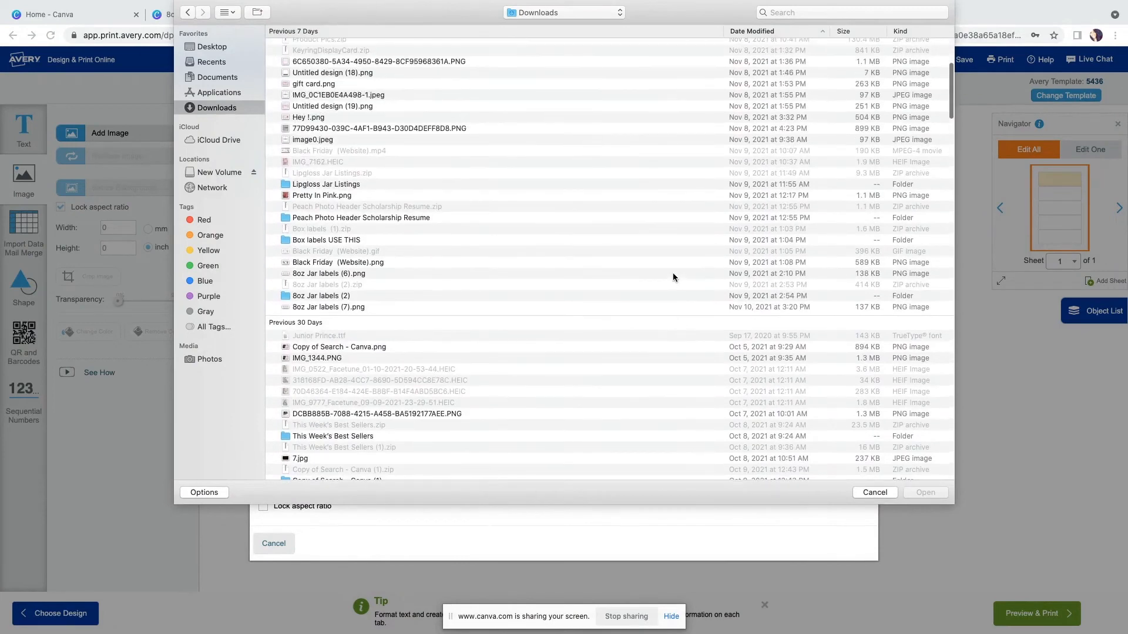
{"action": "scroll", "coordinate": [673, 277], "scroll_direction": "up", "scroll_amount": 10}
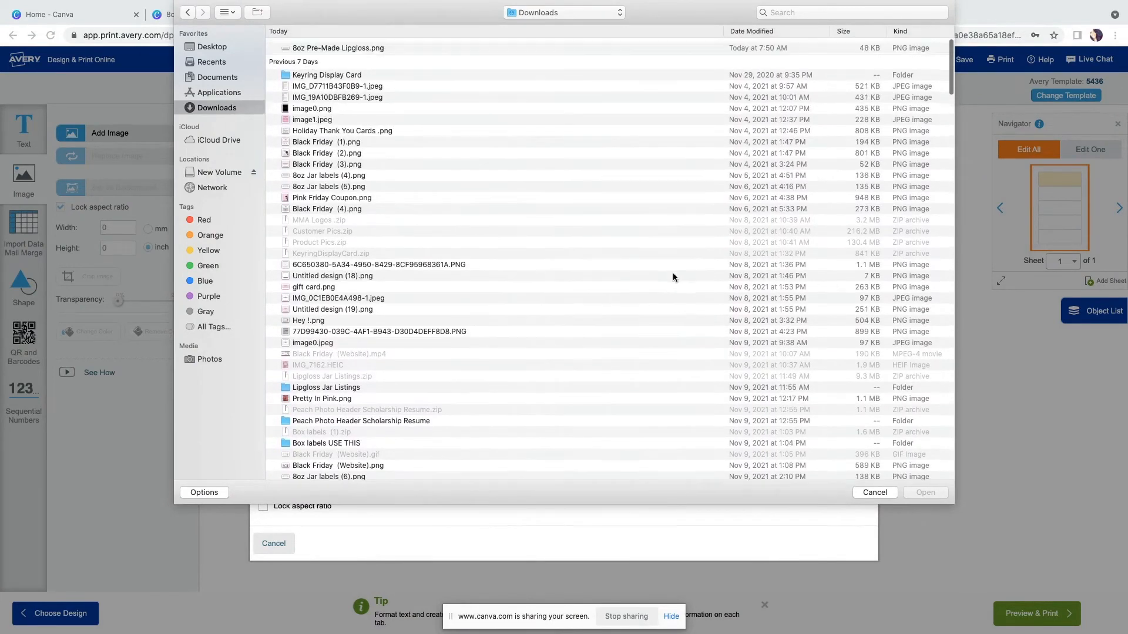
{"action": "left_click", "coordinate": [414, 50]}
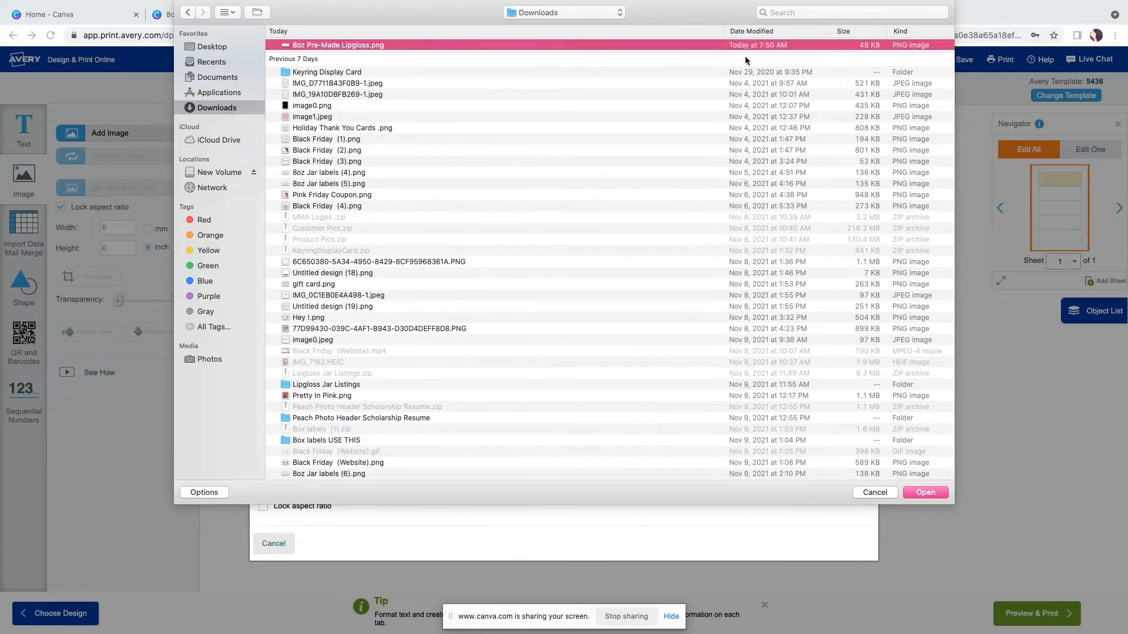
{"action": "key", "text": "Return"}
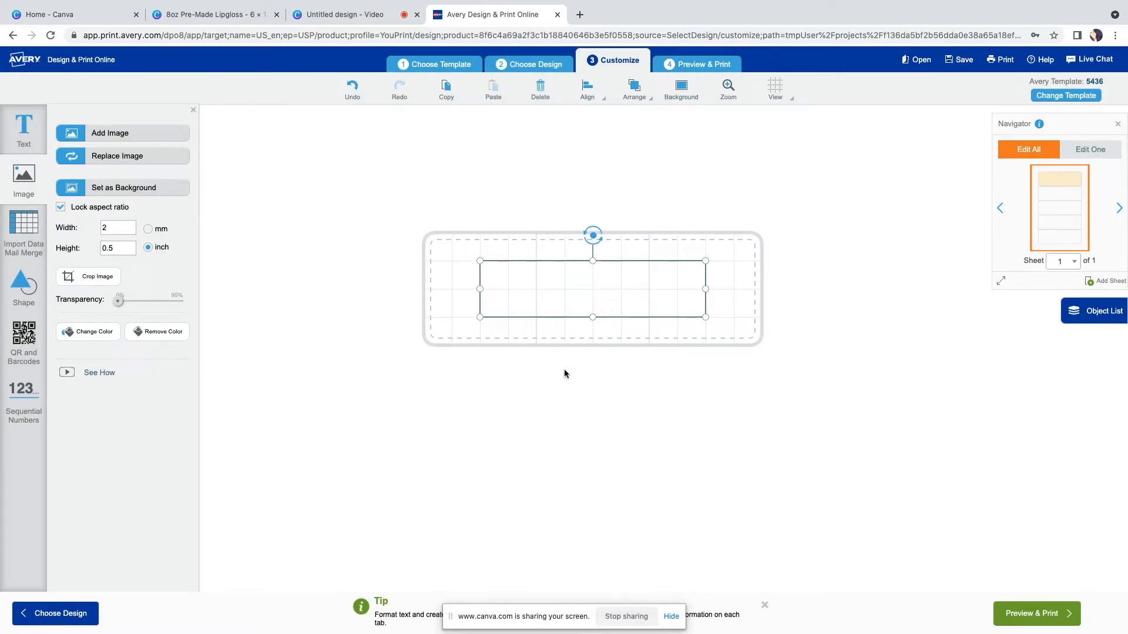
Enlarge the lipgloss image to about 3.5 x 0.875 inches and center it over the label
{"action": "left_click_drag", "start_coordinate": [597, 297], "coordinate": [548, 276]}
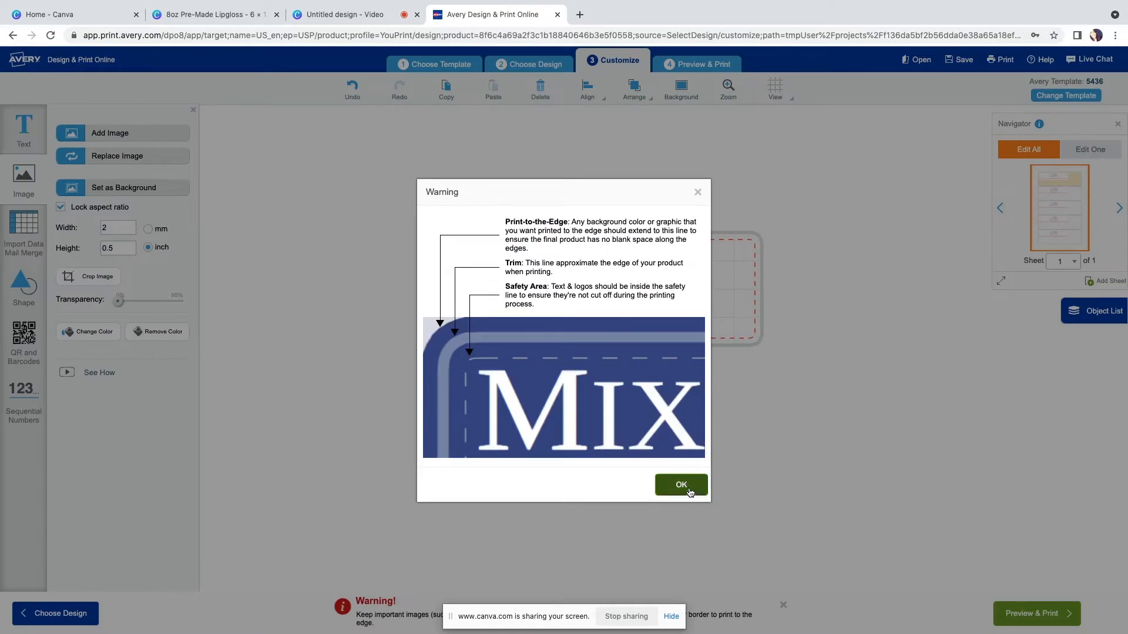
{"action": "left_click", "coordinate": [681, 487]}
{"action": "left_click_drag", "start_coordinate": [664, 303], "coordinate": [714, 338]}
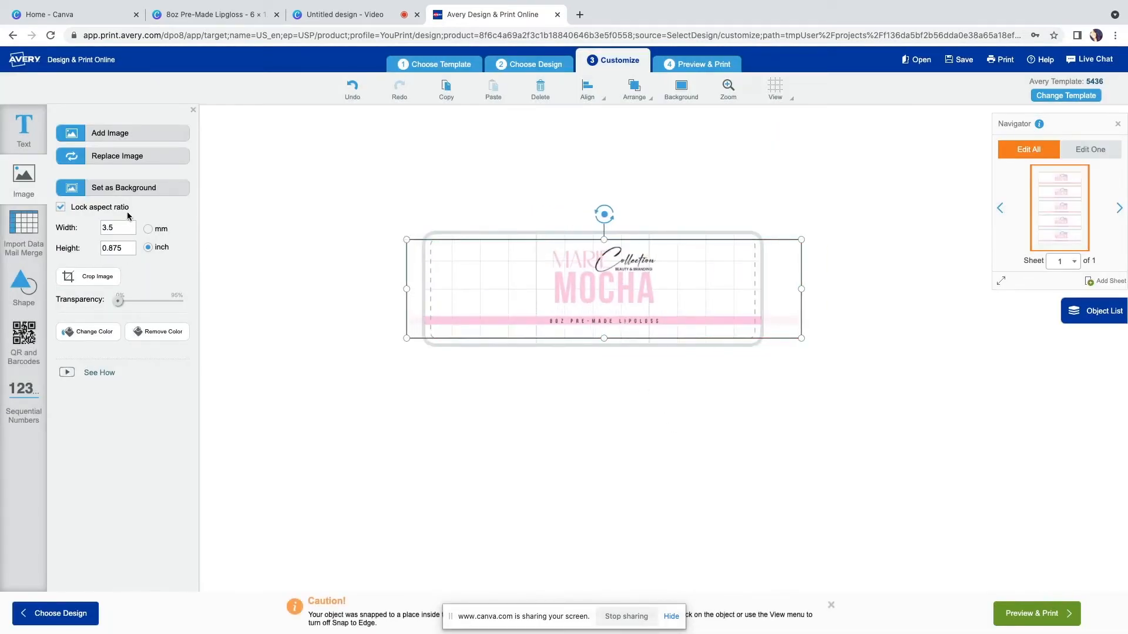
{"action": "left_click_drag", "start_coordinate": [620, 283], "coordinate": [614, 283]}
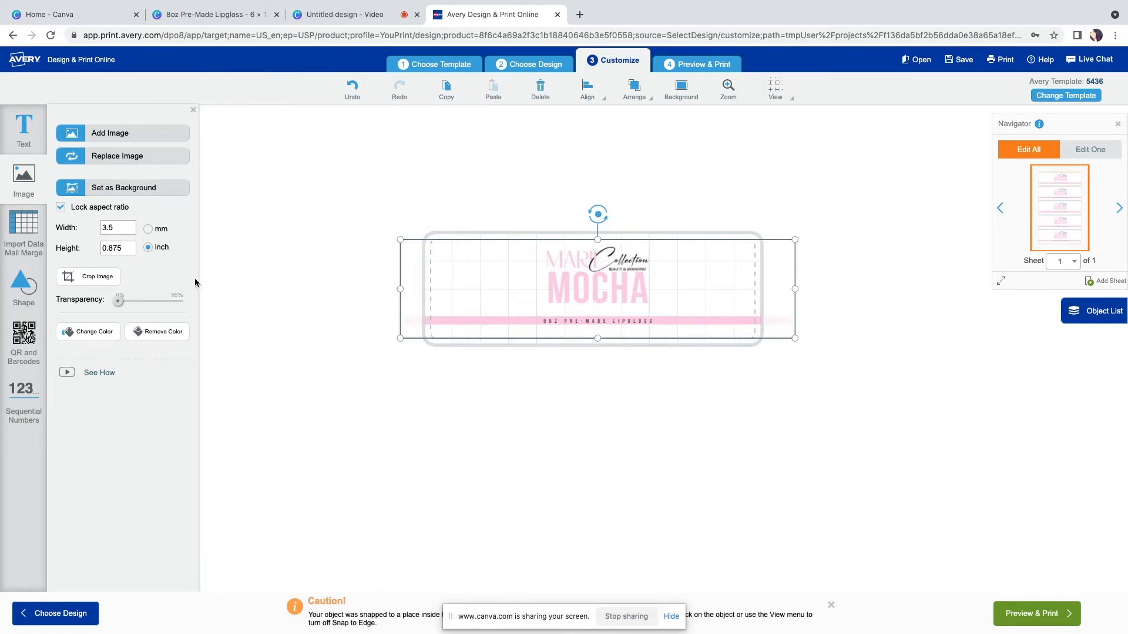
Unlock the image's aspect ratio and stretch its width to about 3.43 inches
{"action": "left_click", "coordinate": [61, 208]}
{"action": "mouse_move", "coordinate": [603, 282]}
{"action": "left_mouse_down"}
{"action": "mouse_move", "coordinate": [612, 282]}
{"action": "mouse_move", "coordinate": [561, 282]}
{"action": "mouse_move", "coordinate": [618, 284]}
{"action": "mouse_move", "coordinate": [573, 280]}
{"action": "mouse_move", "coordinate": [597, 282]}
{"action": "left_mouse_up"}
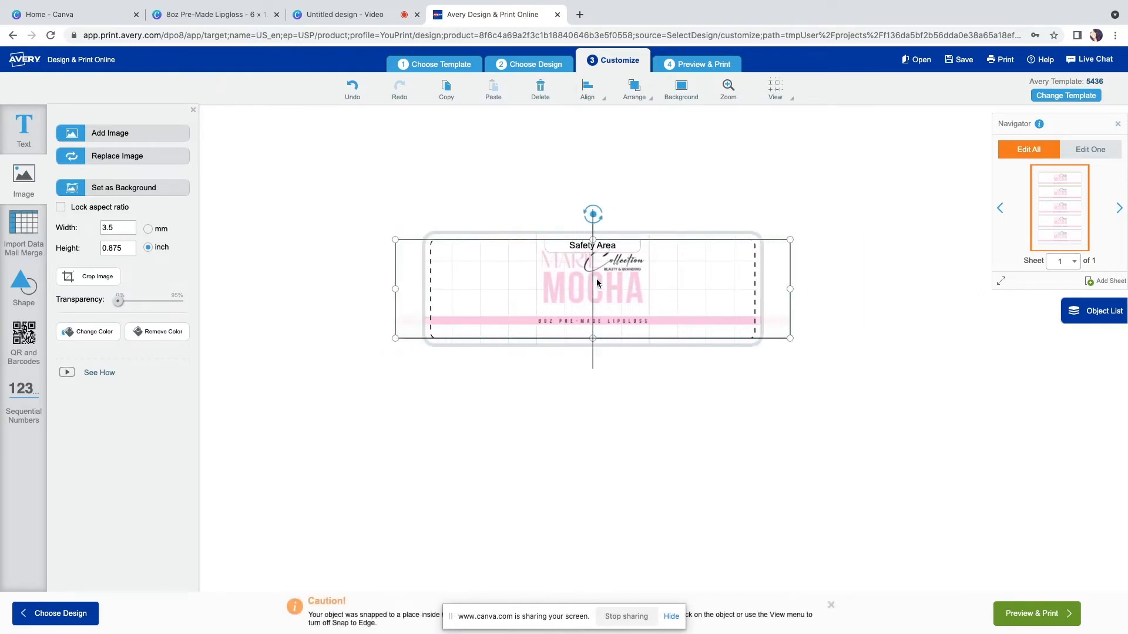
{"action": "mouse_move", "coordinate": [592, 240]}
{"action": "left_mouse_down"}
{"action": "mouse_move", "coordinate": [592, 207]}
{"action": "mouse_move", "coordinate": [593, 241]}
{"action": "left_mouse_up"}
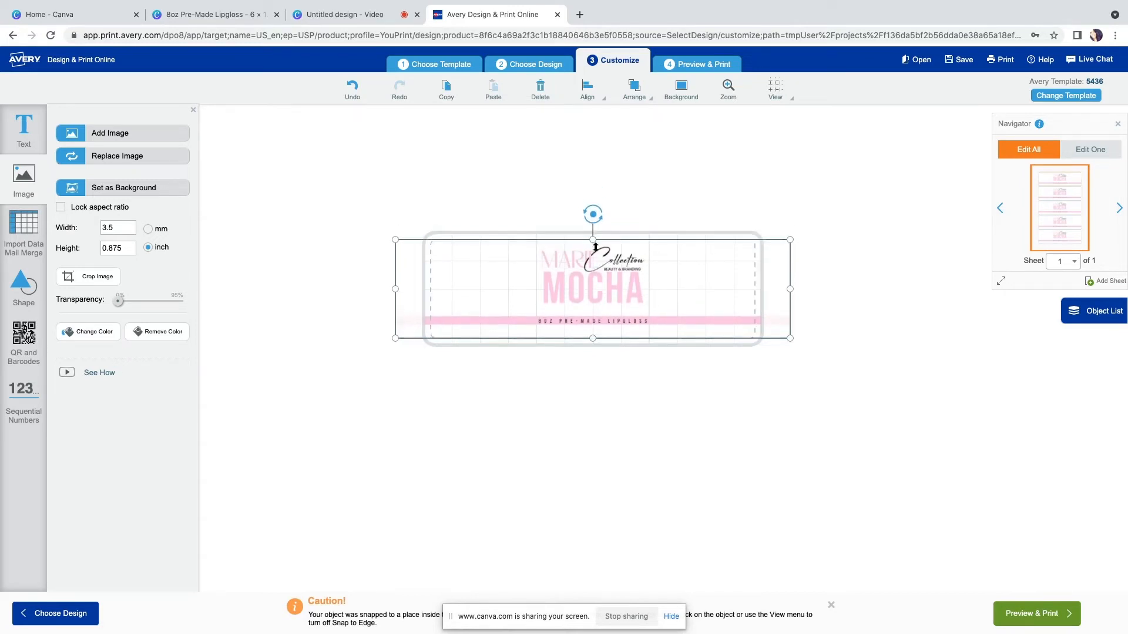
{"action": "mouse_move", "coordinate": [796, 285]}
{"action": "left_mouse_down"}
{"action": "mouse_move", "coordinate": [818, 285]}
{"action": "mouse_move", "coordinate": [777, 285]}
{"action": "left_mouse_up"}
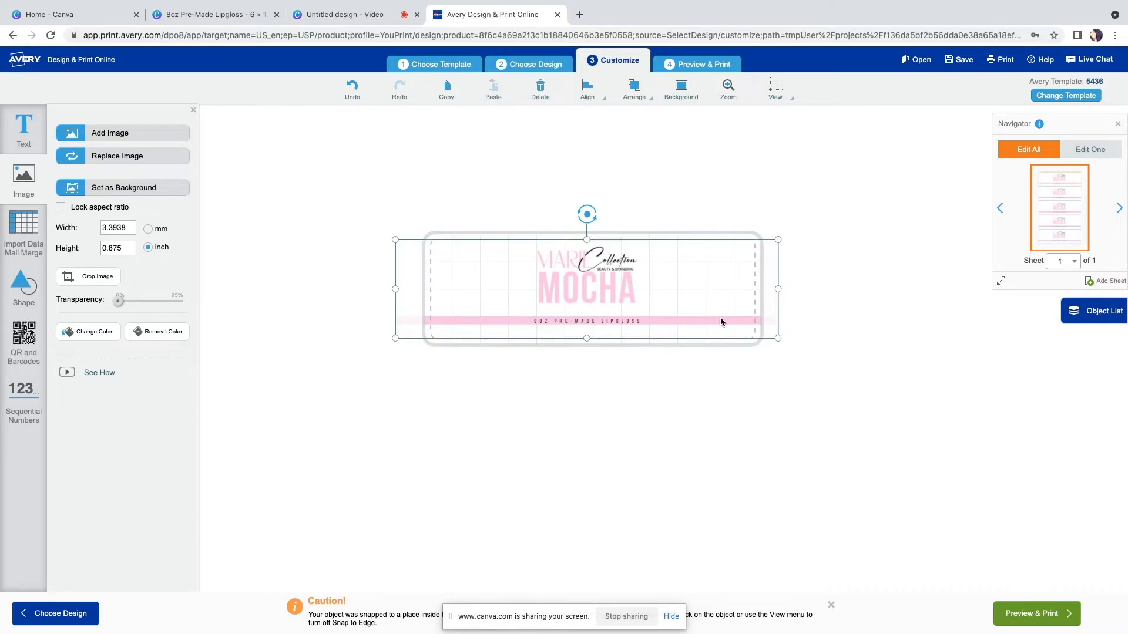
{"action": "mouse_move", "coordinate": [396, 289]}
{"action": "left_mouse_down"}
{"action": "mouse_move", "coordinate": [379, 288]}
{"action": "mouse_move", "coordinate": [391, 289]}
{"action": "left_mouse_up"}
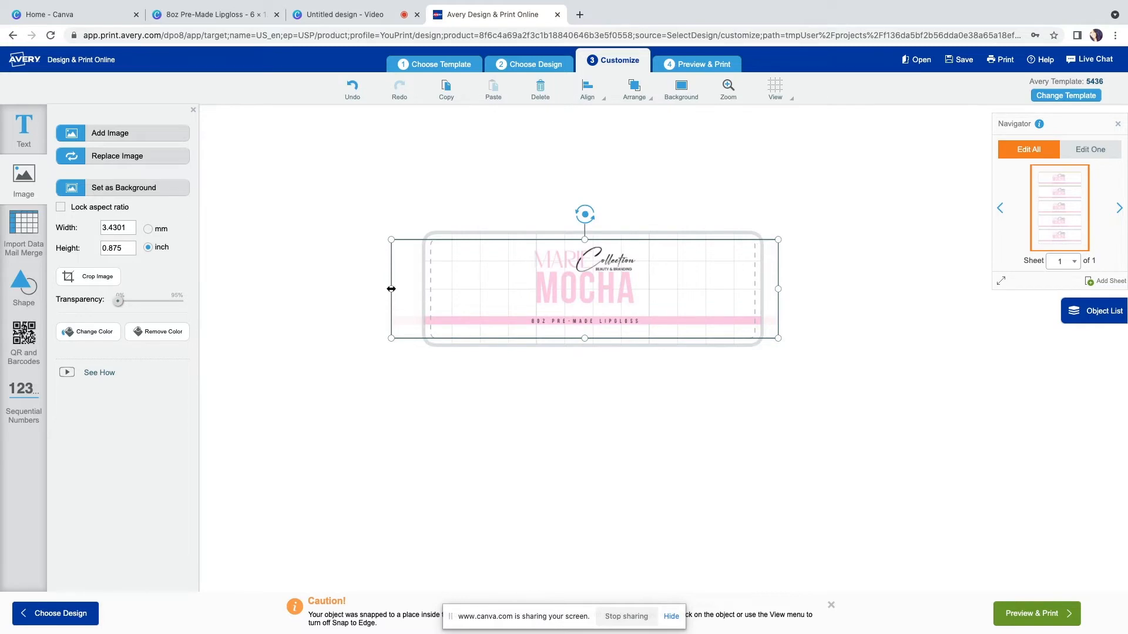
Narrow the image to about 3.08 inches wide, inside the label's safety area
{"action": "left_click_drag", "start_coordinate": [391, 289], "coordinate": [450, 290]}
{"action": "left_click", "coordinate": [440, 285]}
{"action": "left_click", "coordinate": [472, 319]}
{"action": "left_click_drag", "start_coordinate": [448, 289], "coordinate": [435, 320]}
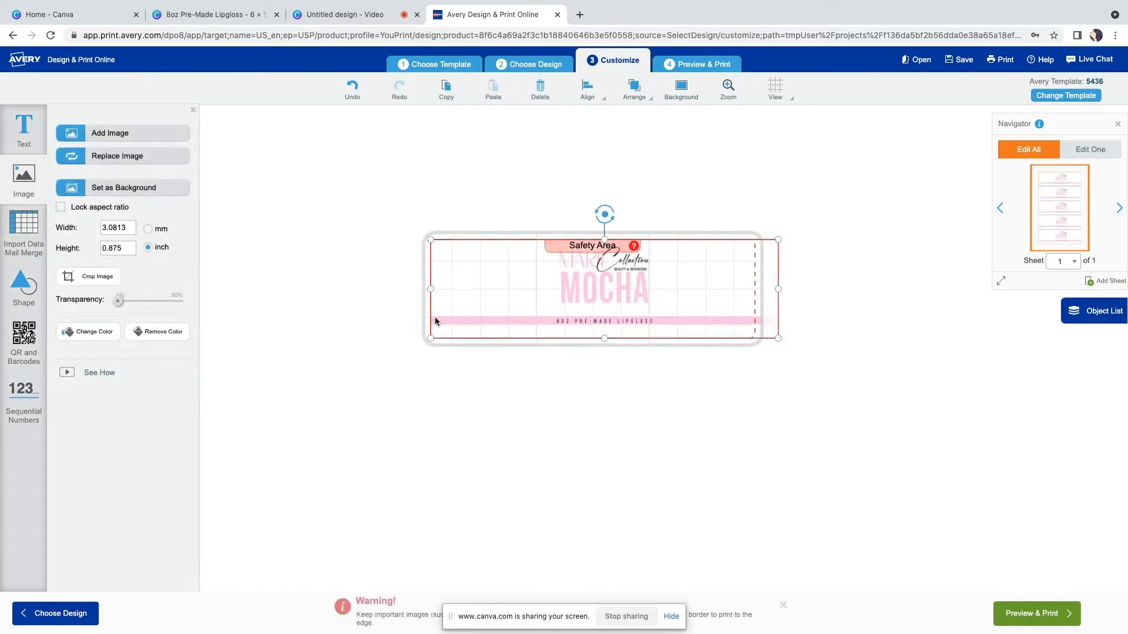
{"action": "left_click", "coordinate": [495, 369]}
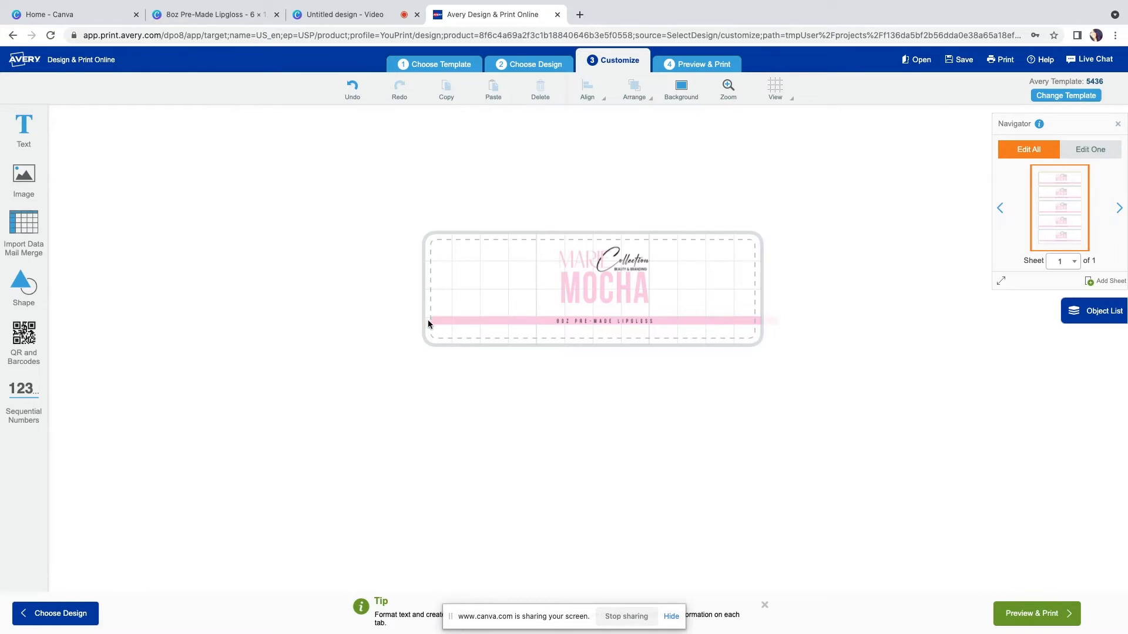
Stretch the image to about 3.63 inches wide so it extends past both label edges, then deselect it
{"action": "left_click", "coordinate": [429, 285]}
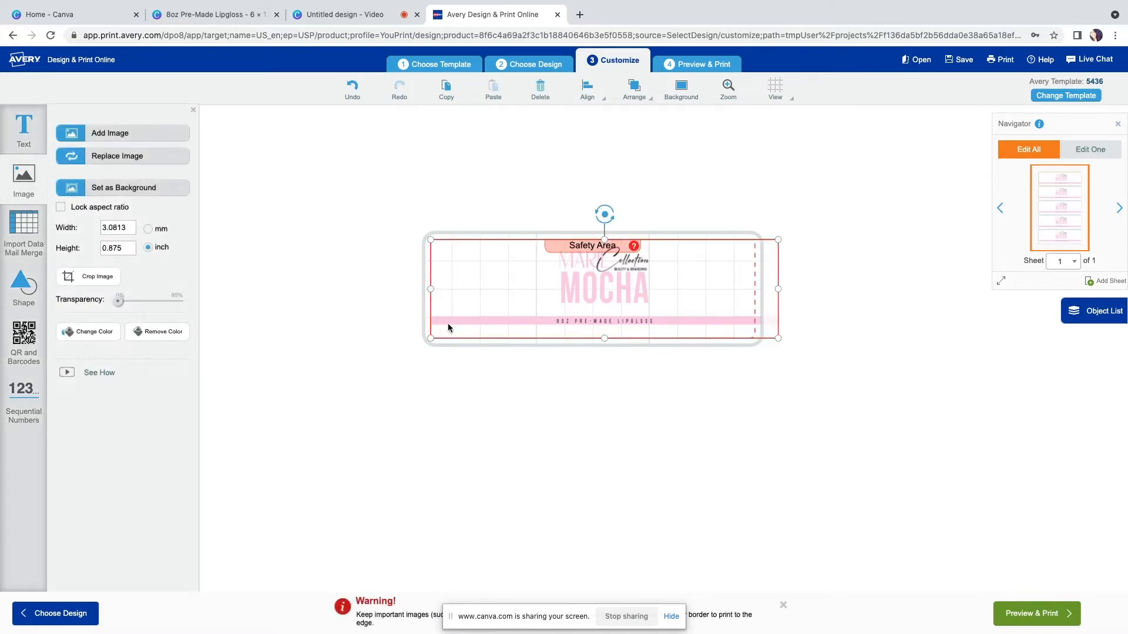
{"action": "left_click_drag", "start_coordinate": [435, 292], "coordinate": [373, 291]}
{"action": "left_click_drag", "start_coordinate": [583, 307], "coordinate": [597, 309]}
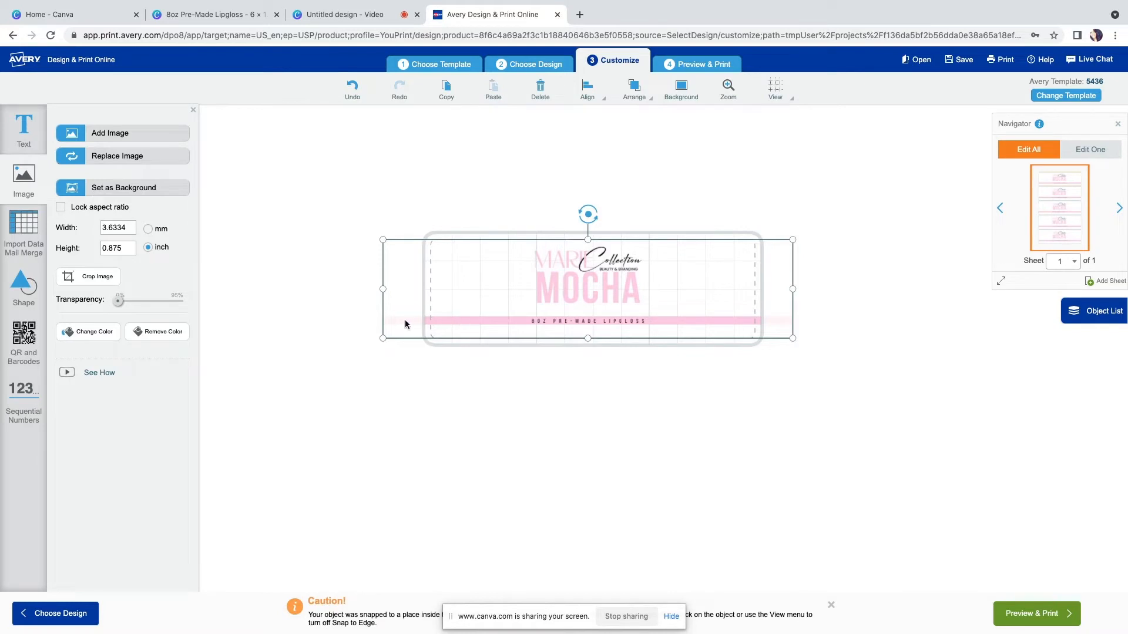
{"action": "left_click", "coordinate": [681, 218]}
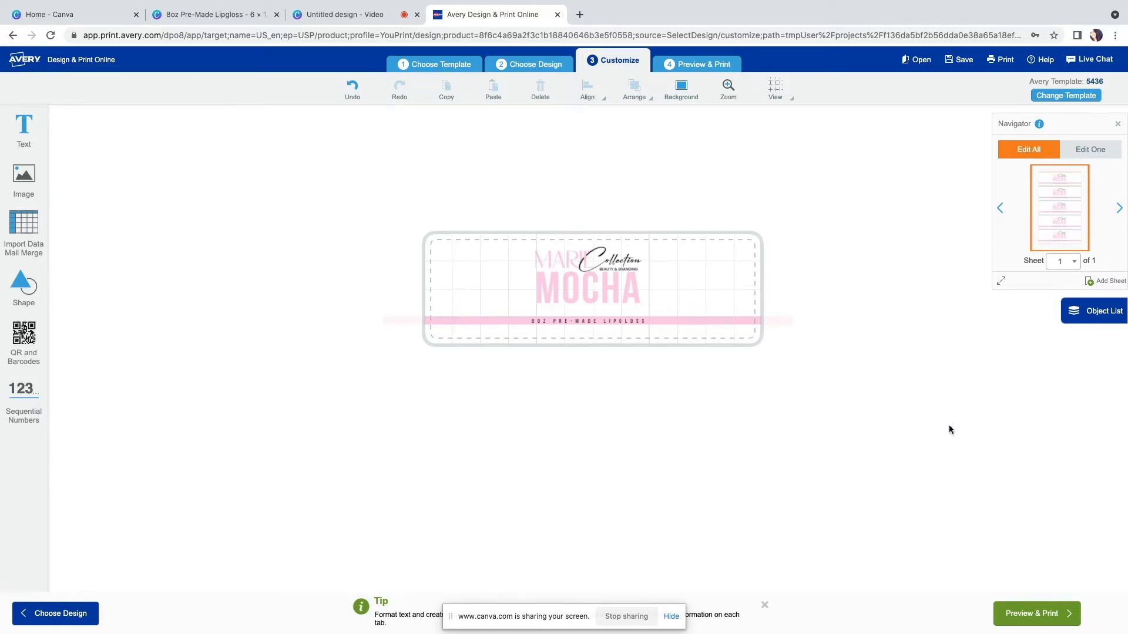
Open Preview & Print and try printing specific labels by changing the range's end label
{"action": "left_click", "coordinate": [1050, 612]}
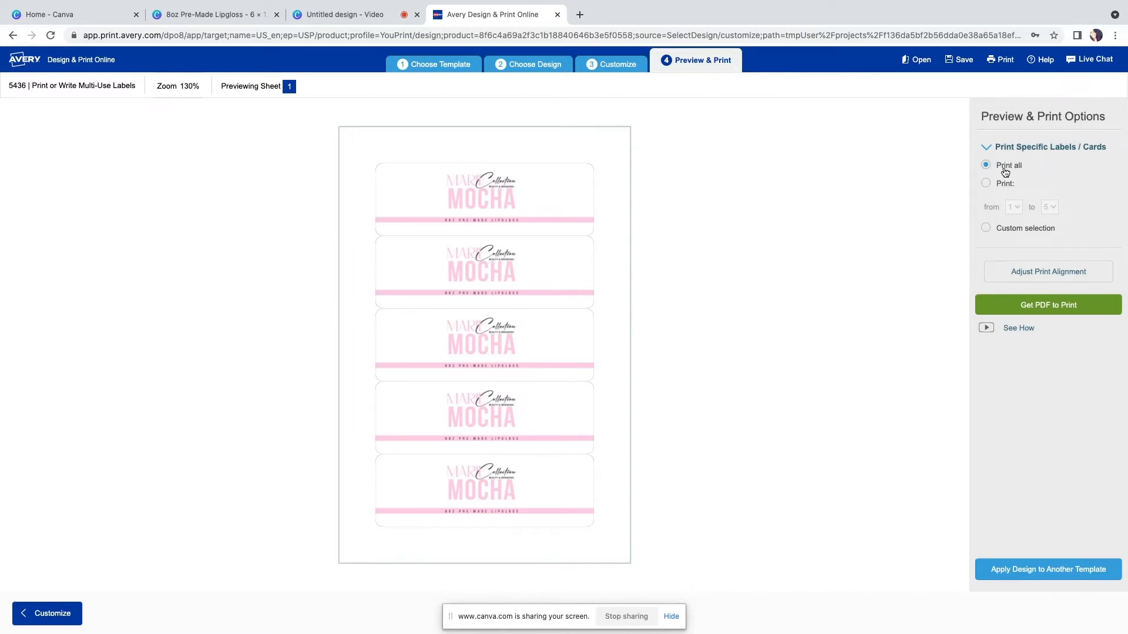
{"action": "left_click", "coordinate": [985, 184]}
{"action": "left_click", "coordinate": [1051, 207]}
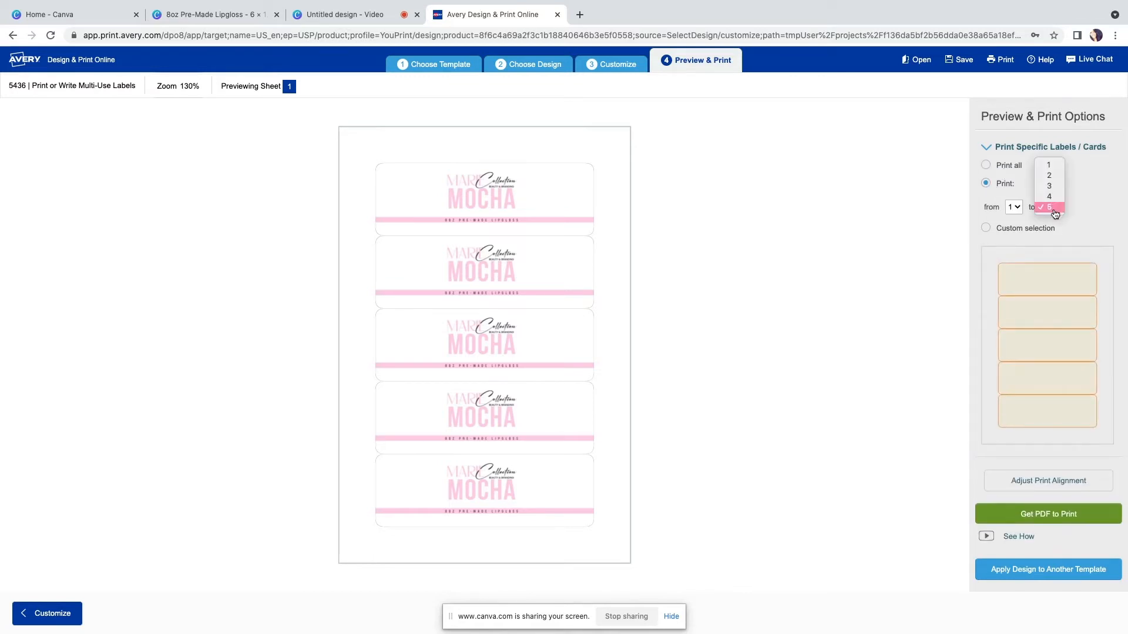
{"action": "left_click", "coordinate": [1050, 167]}
{"action": "left_click", "coordinate": [1050, 207]}
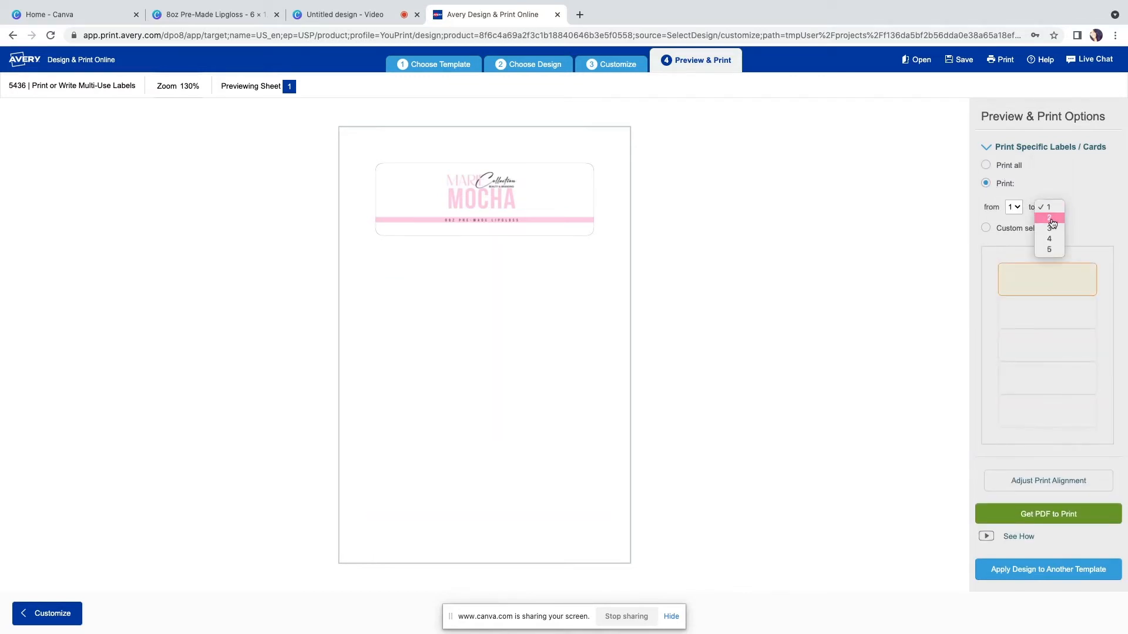
{"action": "left_click", "coordinate": [1050, 217]}
{"action": "left_click", "coordinate": [1051, 208]}
{"action": "left_click", "coordinate": [1052, 228]}
{"action": "left_click", "coordinate": [1054, 208]}
{"action": "left_click", "coordinate": [980, 303]}
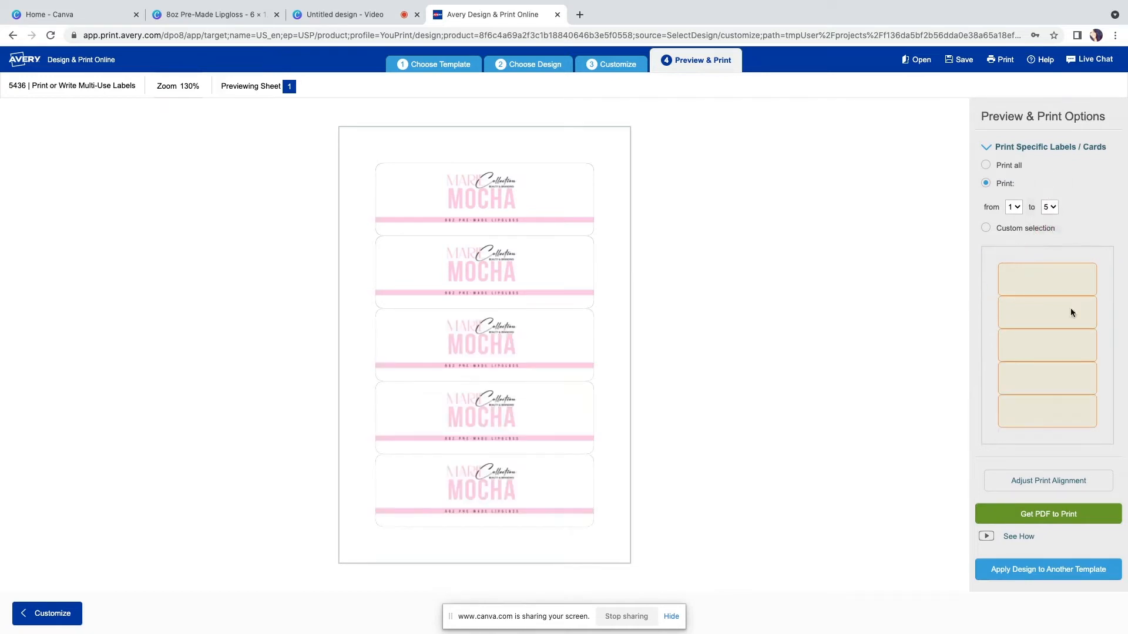
Switch to custom selection and toggle individual labels on the sheet on and off
{"action": "left_click", "coordinate": [985, 228]}
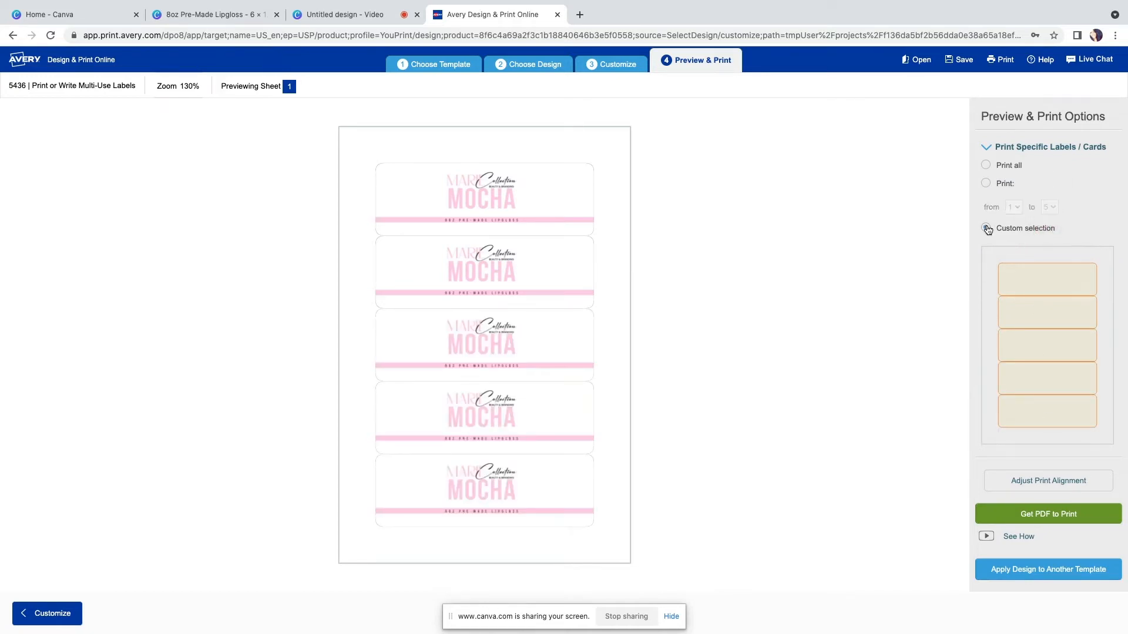
{"action": "left_click", "coordinate": [1028, 272]}
{"action": "left_click", "coordinate": [1051, 326]}
{"action": "left_click", "coordinate": [1061, 375]}
{"action": "left_click", "coordinate": [1059, 410]}
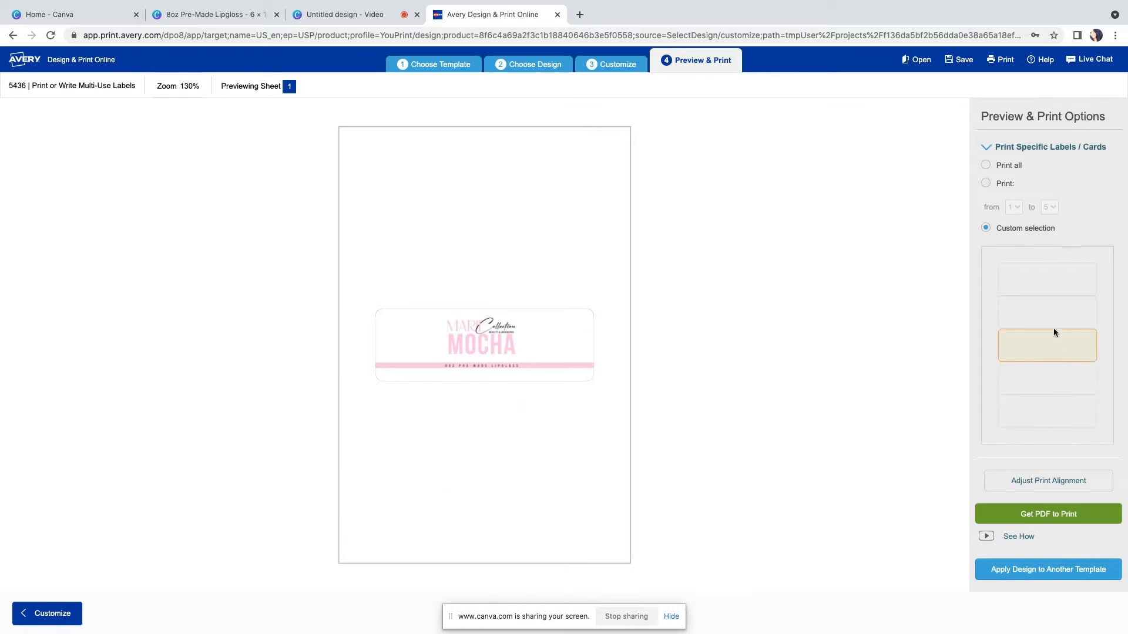
{"action": "left_click", "coordinate": [1045, 273]}
{"action": "left_click", "coordinate": [1049, 312]}
{"action": "left_click", "coordinate": [1052, 344]}
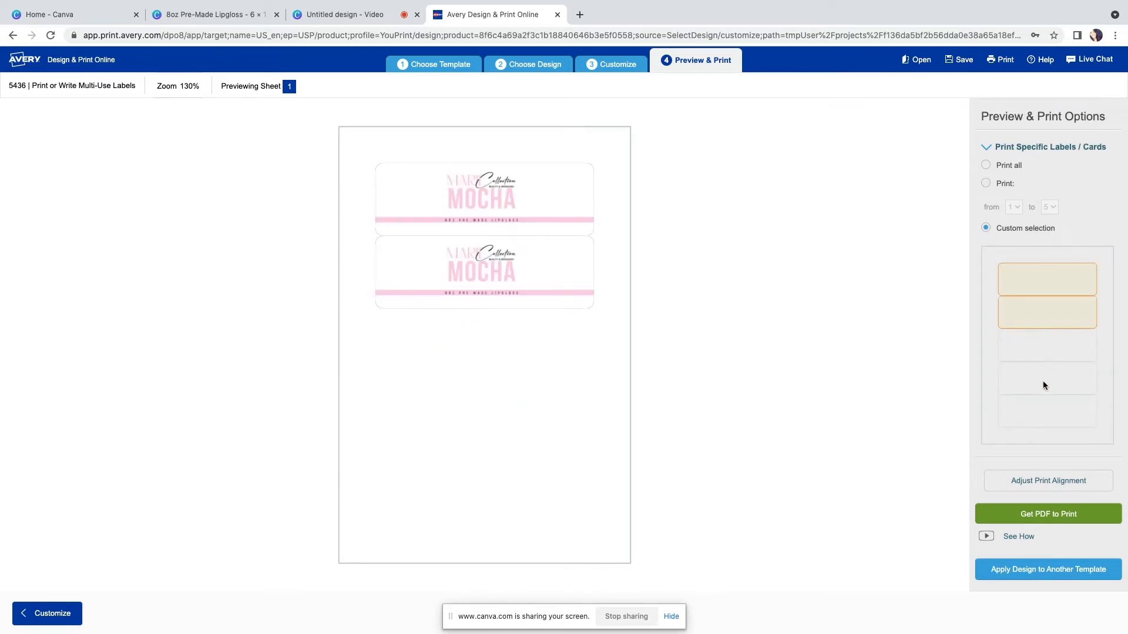
{"action": "left_click", "coordinate": [1042, 379]}
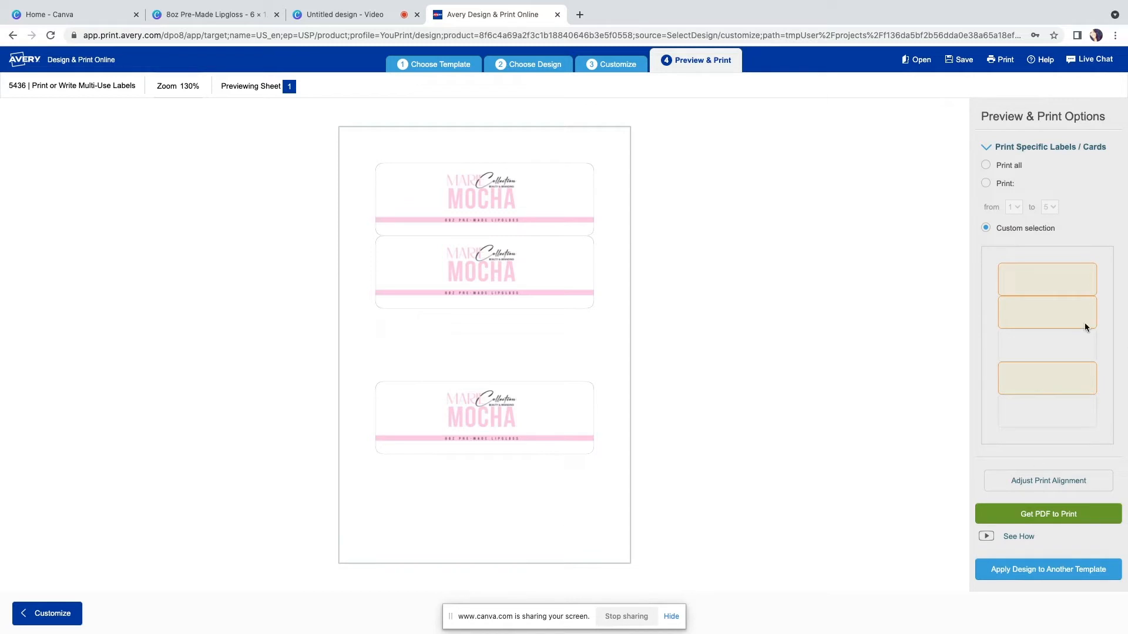
{"action": "left_click", "coordinate": [1041, 337]}
{"action": "left_click", "coordinate": [1013, 405]}
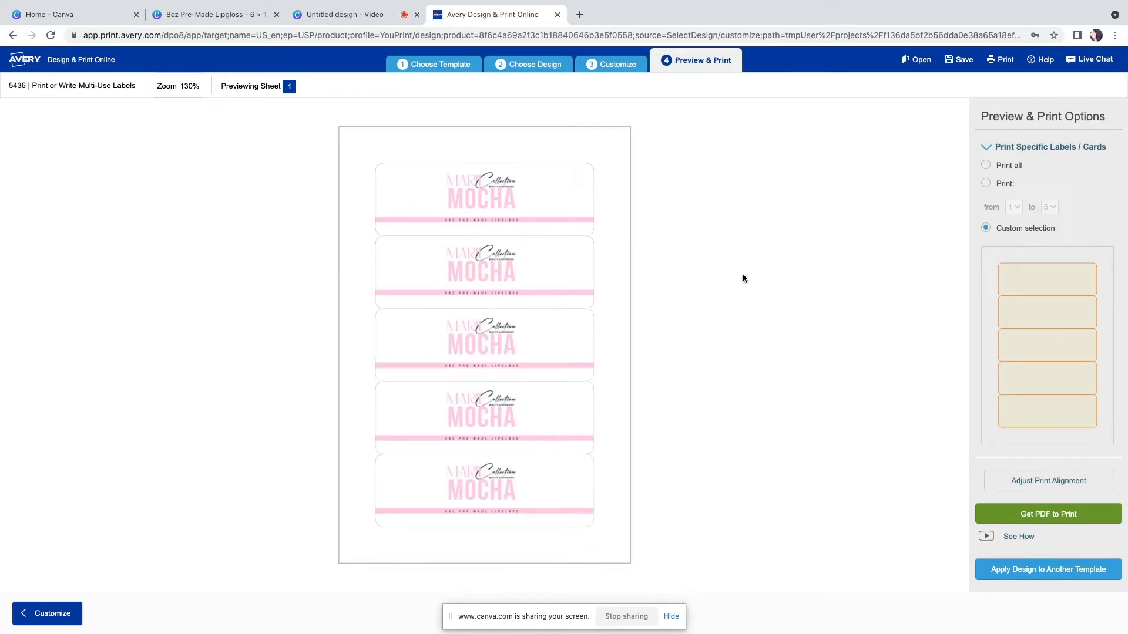
Choose to print all labels and open and close the print alignment adjustment dialog
{"action": "left_click", "coordinate": [987, 167]}
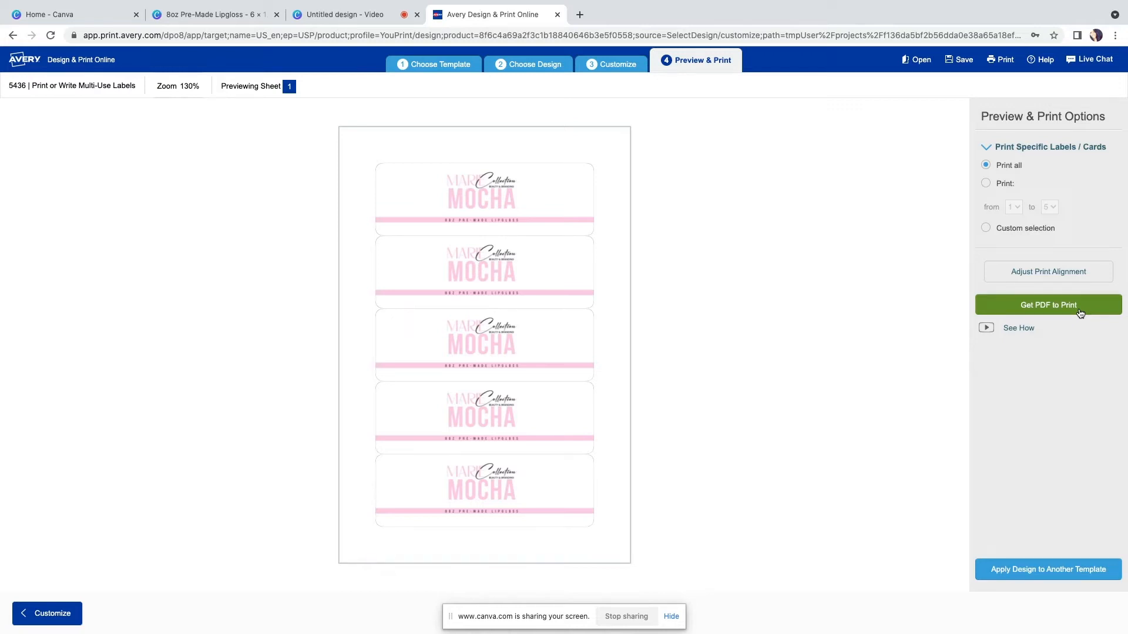
{"action": "left_click", "coordinate": [1041, 280]}
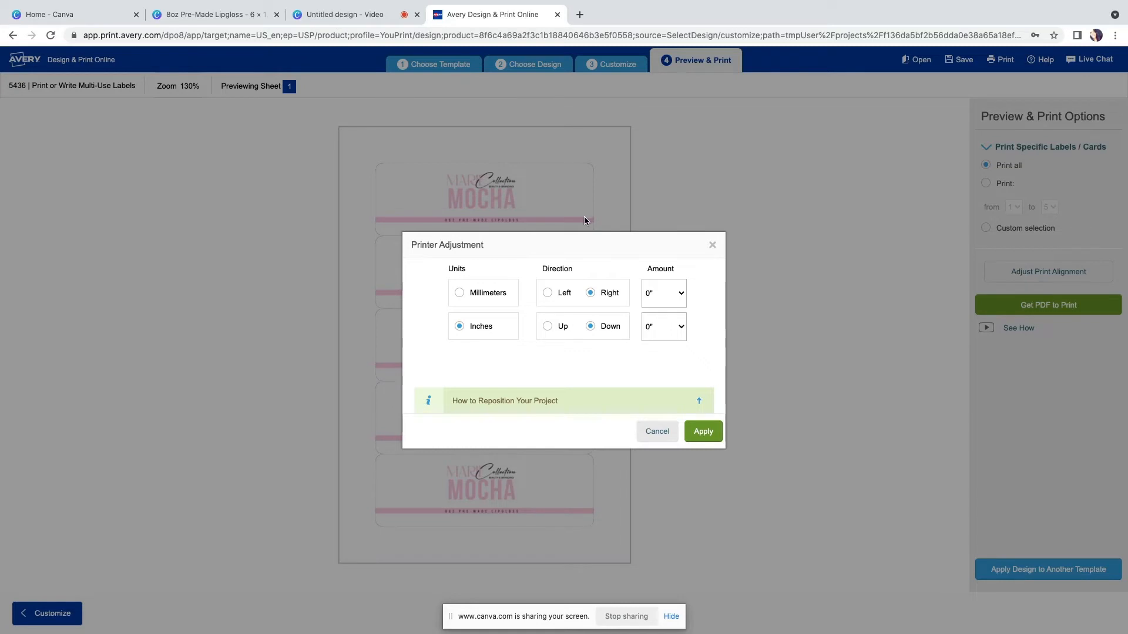
{"action": "left_click", "coordinate": [713, 245]}
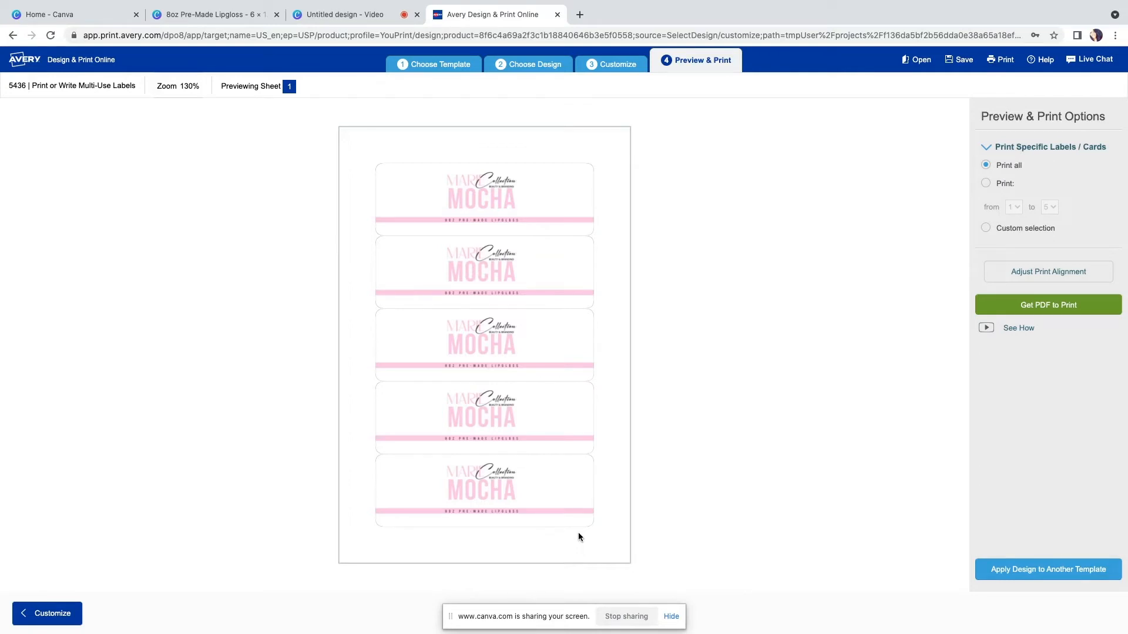
{"action": "left_click", "coordinate": [1052, 271]}
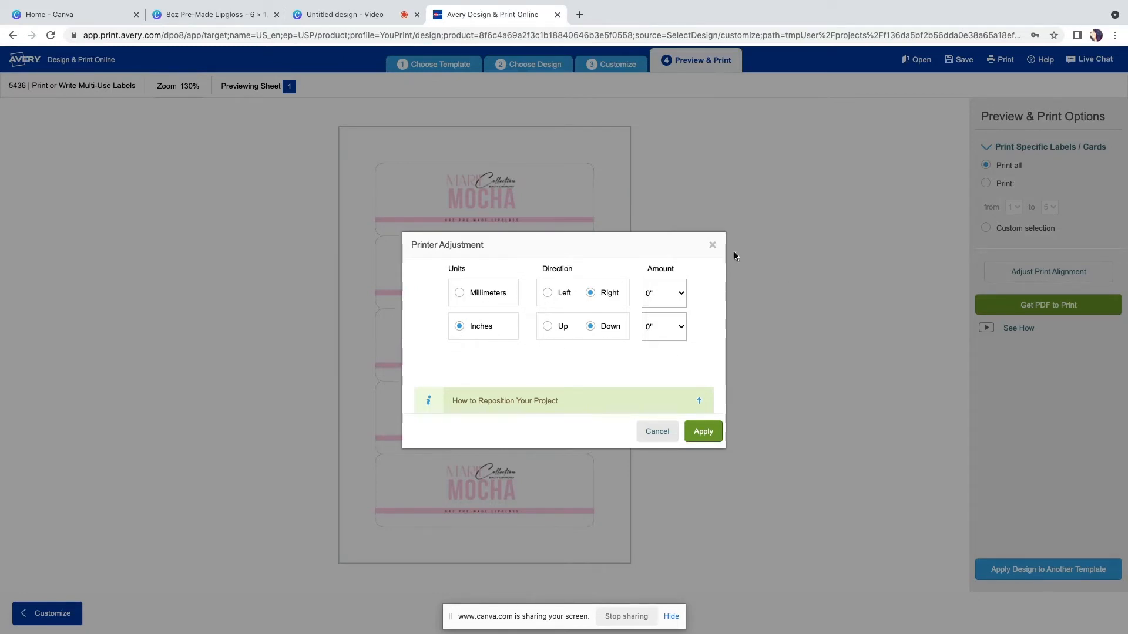
{"action": "left_click", "coordinate": [710, 246]}
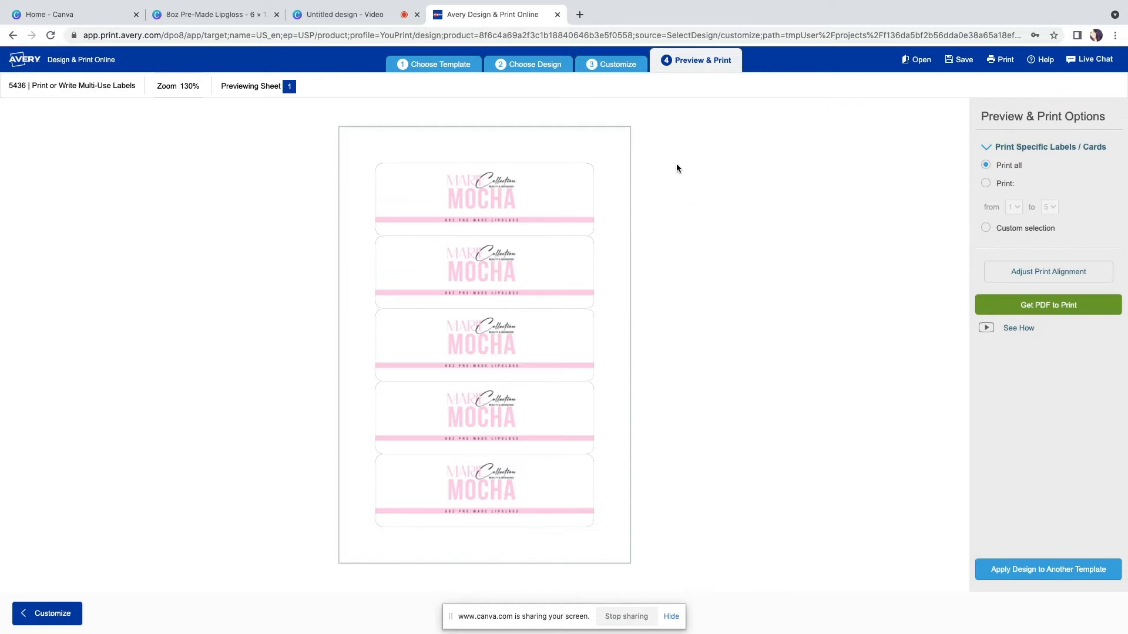
Get the PDF to print without saving the design and open the PDF
{"action": "left_click", "coordinate": [1079, 305]}
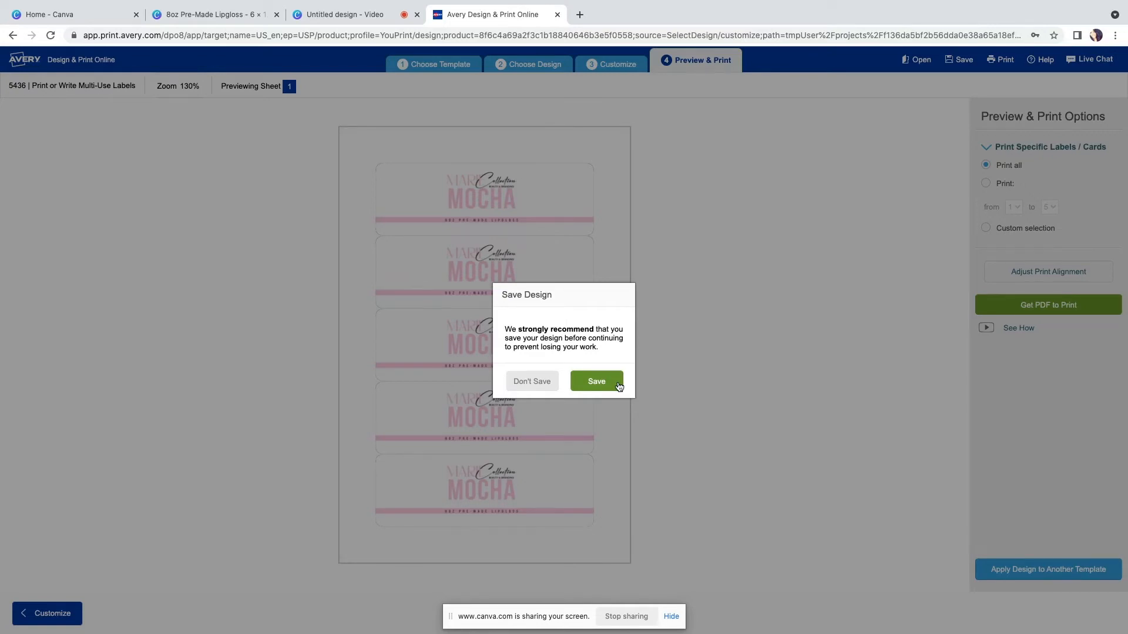
{"action": "left_click", "coordinate": [509, 390]}
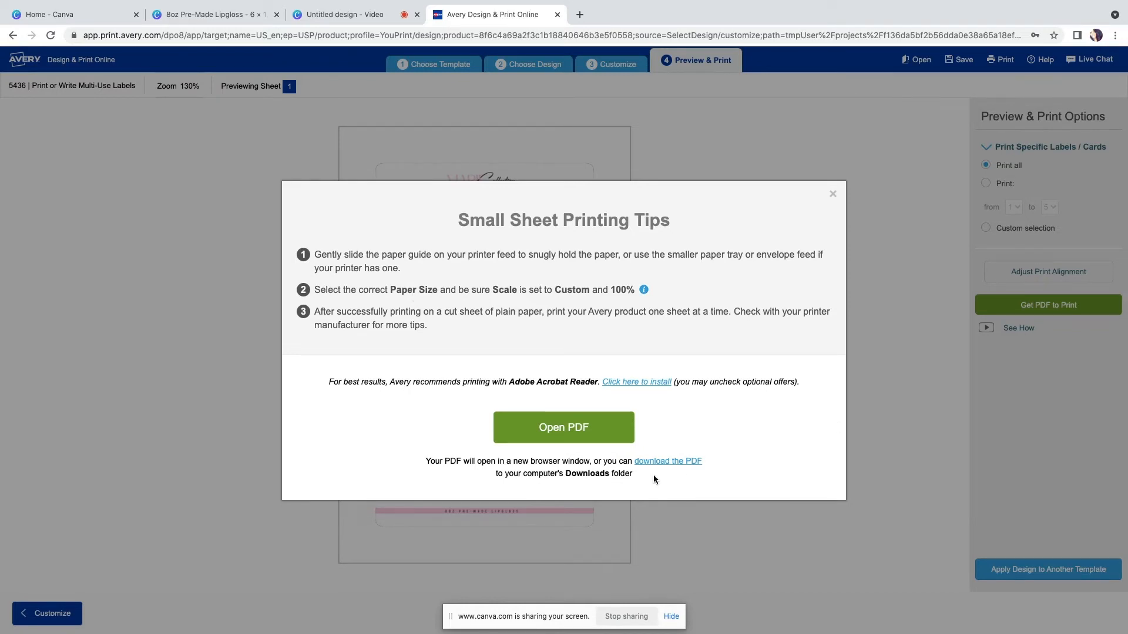
{"action": "left_click", "coordinate": [598, 428]}
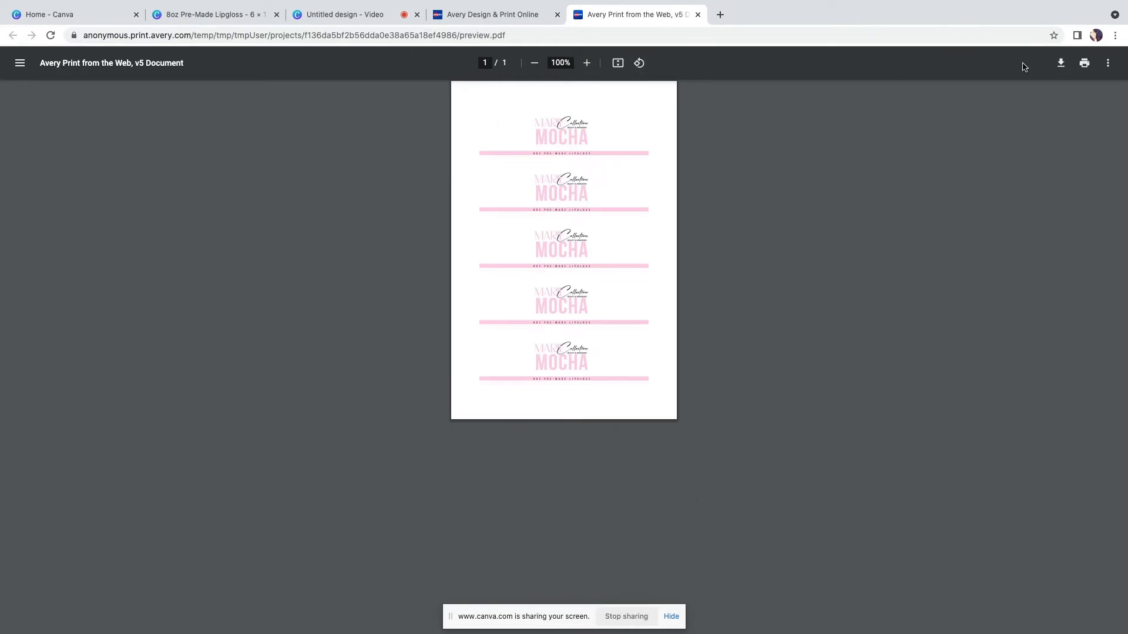
Open the print dialog, expand more settings, and try the scale options, ending on Fit to printable area
{"action": "left_click", "coordinate": [1083, 63]}
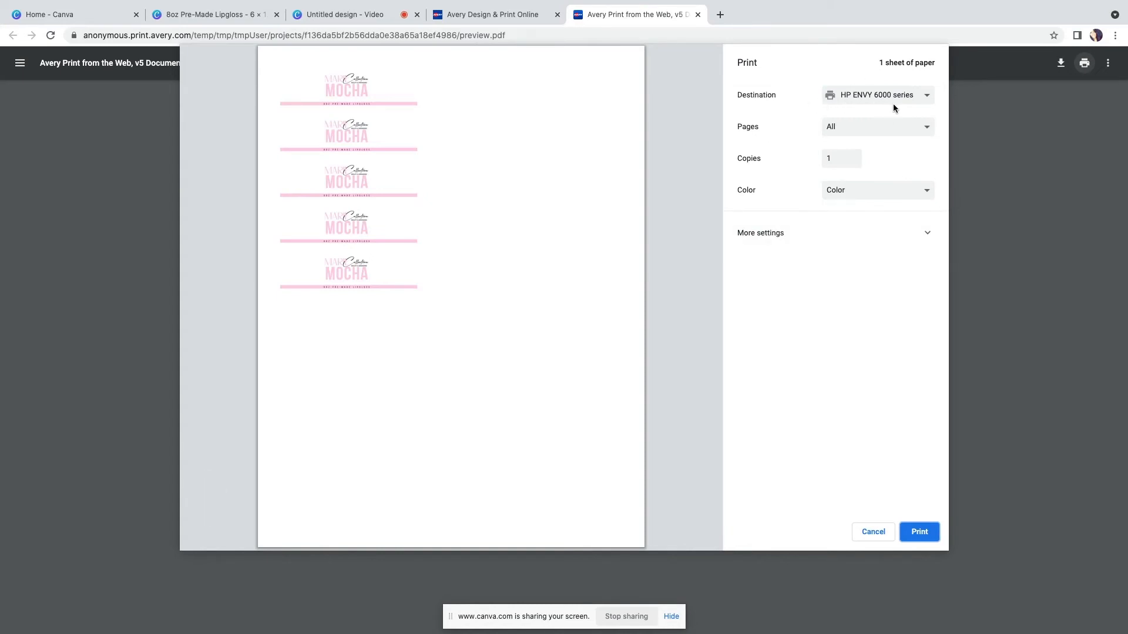
{"action": "left_click", "coordinate": [927, 237]}
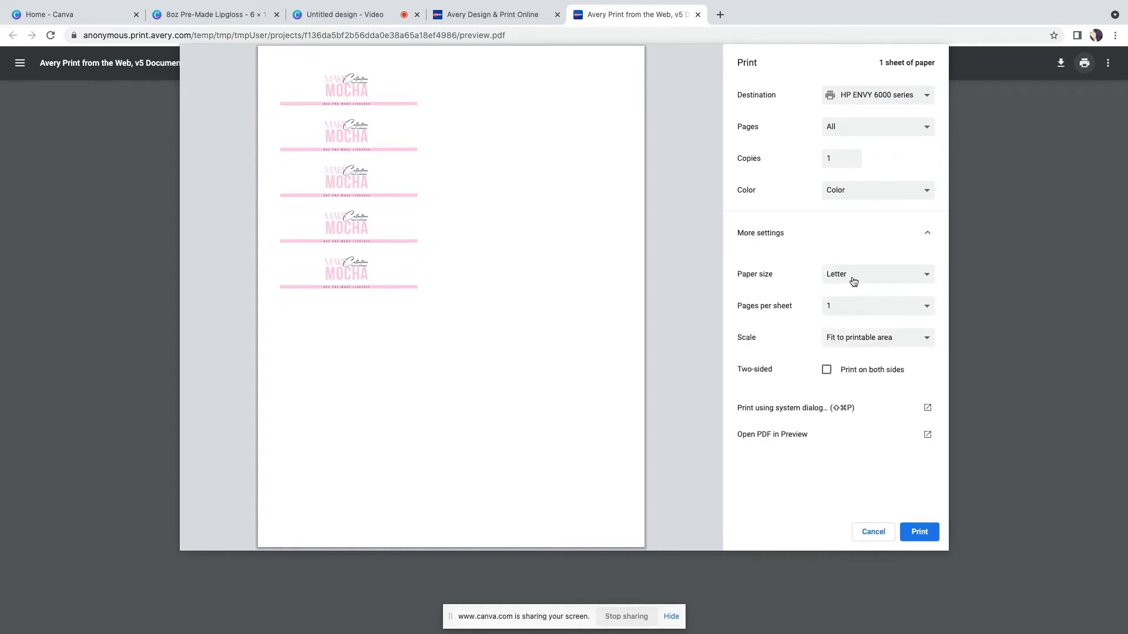
{"action": "left_click", "coordinate": [913, 341]}
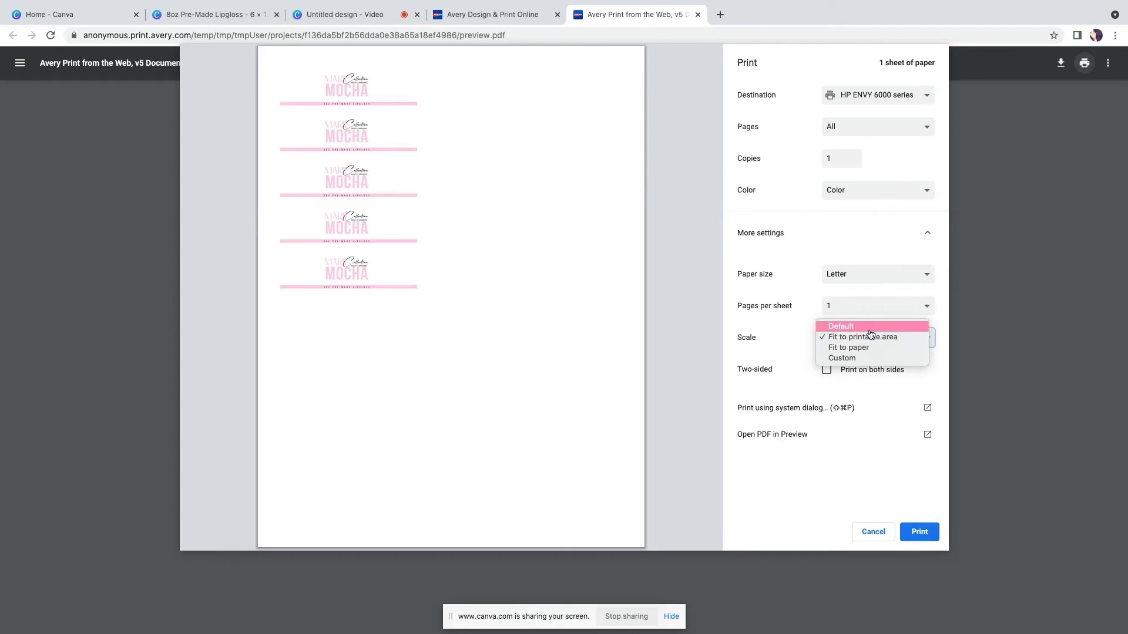
{"action": "left_click", "coordinate": [870, 349]}
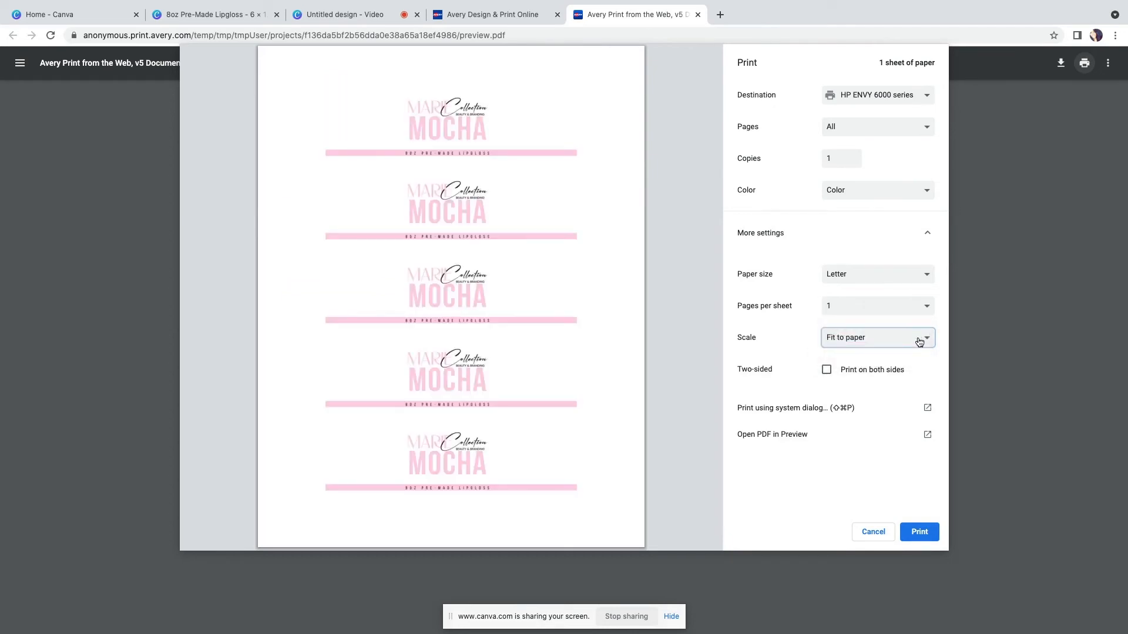
{"action": "left_click", "coordinate": [861, 342]}
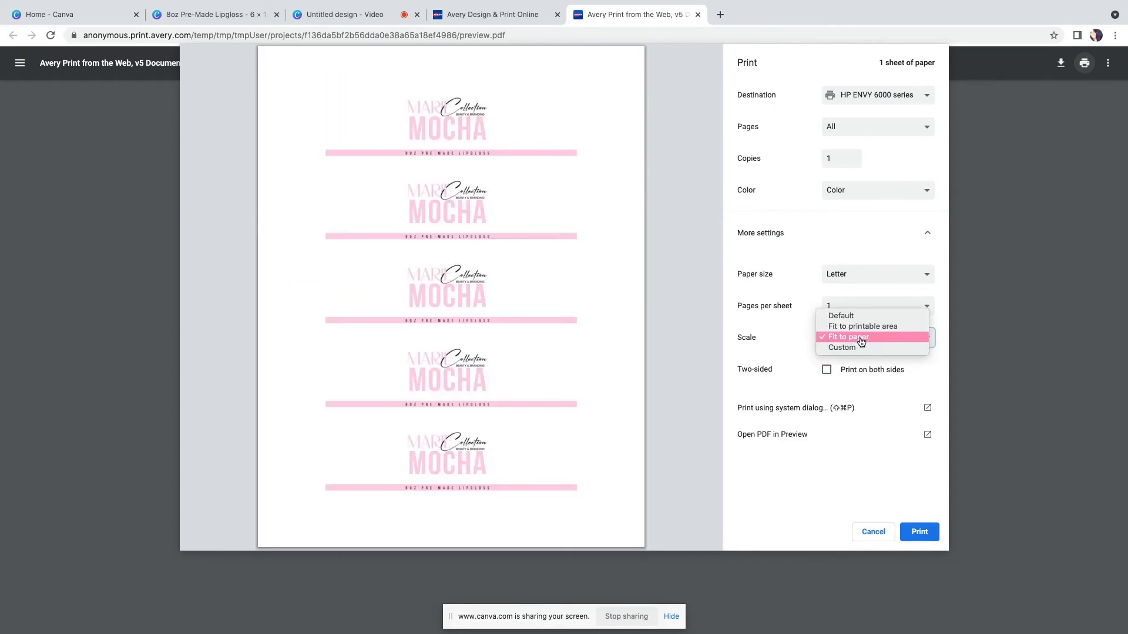
{"action": "left_click", "coordinate": [879, 327]}
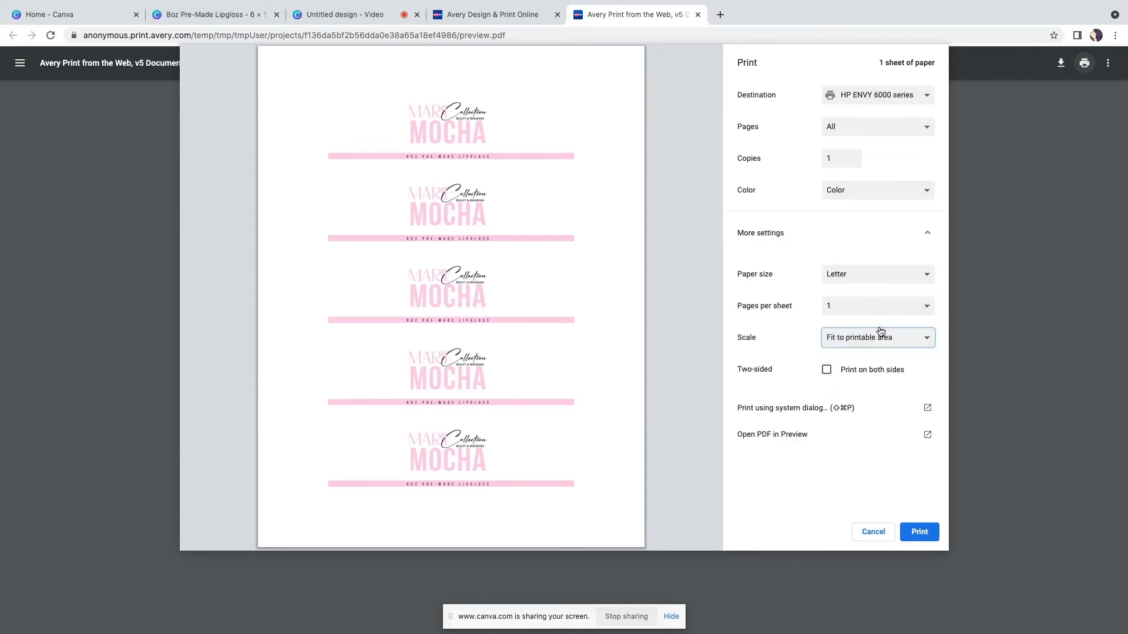
{"action": "left_click", "coordinate": [880, 332]}
{"action": "left_click", "coordinate": [910, 360]}
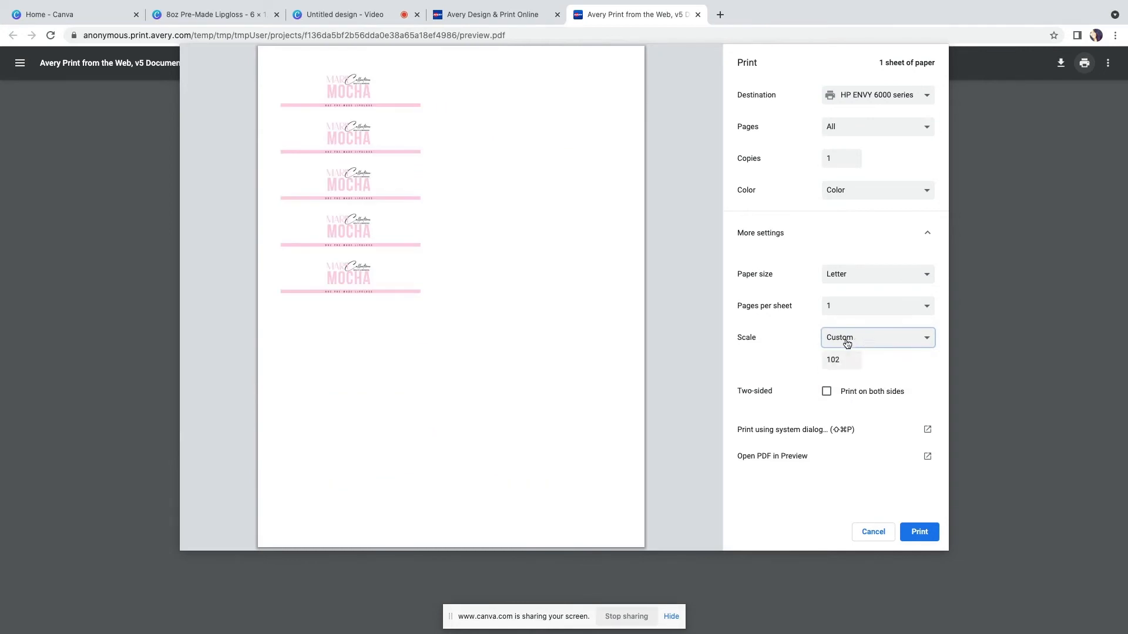
{"action": "left_click", "coordinate": [883, 343]}
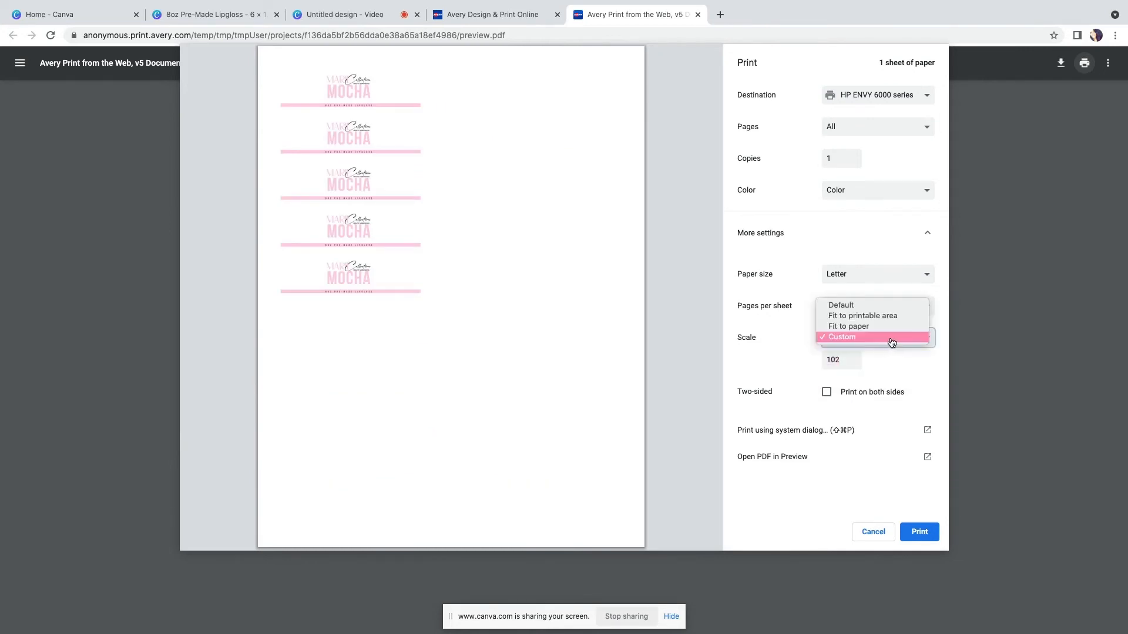
{"action": "left_click", "coordinate": [889, 316]}
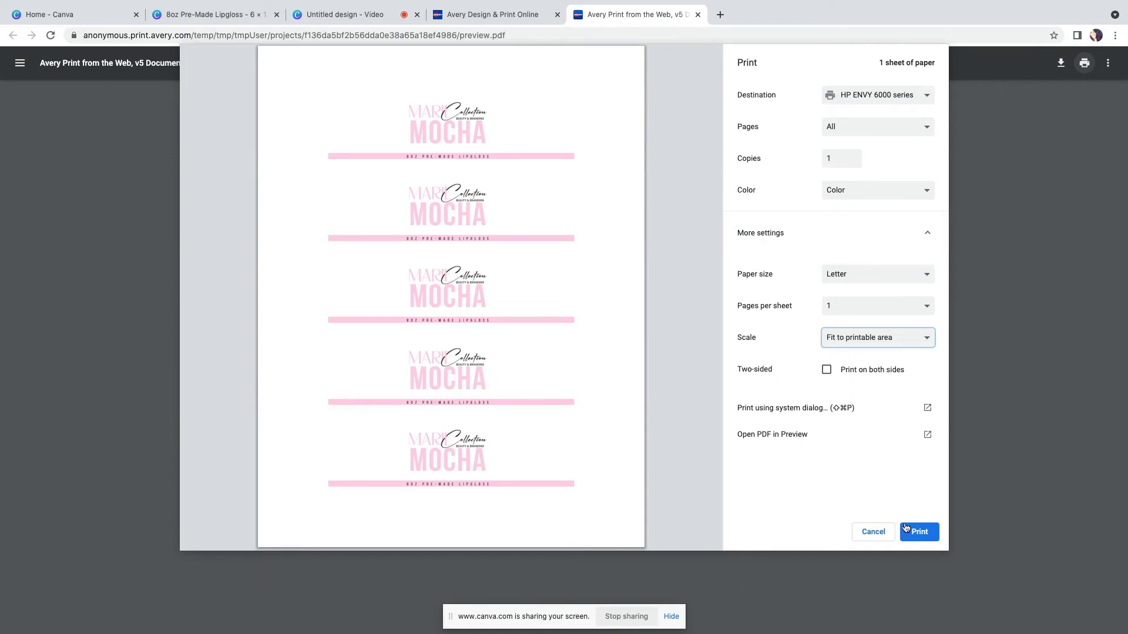
{"action": "left_click", "coordinate": [882, 537]}
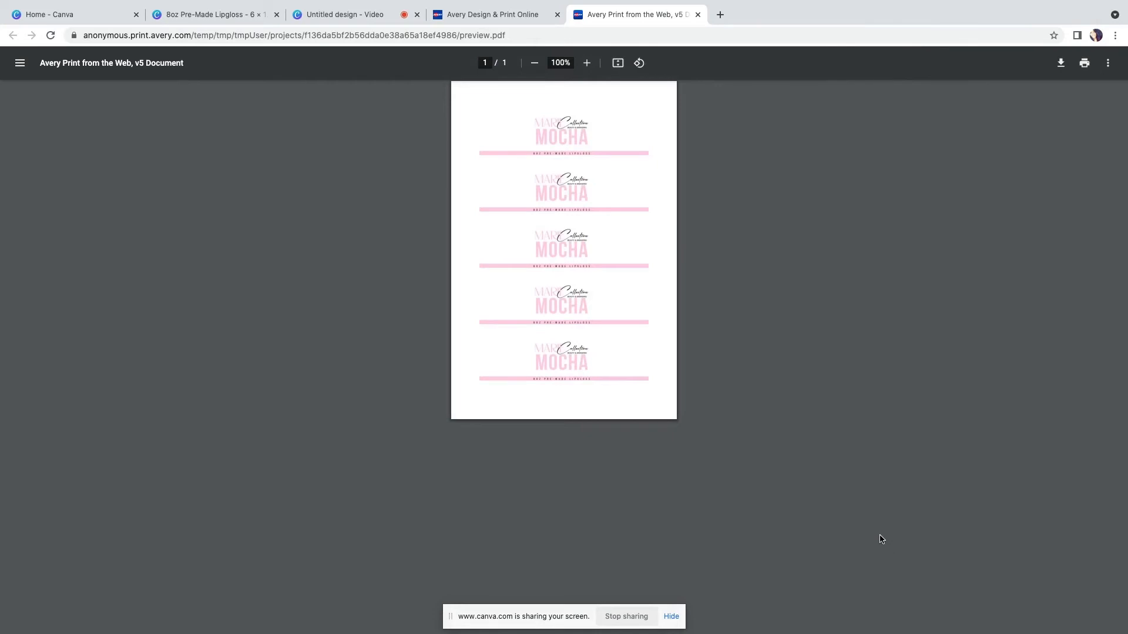
Close the PDF and Avery tabs, confirming to leave the site
{"action": "left_click", "coordinate": [706, 15]}
{"action": "left_click", "coordinate": [558, 15]}
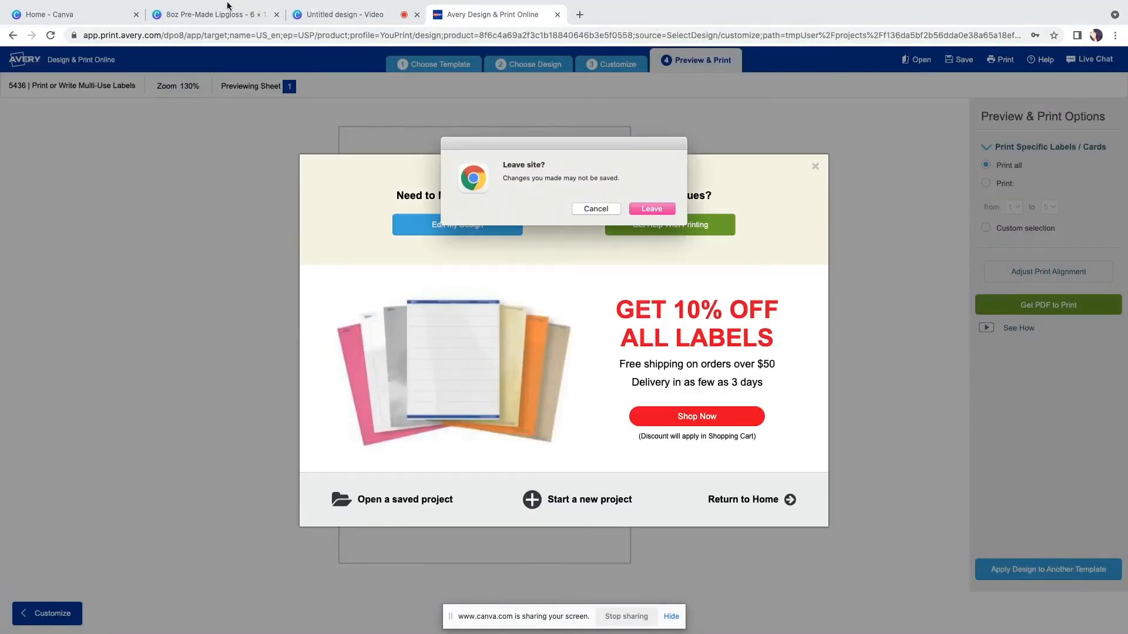
{"action": "key", "text": "Return"}
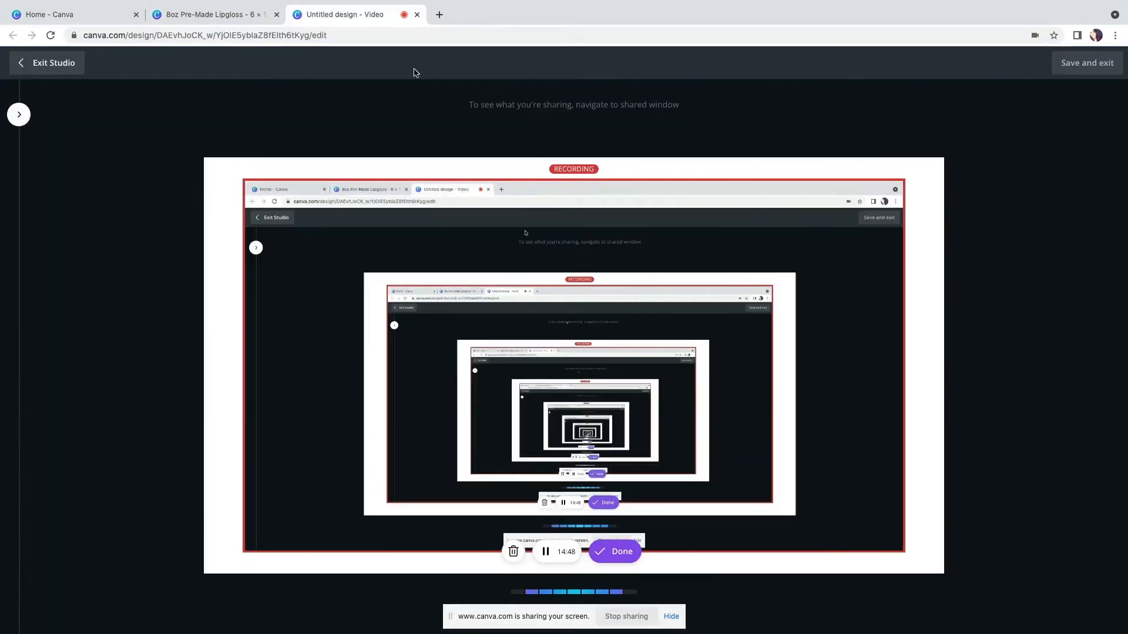
Switch to Cricut Design Space and start a new project
{"action": "left_click", "coordinate": [208, 14]}
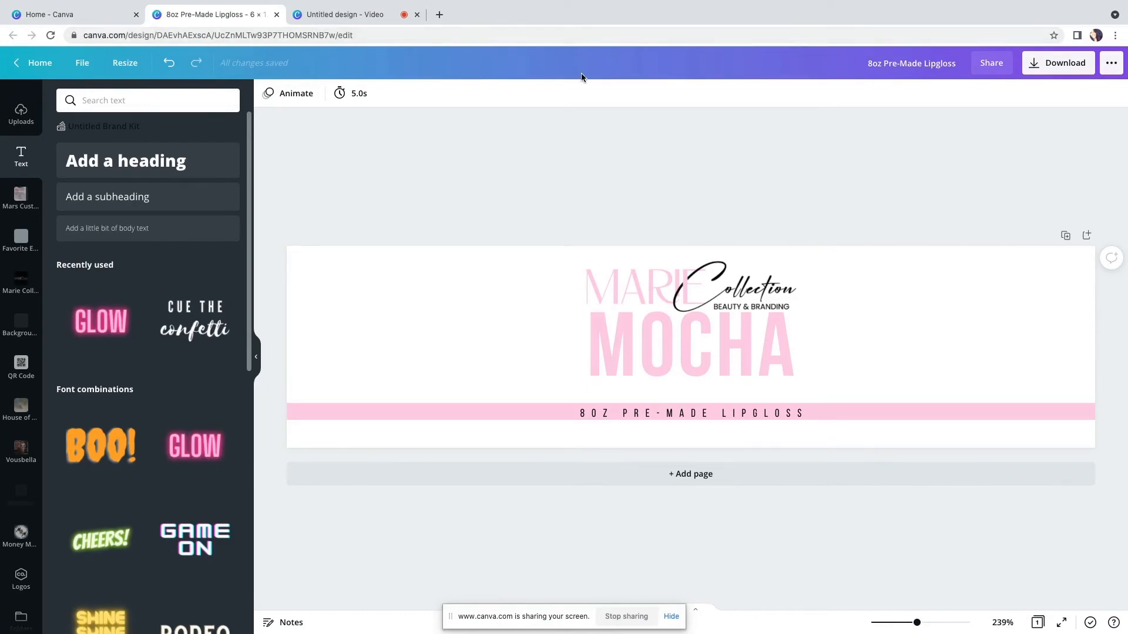
{"action": "key", "text": "ctrl+Up"}
{"action": "left_click", "coordinate": [679, 42]}
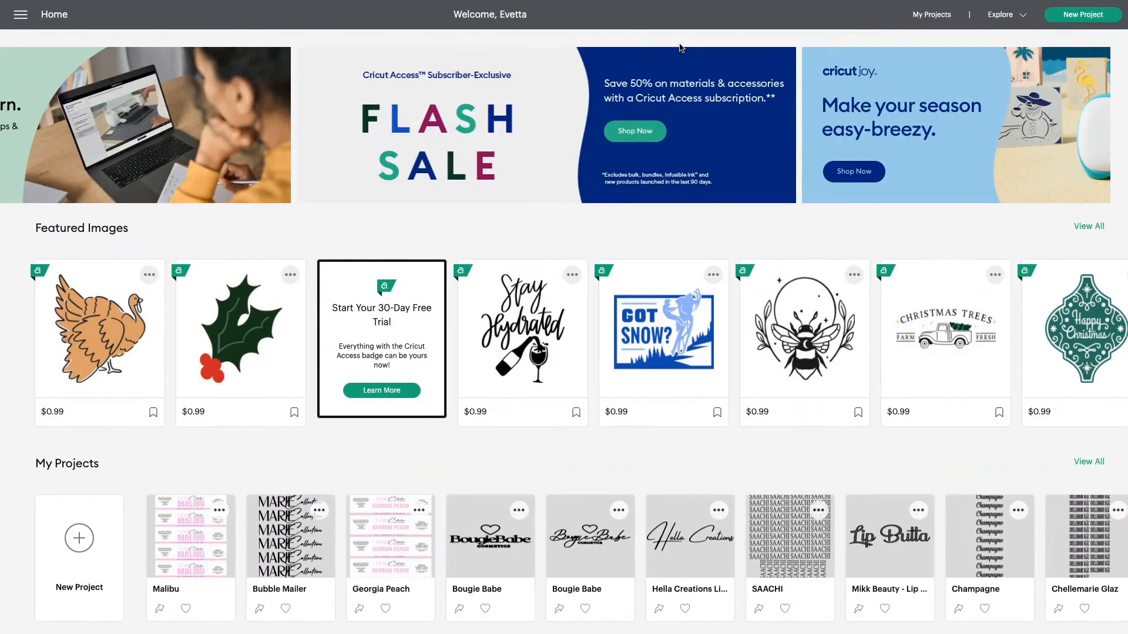
{"action": "scroll", "coordinate": [783, 160], "scroll_direction": "down", "scroll_amount": 2}
{"action": "scroll", "coordinate": [783, 160], "scroll_direction": "up", "scroll_amount": 2}
{"action": "scroll", "coordinate": [88, 446], "scroll_direction": "down", "scroll_amount": 2}
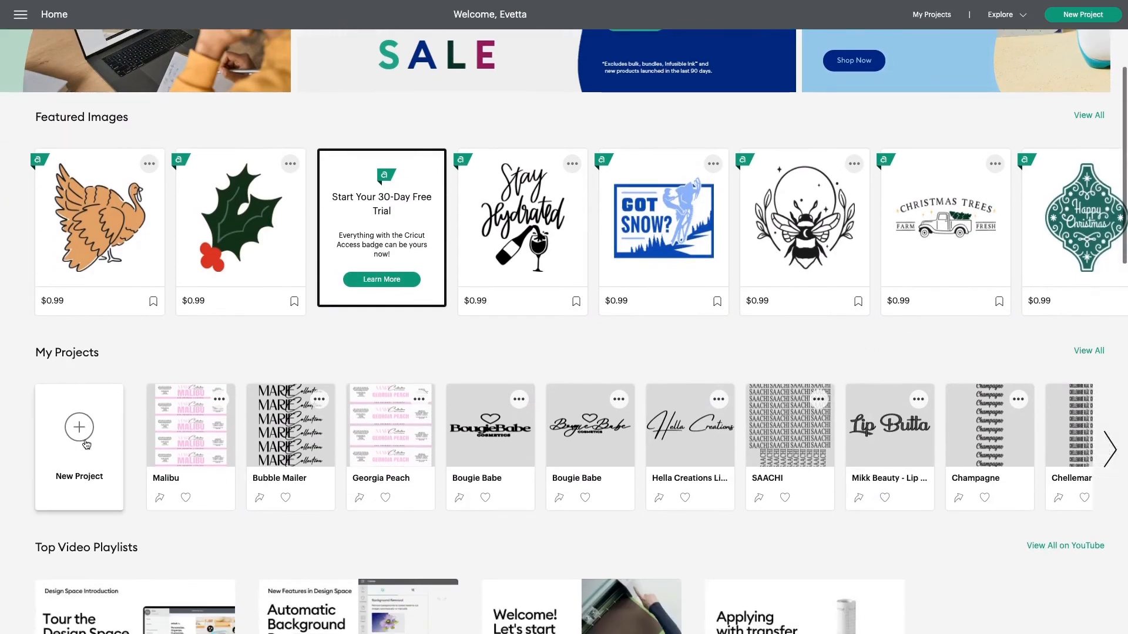
{"action": "left_click", "coordinate": [79, 441]}
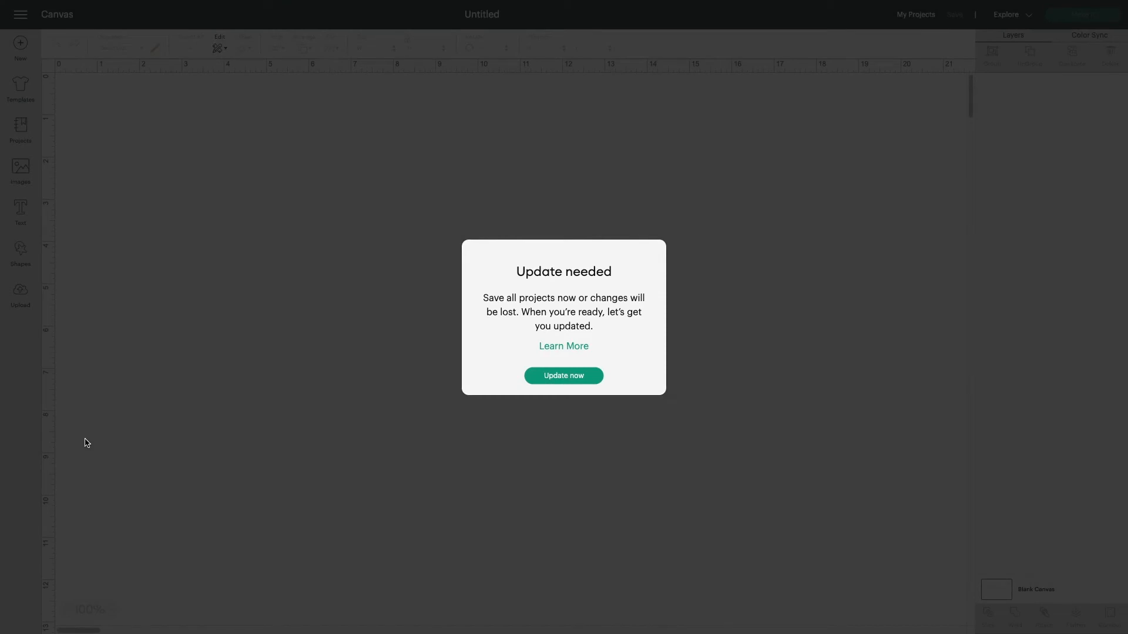
Dismiss the update notice and open a new blank canvas, replacing the unsaved project
{"action": "left_click", "coordinate": [588, 380]}
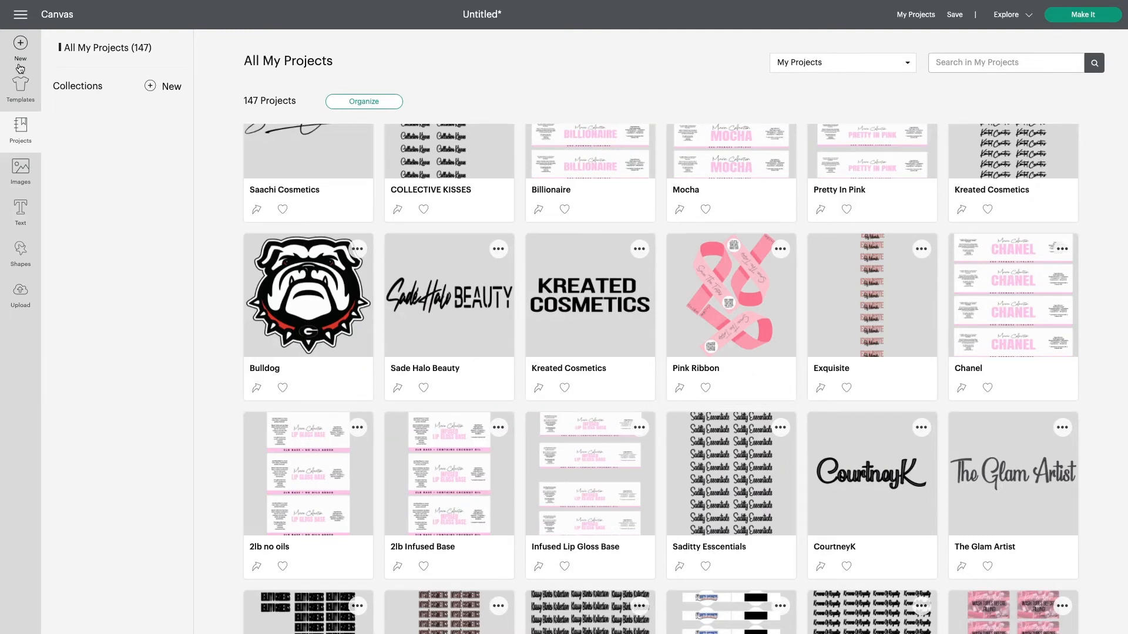
{"action": "left_click", "coordinate": [20, 47]}
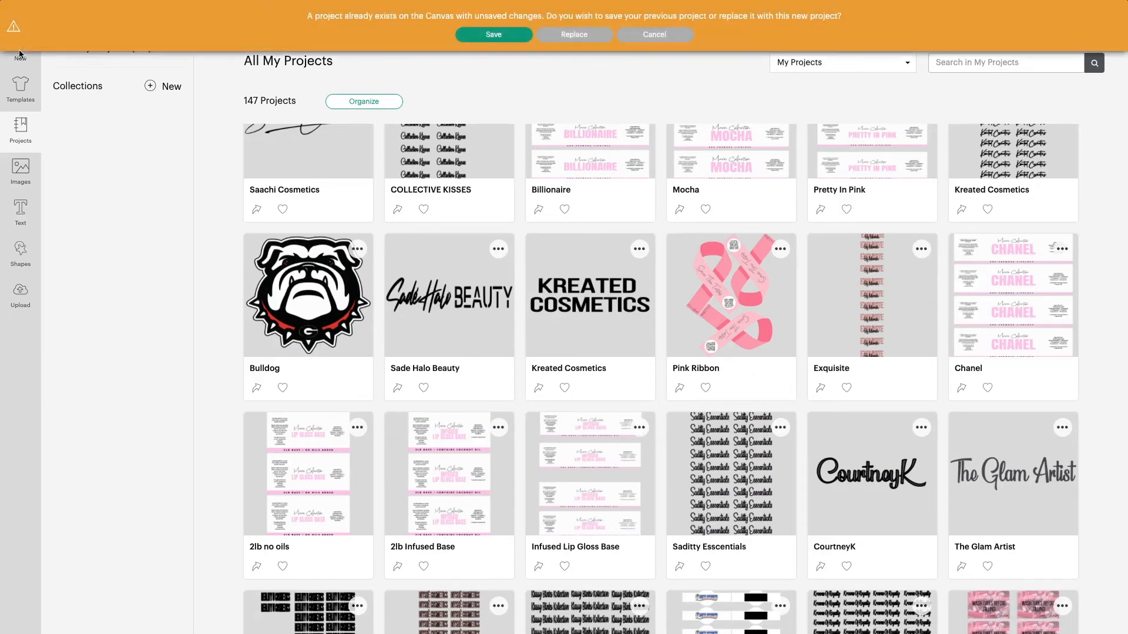
{"action": "left_click", "coordinate": [579, 36]}
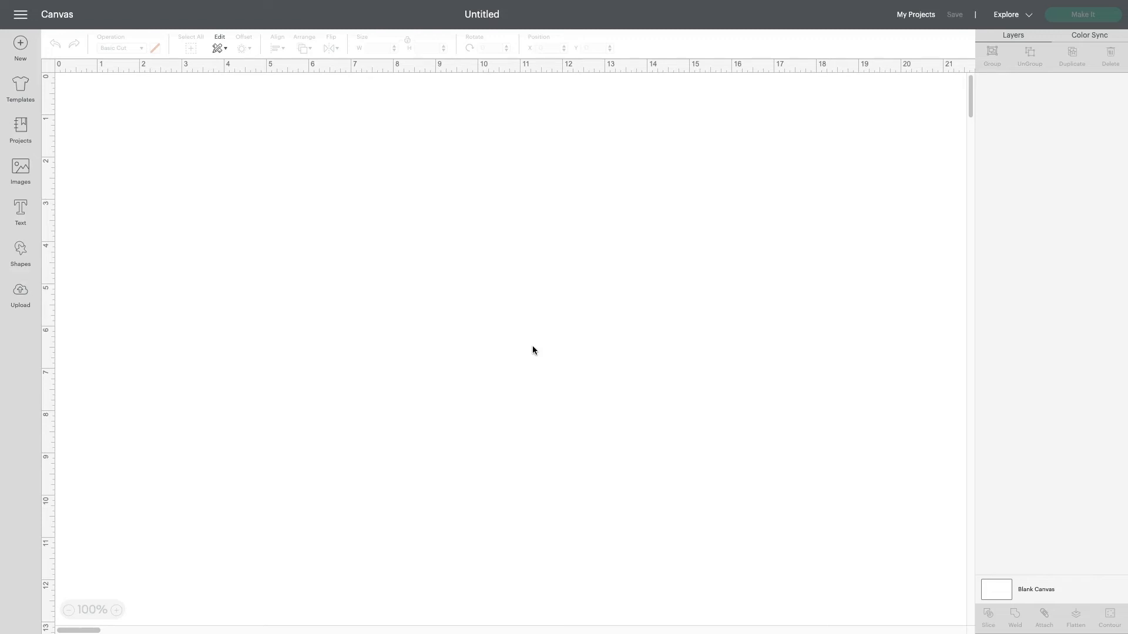
Upload the image 8oz Pre-Made Lipgloss.png from the Downloads folder
{"action": "left_click", "coordinate": [22, 294]}
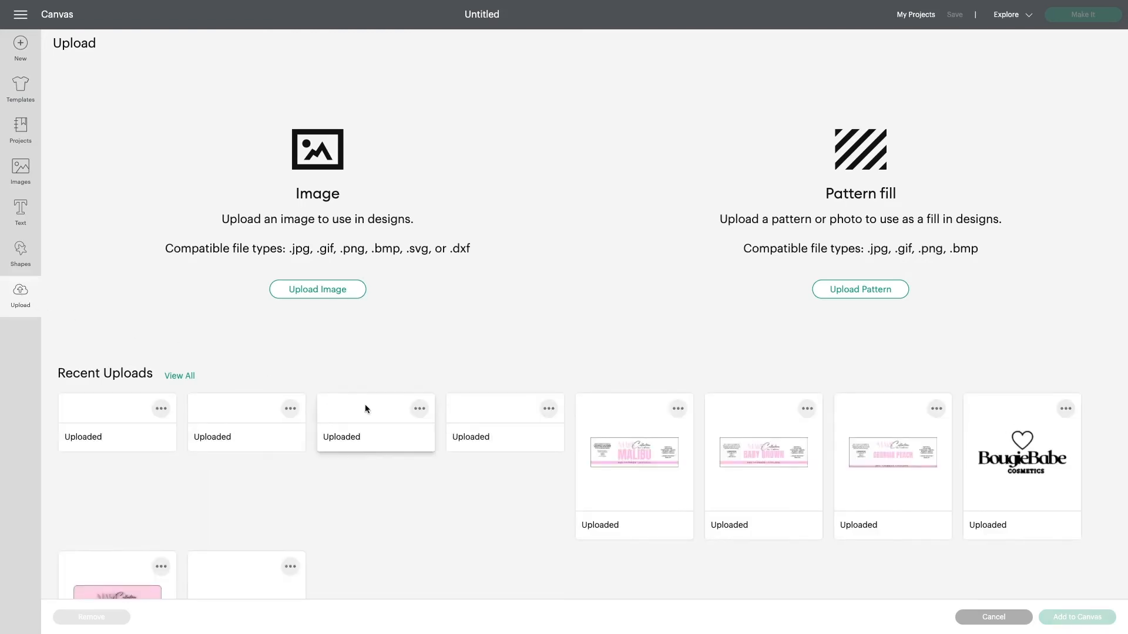
{"action": "scroll", "coordinate": [200, 456], "scroll_direction": "down", "scroll_amount": 2}
{"action": "scroll", "coordinate": [200, 454], "scroll_direction": "up", "scroll_amount": 2}
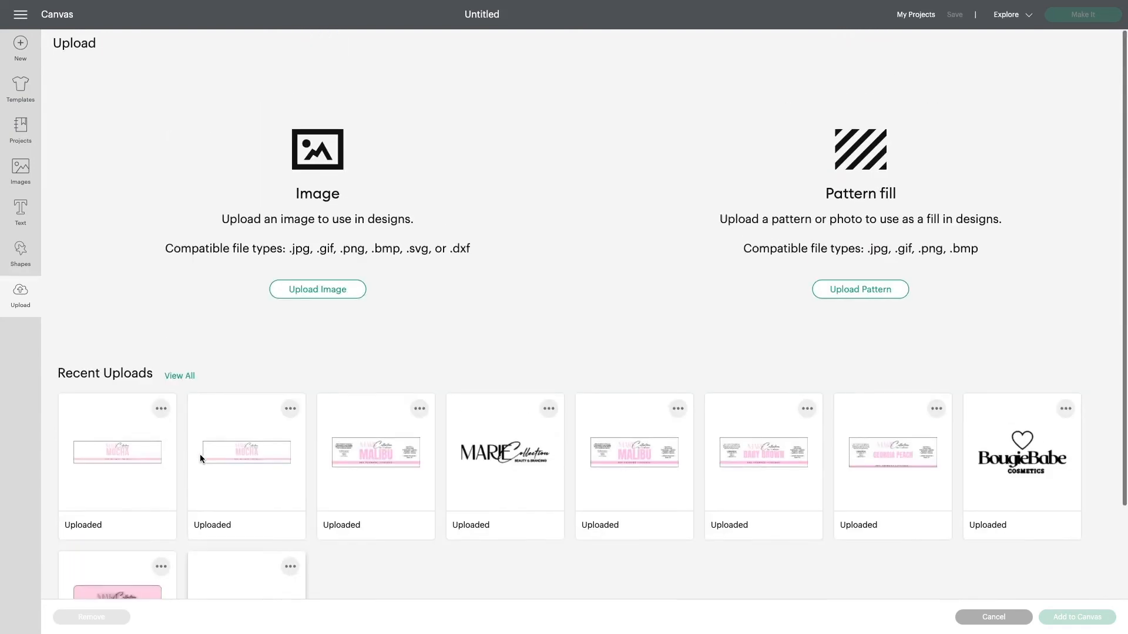
{"action": "left_click", "coordinate": [322, 290]}
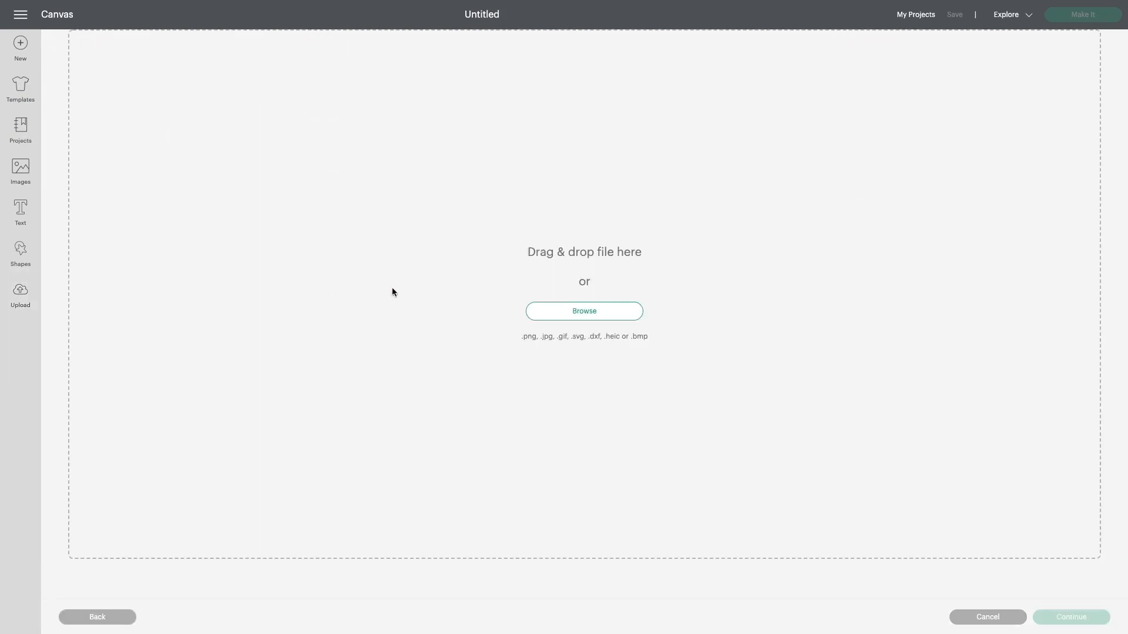
{"action": "left_click", "coordinate": [616, 314]}
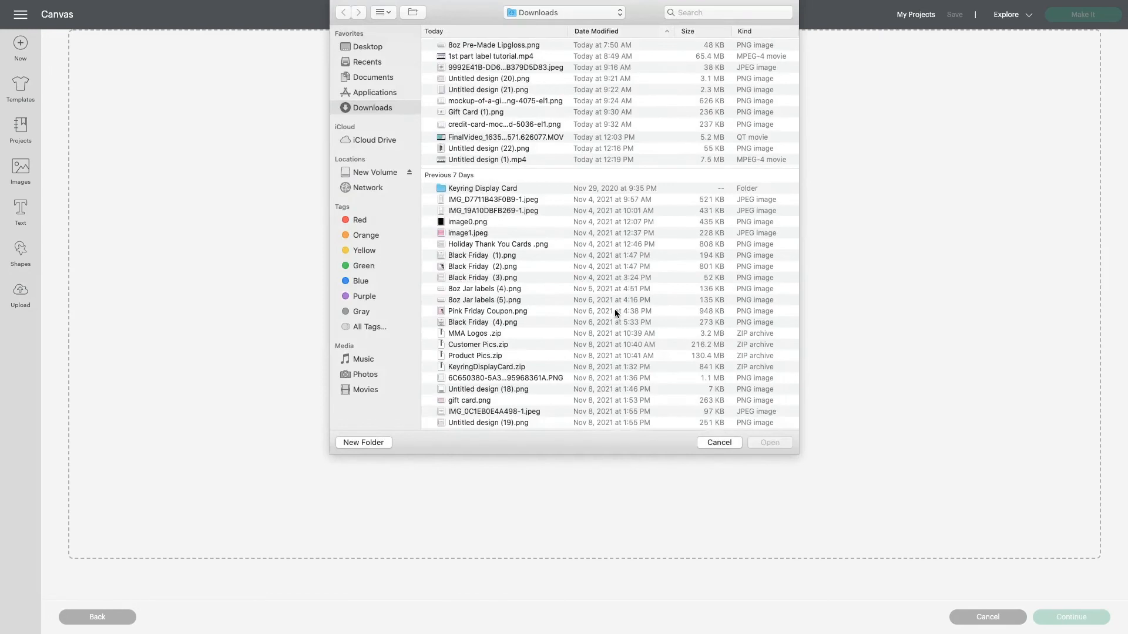
{"action": "left_click", "coordinate": [464, 46]}
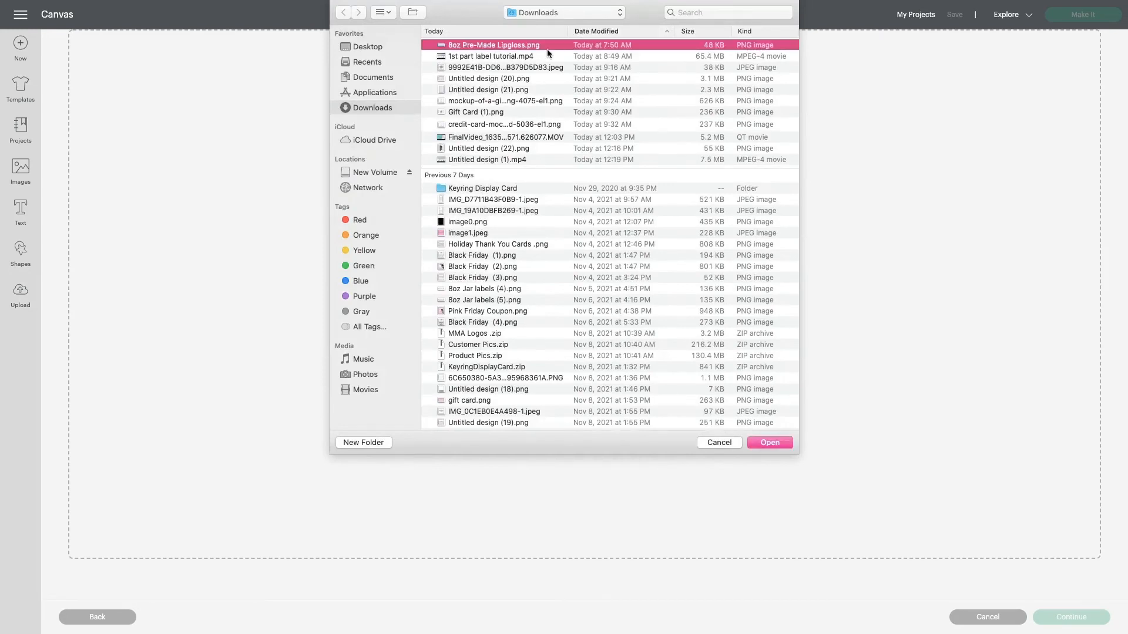
{"action": "double_click", "coordinate": [547, 50]}
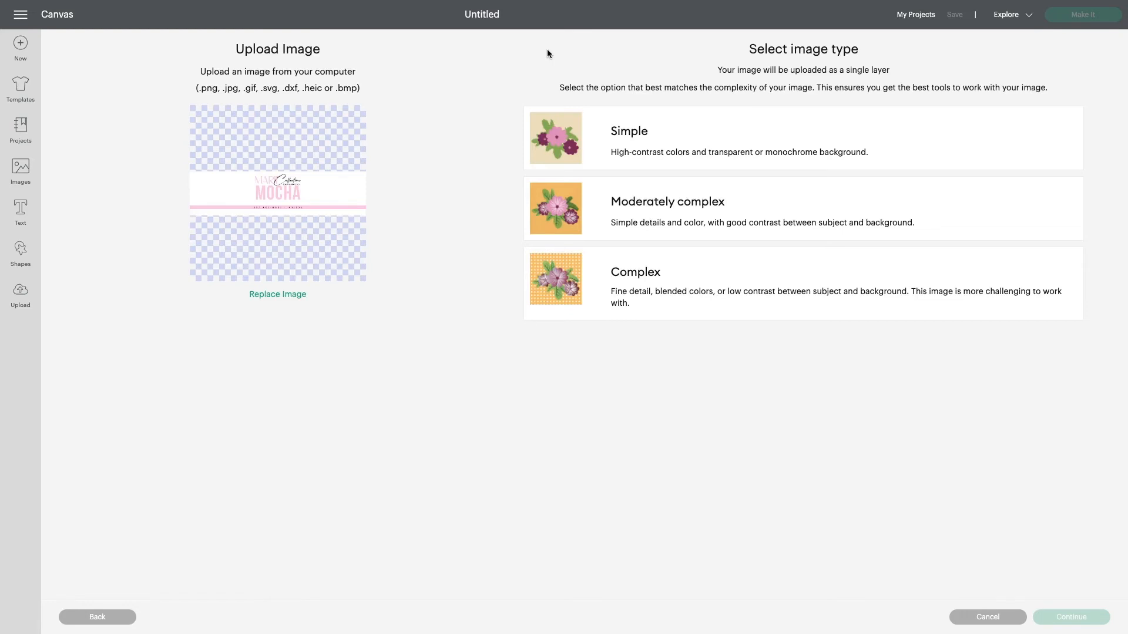
Set the image type to Complex and continue
{"action": "left_click", "coordinate": [644, 293]}
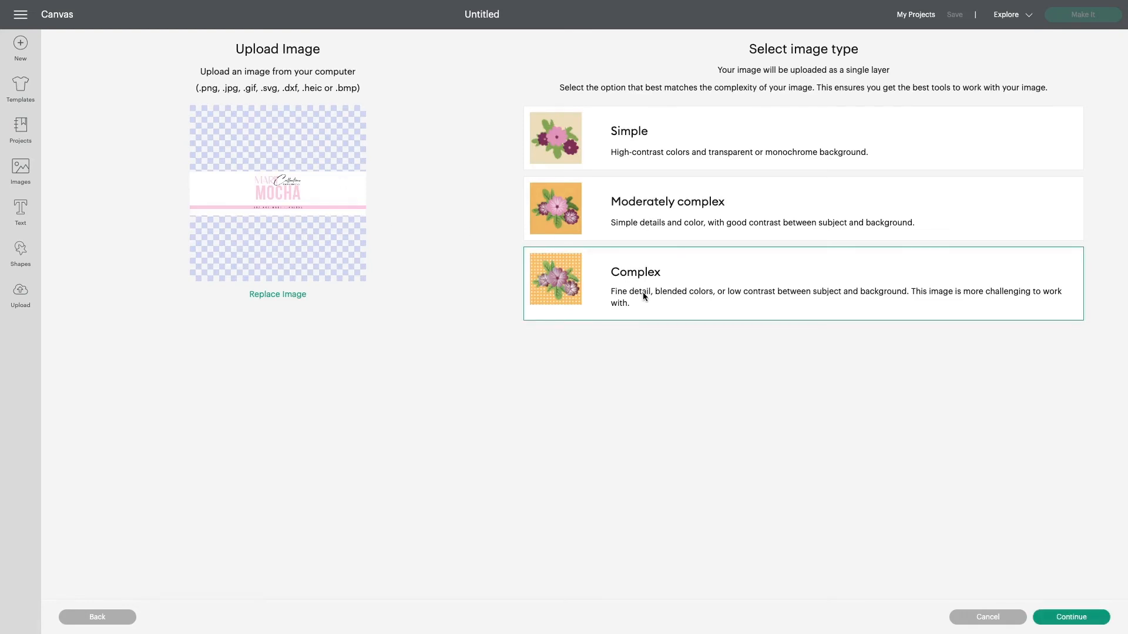
{"action": "left_click", "coordinate": [643, 169]}
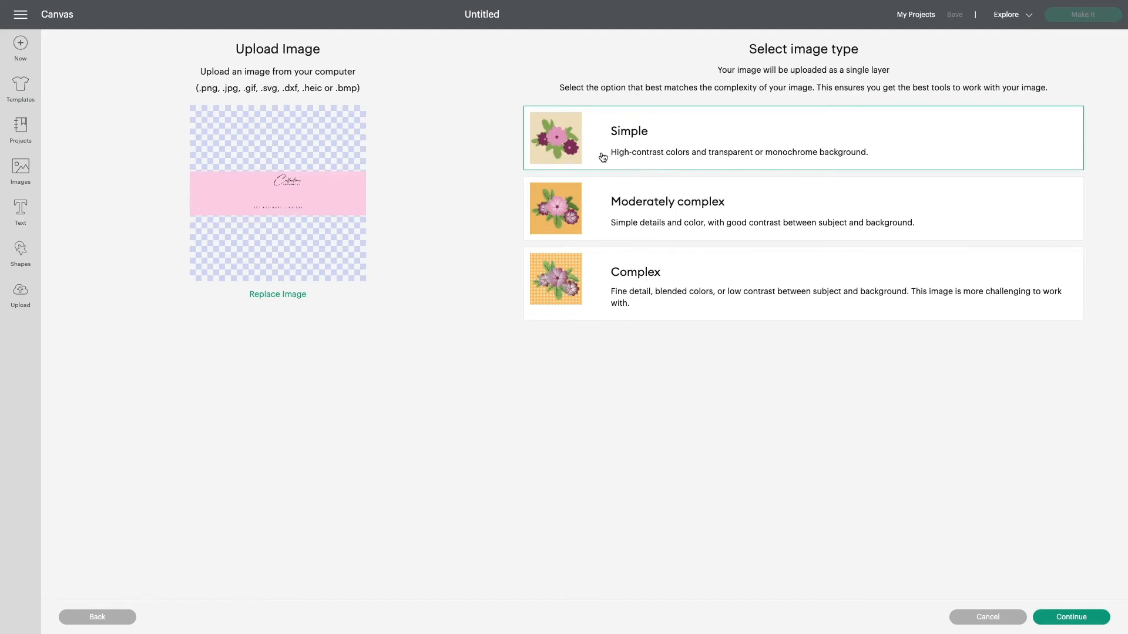
{"action": "left_click", "coordinate": [585, 286]}
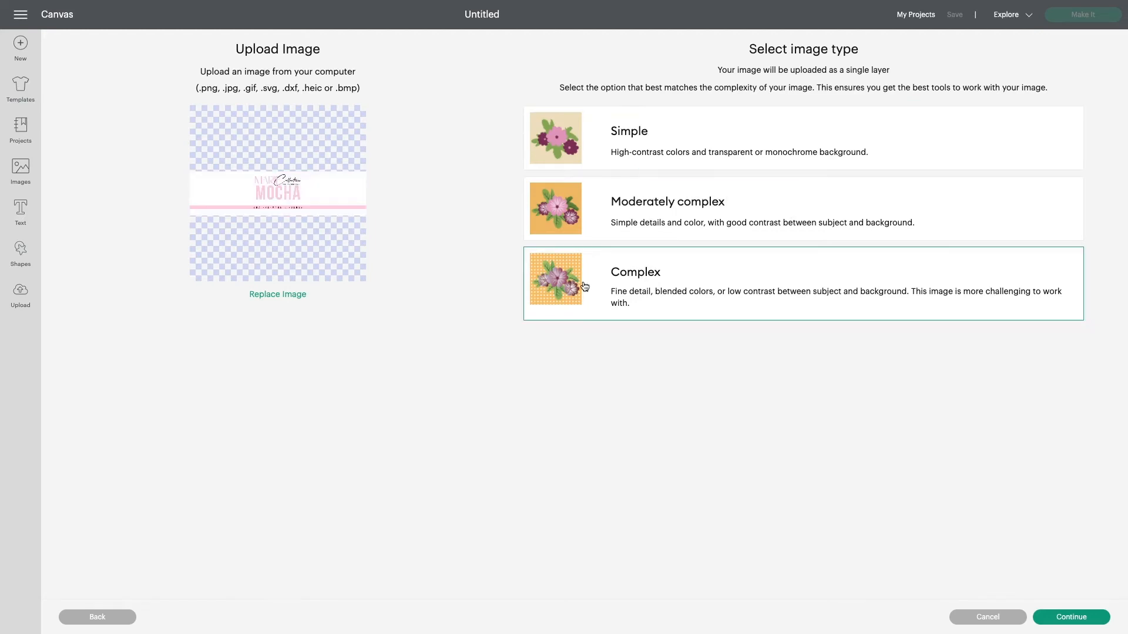
{"action": "left_click", "coordinate": [1086, 621]}
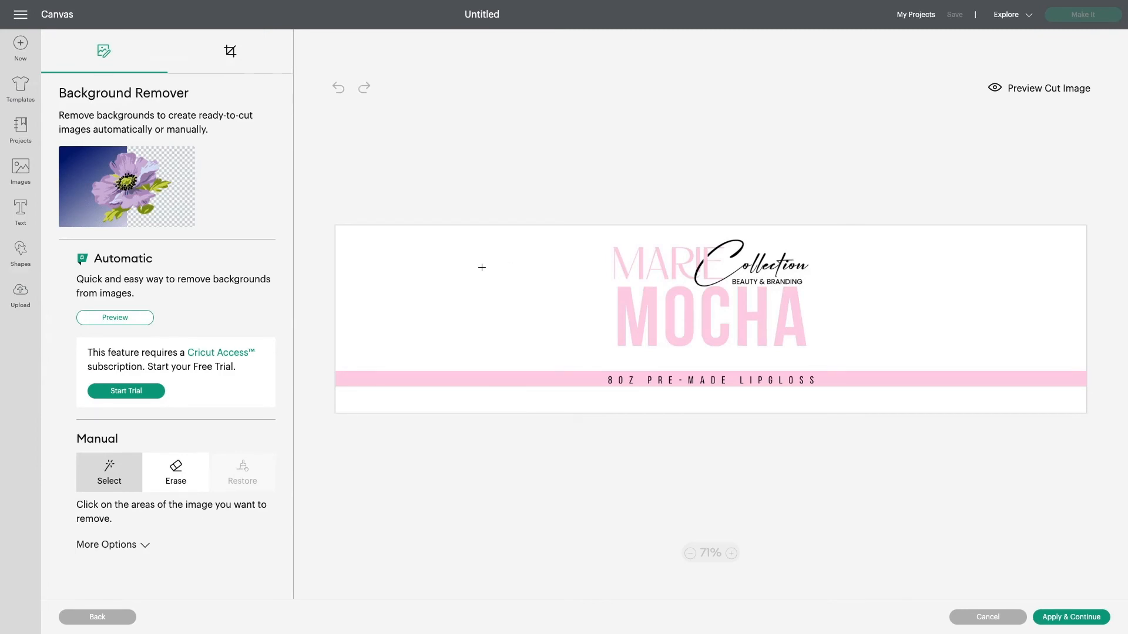
Try removing the label's white and pink background areas with Select, then undo every removal
{"action": "left_click", "coordinate": [481, 268]}
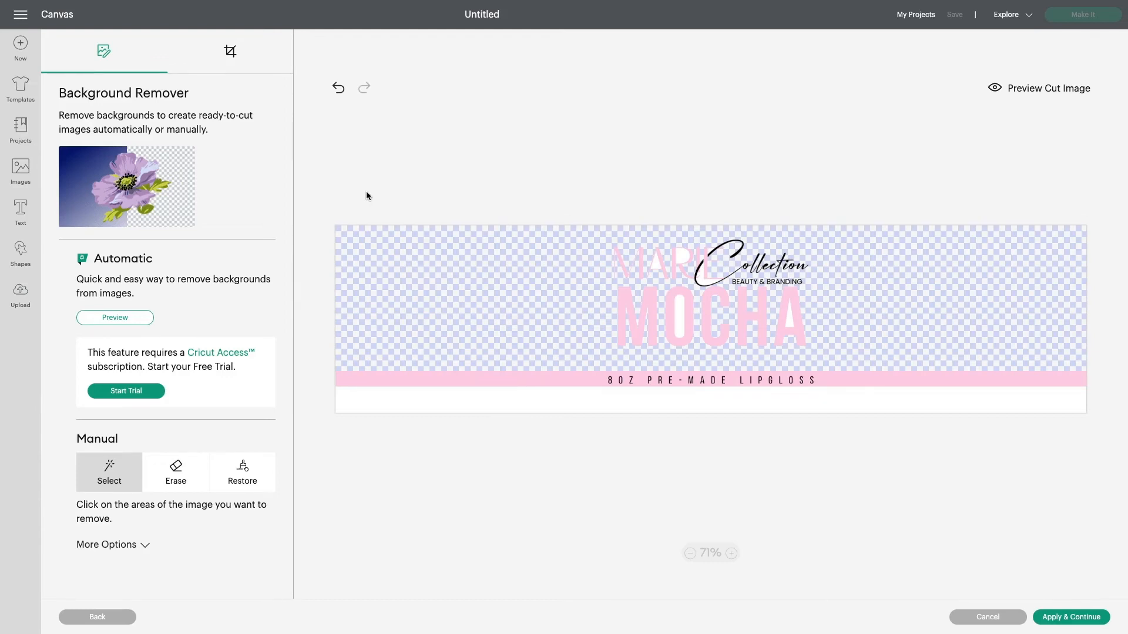
{"action": "left_click", "coordinate": [679, 316]}
{"action": "left_click", "coordinate": [528, 391]}
{"action": "left_click", "coordinate": [538, 378]}
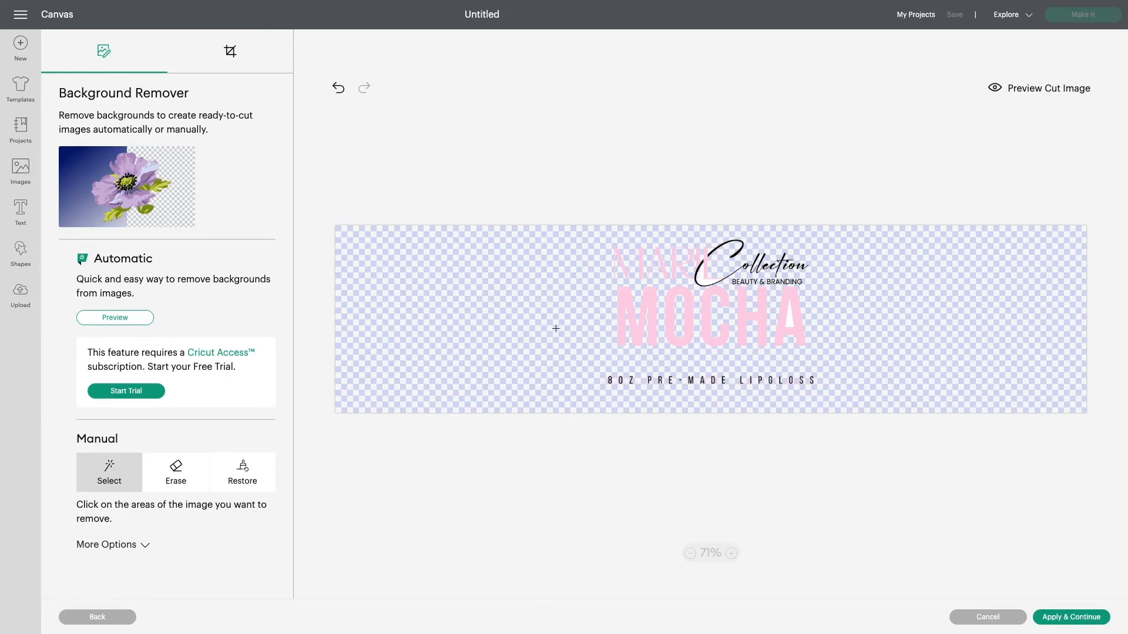
{"action": "left_click", "coordinate": [338, 87]}
{"action": "left_click", "coordinate": [338, 87]}
{"action": "left_click", "coordinate": [337, 88]}
{"action": "left_click", "coordinate": [337, 89]}
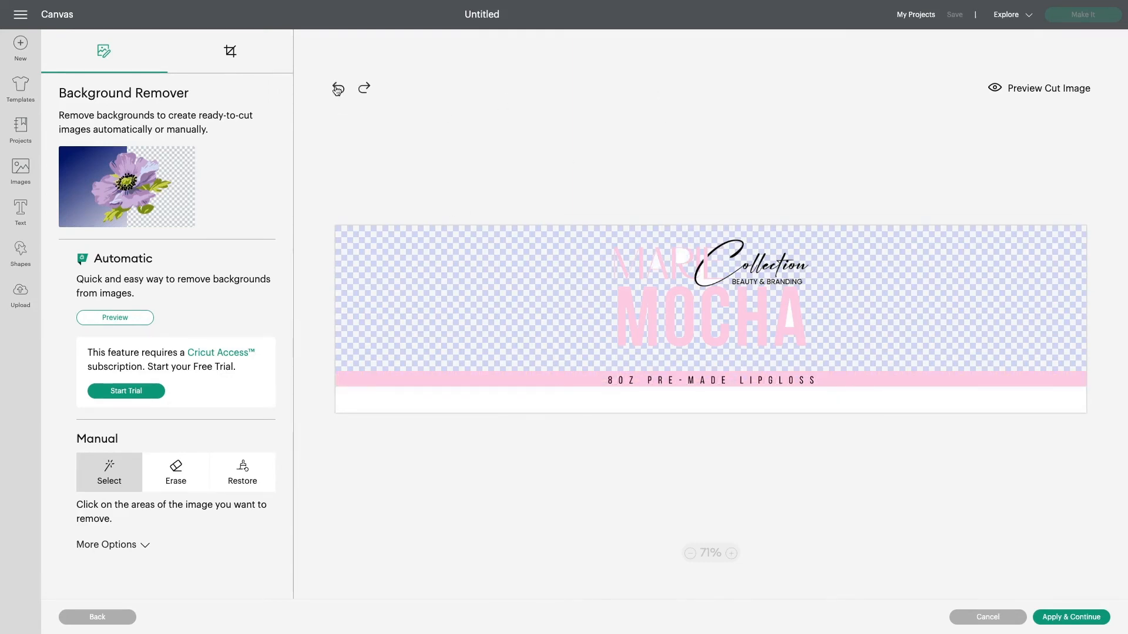
{"action": "left_click", "coordinate": [337, 90]}
{"action": "left_click", "coordinate": [337, 89]}
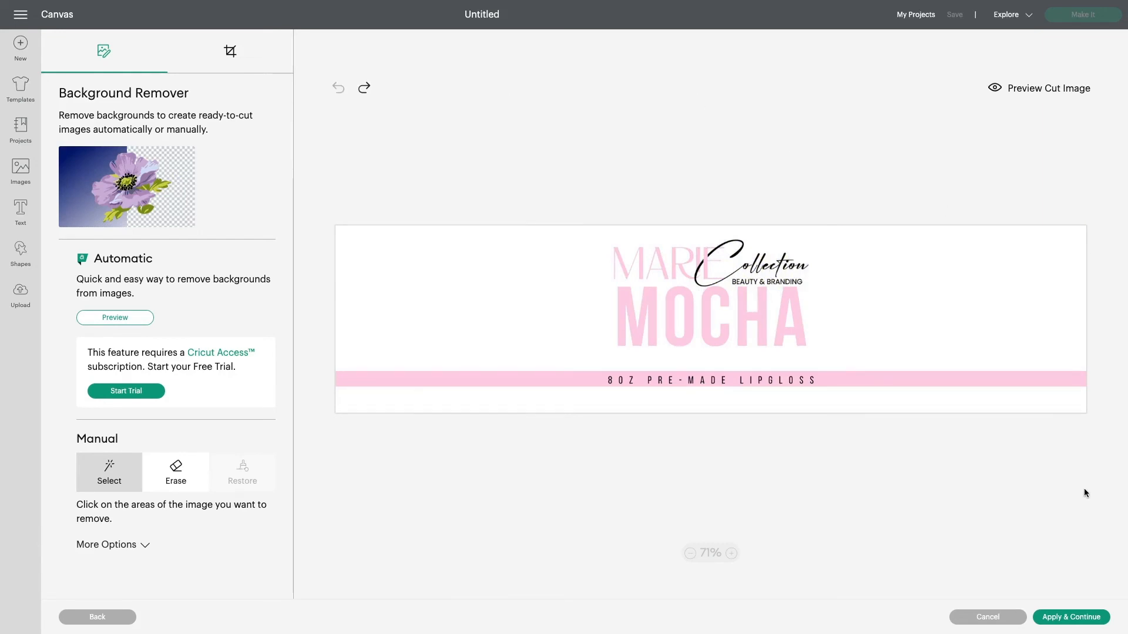
Apply the image unchanged and choose Cut Image as the upload type
{"action": "left_click", "coordinate": [1094, 620]}
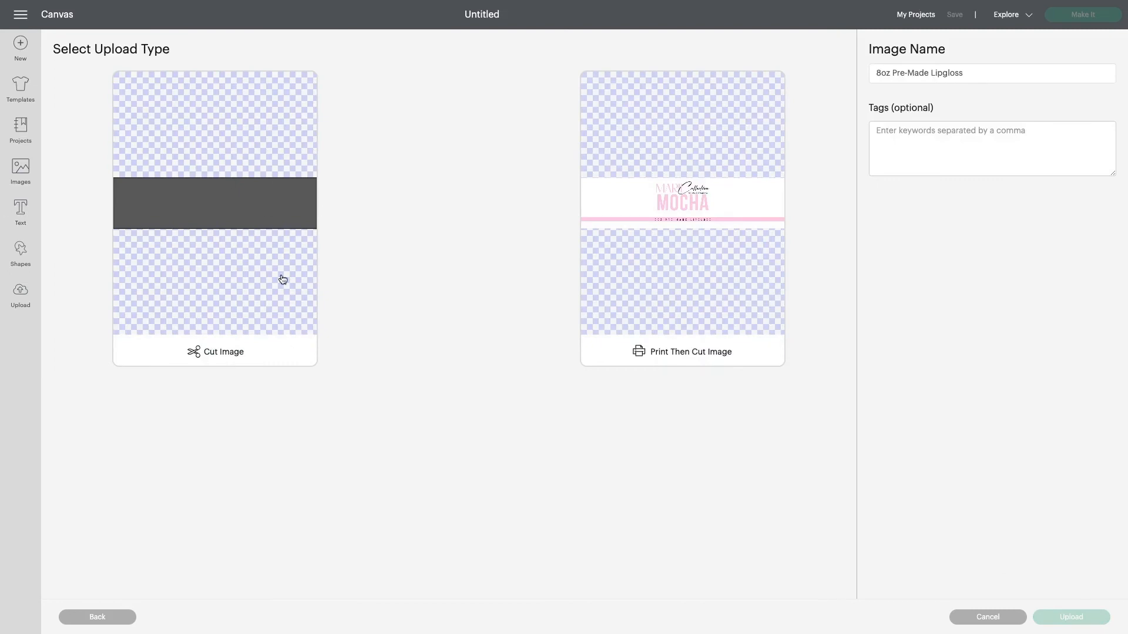
{"action": "left_click", "coordinate": [225, 329]}
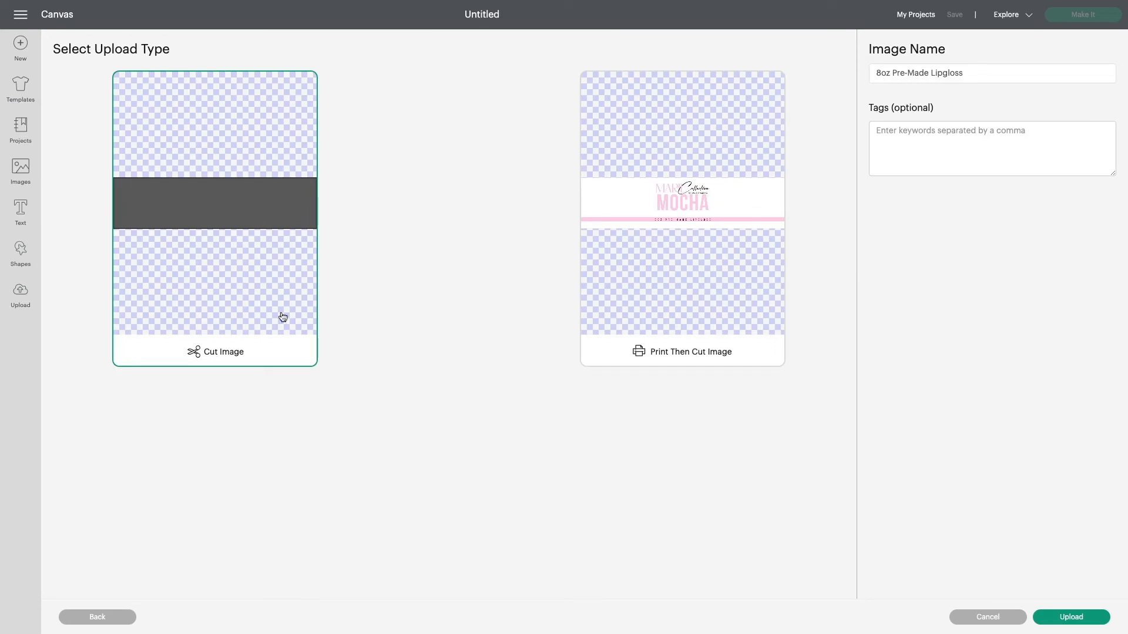
Upload the image as a Print Then Cut Image and add it to the canvas
{"action": "left_click", "coordinate": [683, 241]}
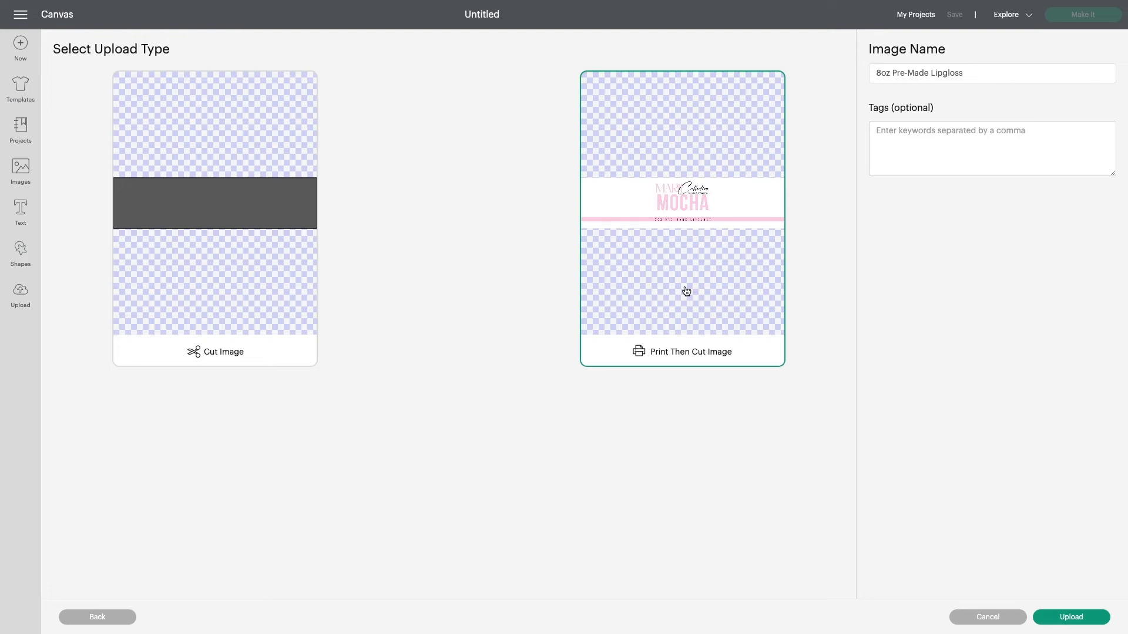
{"action": "left_click", "coordinate": [1078, 617]}
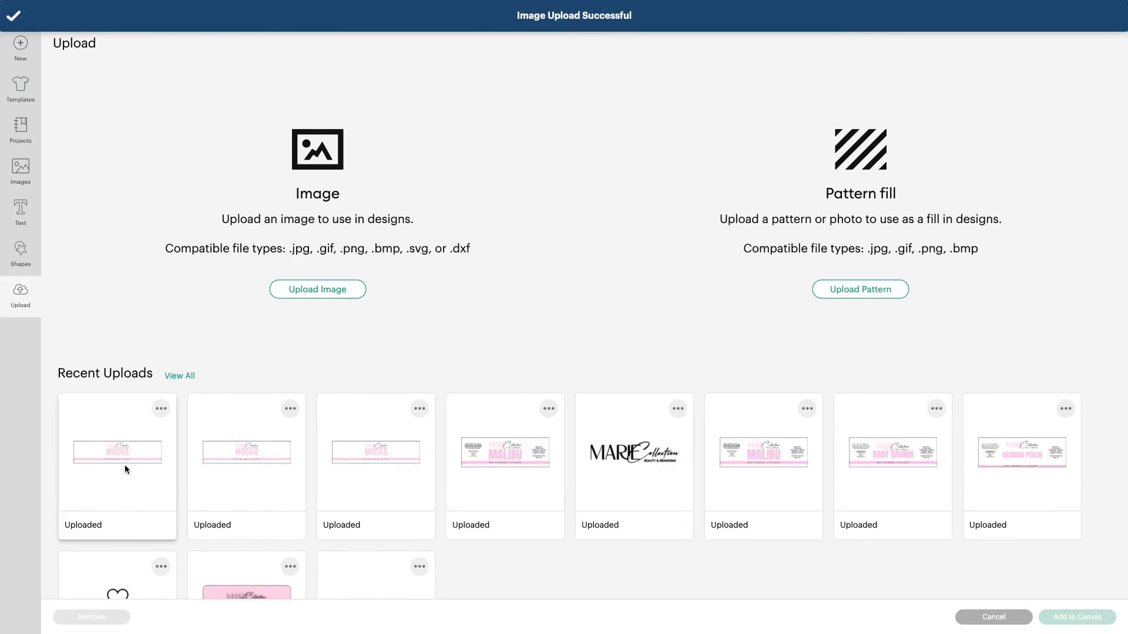
{"action": "left_click", "coordinate": [126, 463]}
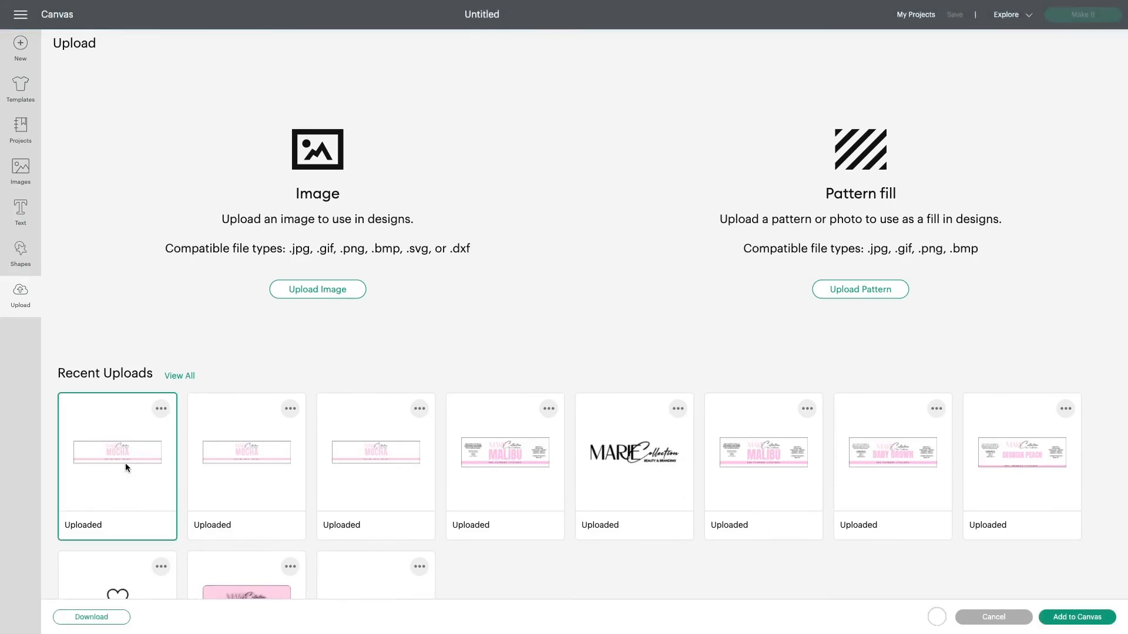
{"action": "left_click", "coordinate": [1068, 618]}
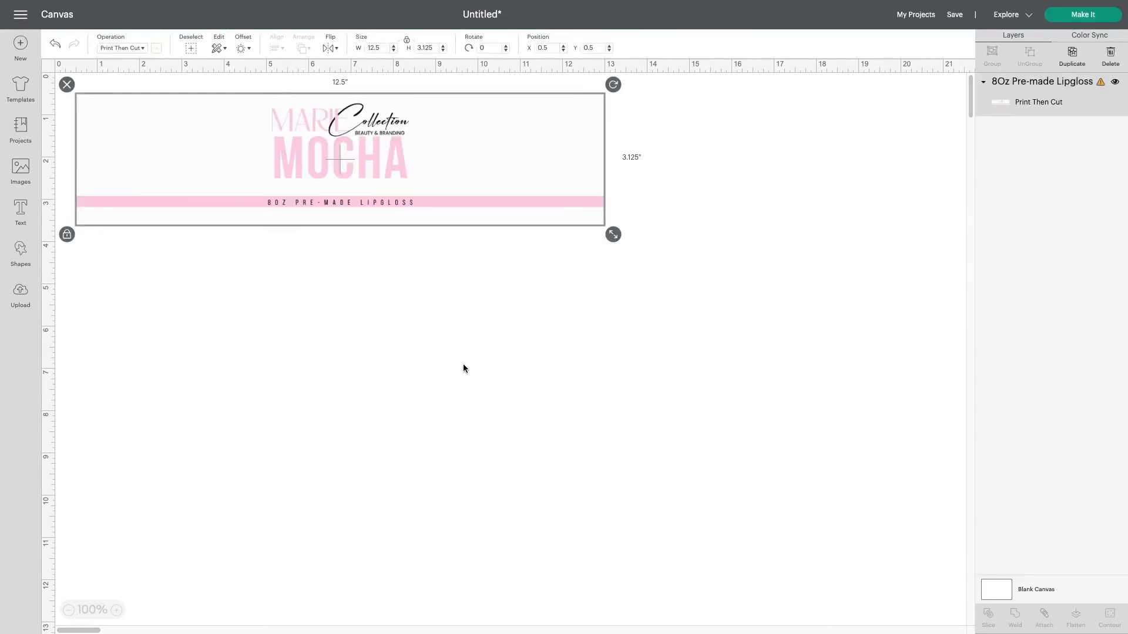
Resize the label to 6 in wide by 1.5 in high and move it to the canvas's top-left corner
{"action": "left_click_drag", "start_coordinate": [464, 194], "coordinate": [347, 157]}
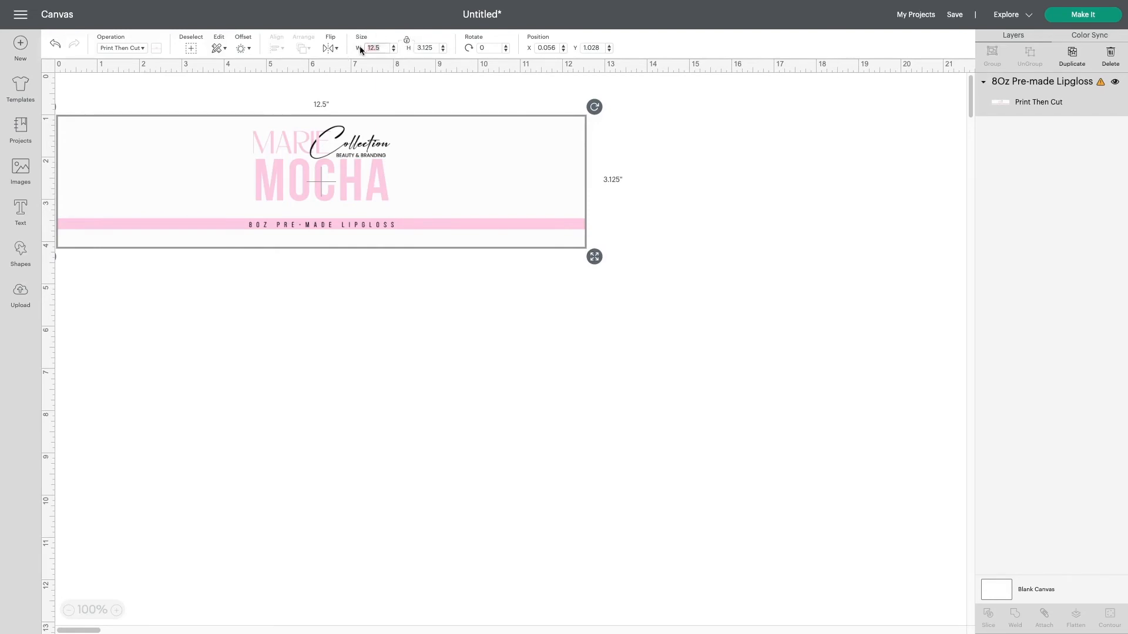
{"action": "type", "text": "6"}
{"action": "key", "text": "Tab"}
{"action": "type", "text": "1"}
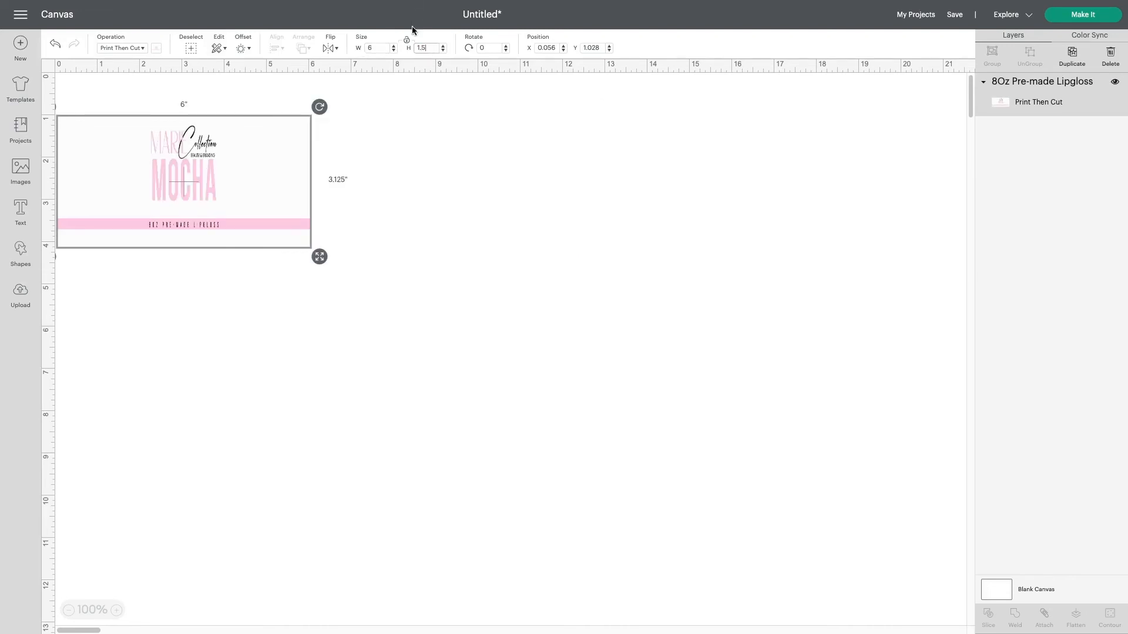
{"action": "key", "text": "Return"}
{"action": "left_click_drag", "start_coordinate": [202, 140], "coordinate": [183, 86]}
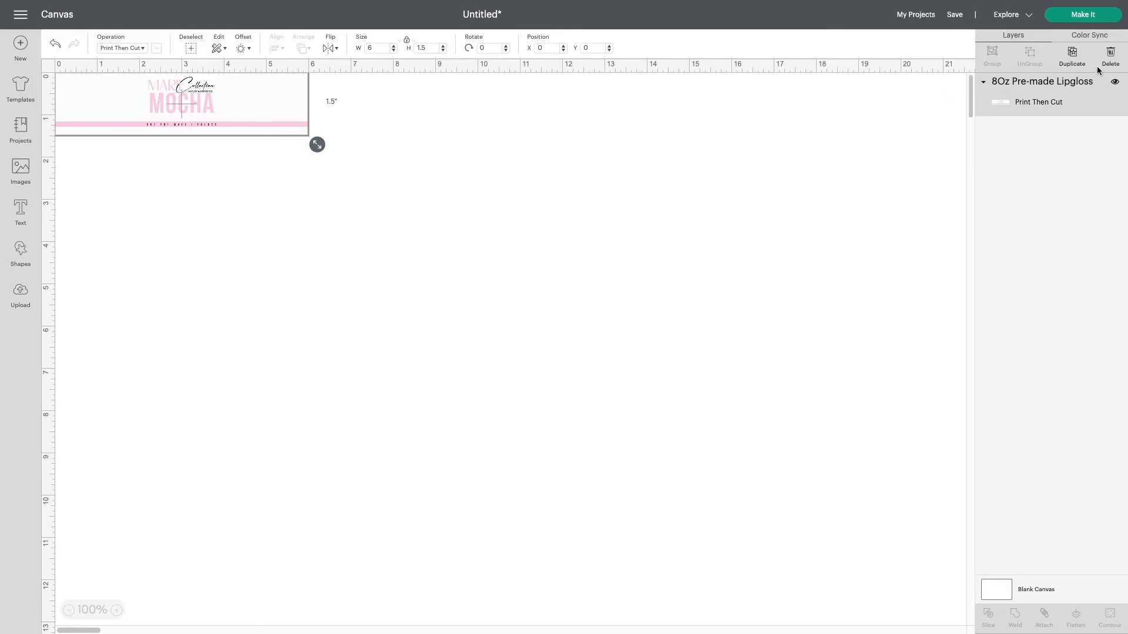
Duplicate the label four times and stack the copies one below another
{"action": "left_click", "coordinate": [1072, 56]}
{"action": "left_click_drag", "start_coordinate": [238, 106], "coordinate": [201, 210]}
{"action": "left_click", "coordinate": [1072, 56]}
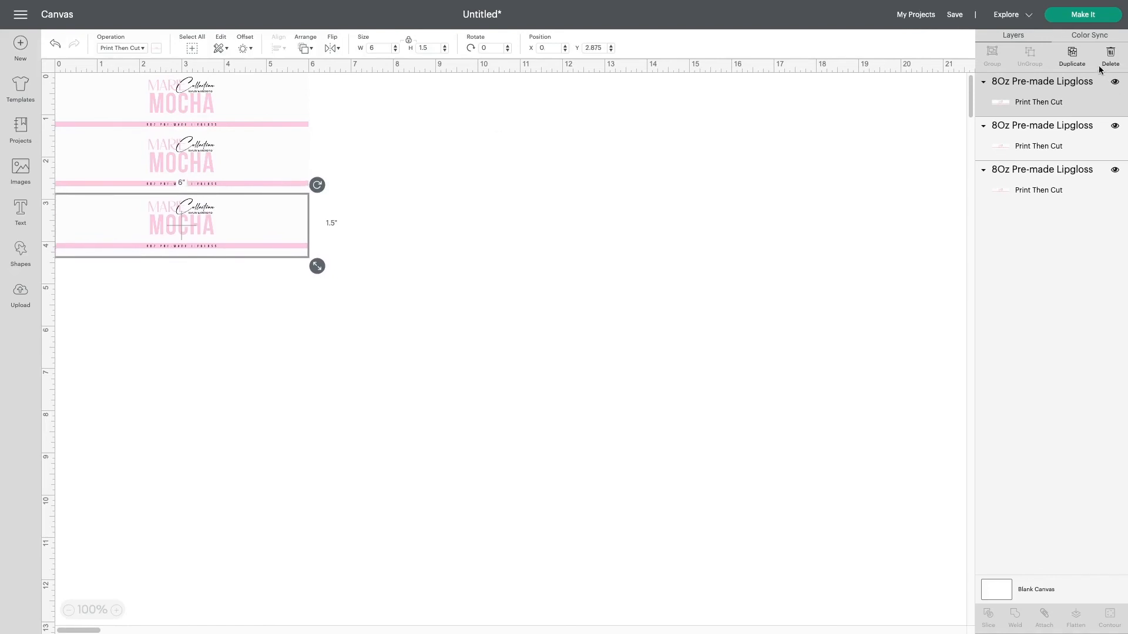
{"action": "left_click", "coordinate": [1072, 56]}
{"action": "left_click_drag", "start_coordinate": [209, 262], "coordinate": [185, 296]}
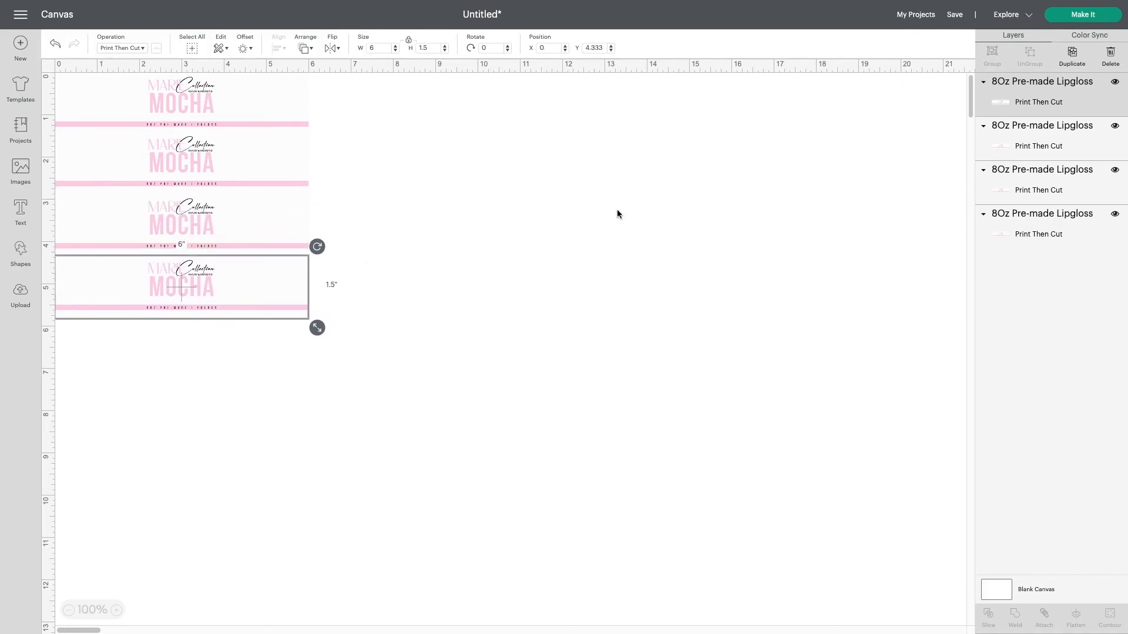
{"action": "left_click", "coordinate": [1072, 56]}
{"action": "left_click_drag", "start_coordinate": [260, 270], "coordinate": [222, 335]}
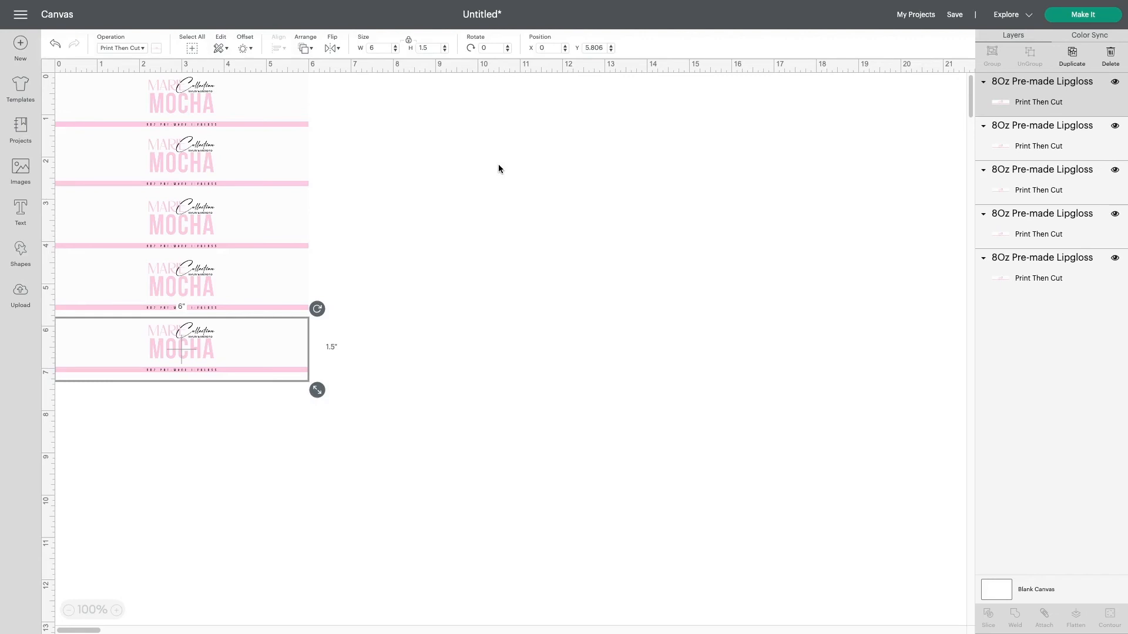
Select all five labels, align them left and distribute them vertically
{"action": "left_click_drag", "start_coordinate": [389, 449], "coordinate": [55, 73]}
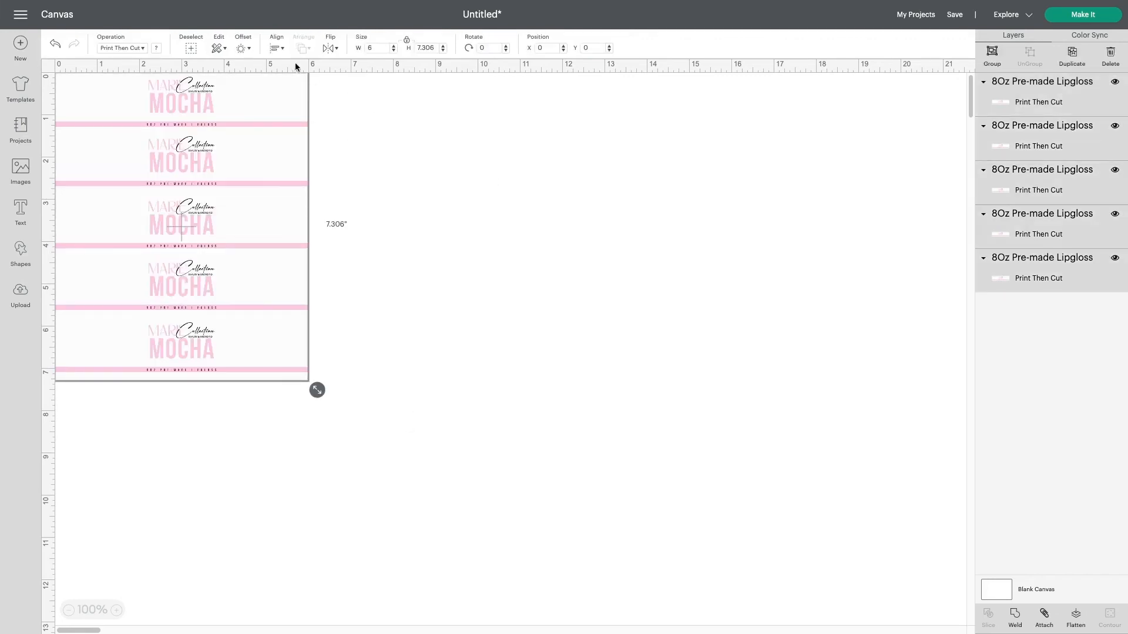
{"action": "left_click", "coordinate": [275, 49]}
{"action": "left_click", "coordinate": [293, 80]}
{"action": "left_click", "coordinate": [276, 49]}
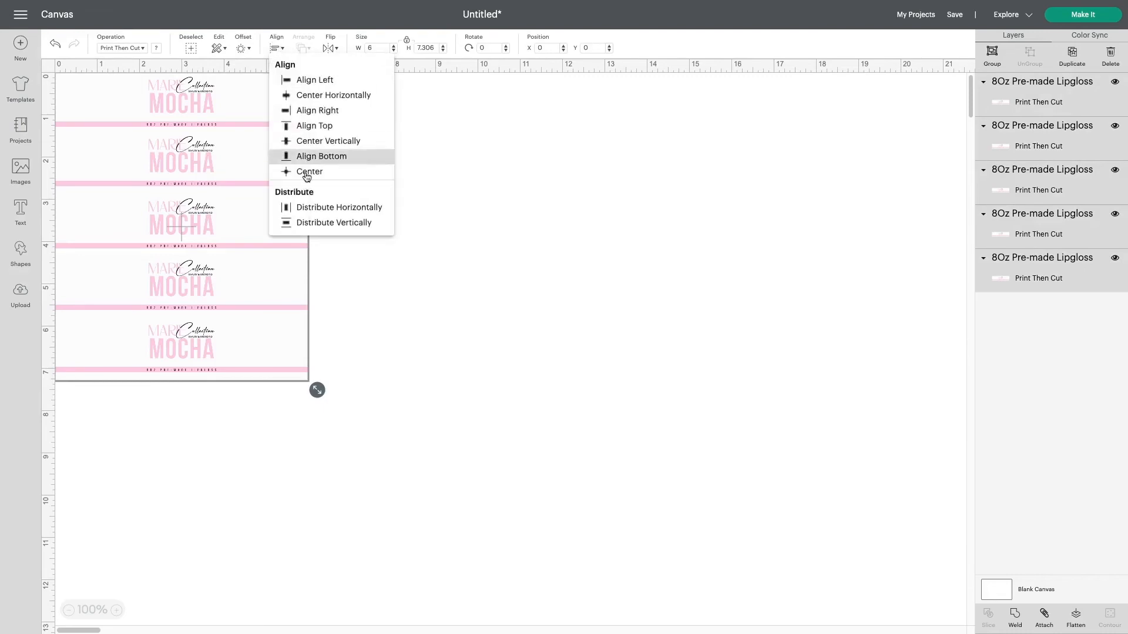
{"action": "left_click", "coordinate": [312, 222]}
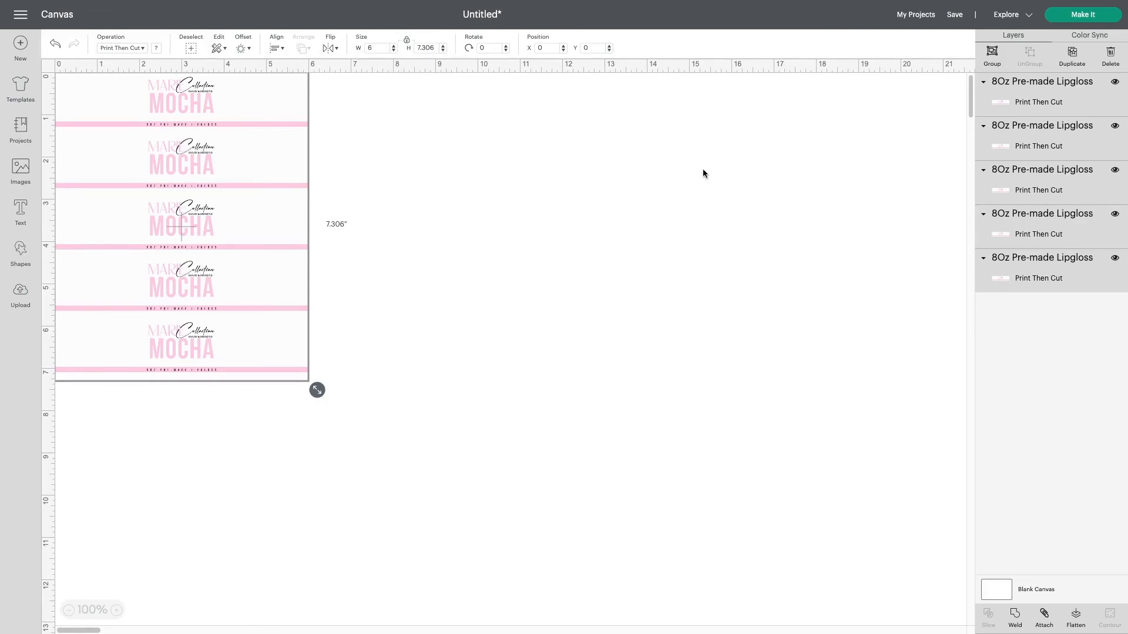
Continue to the make screen with one project copy and send the label sheet to the printer
{"action": "left_click", "coordinate": [1079, 13]}
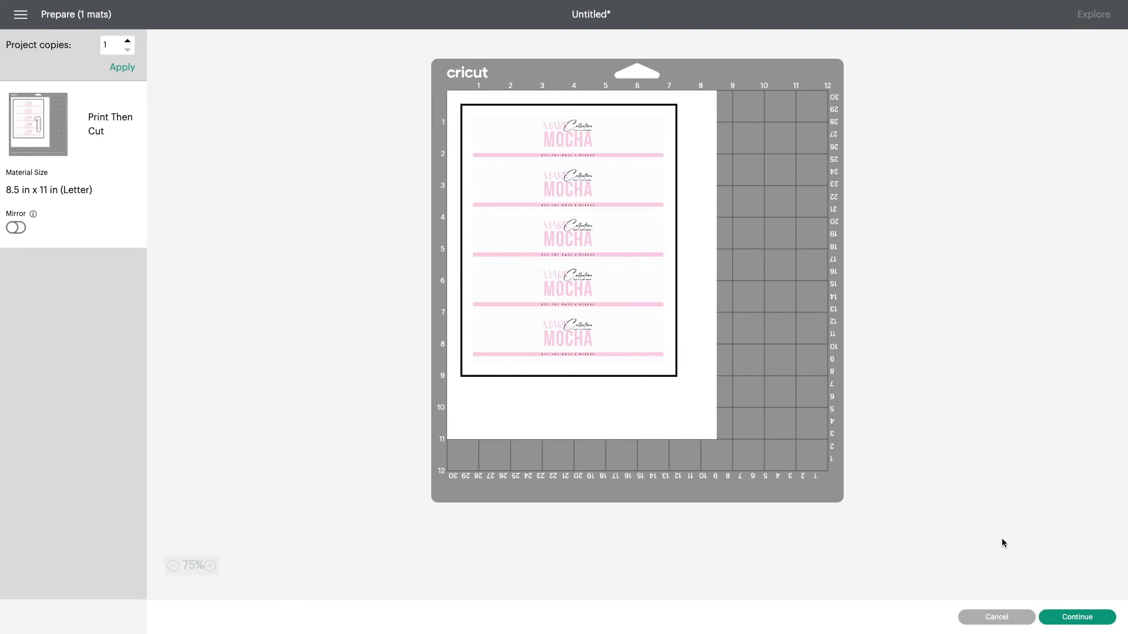
{"action": "left_click", "coordinate": [1095, 621]}
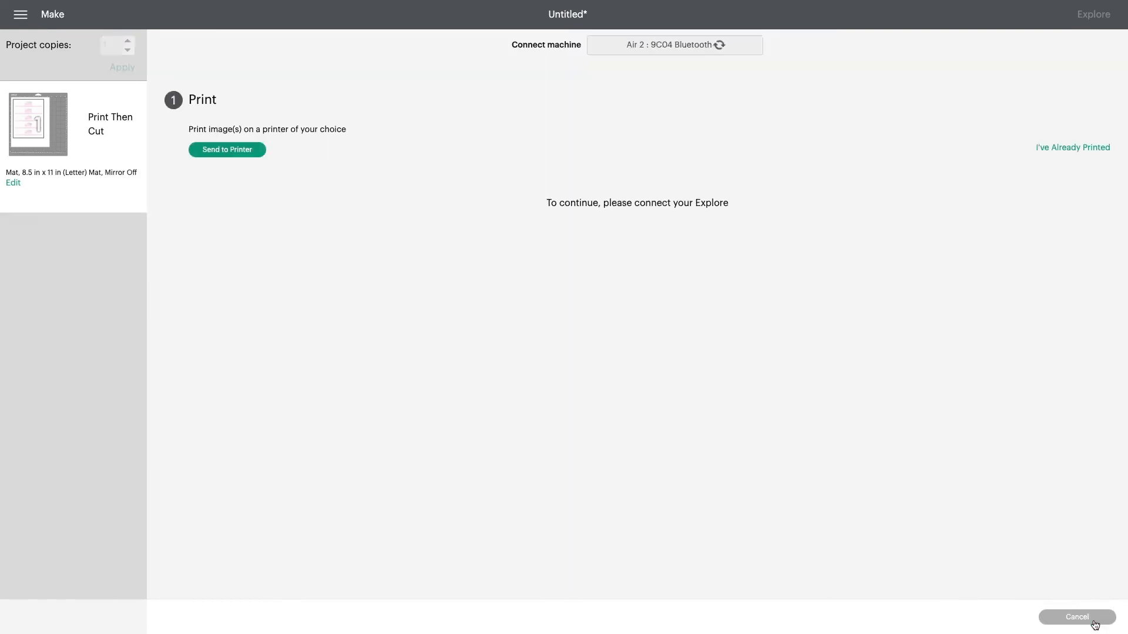
{"action": "left_click", "coordinate": [240, 156]}
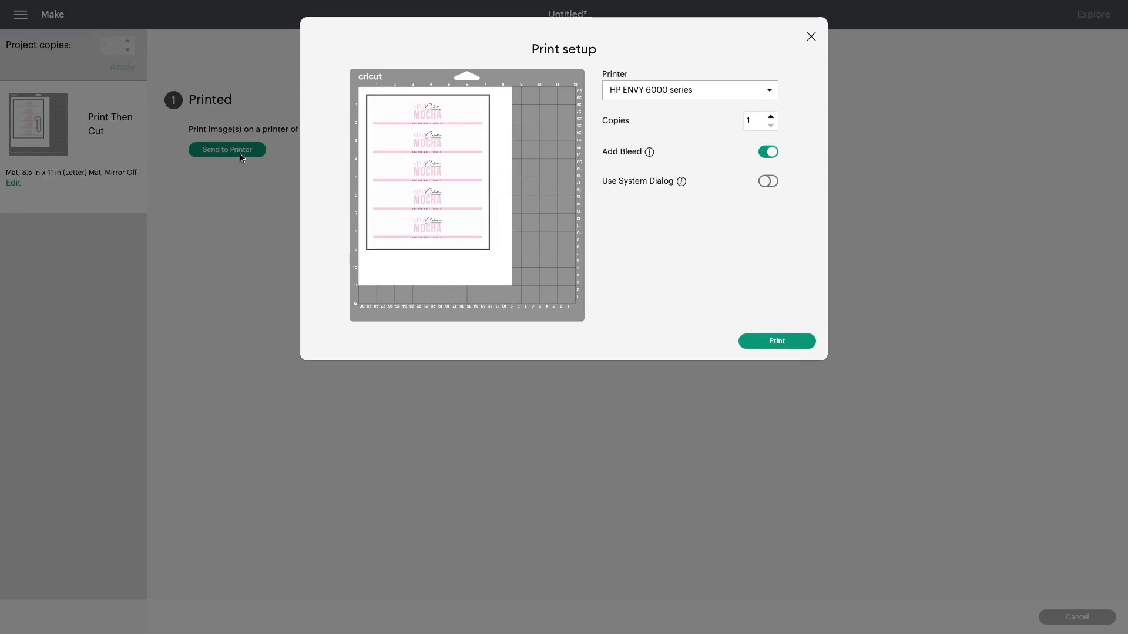
{"action": "left_click", "coordinate": [810, 38]}
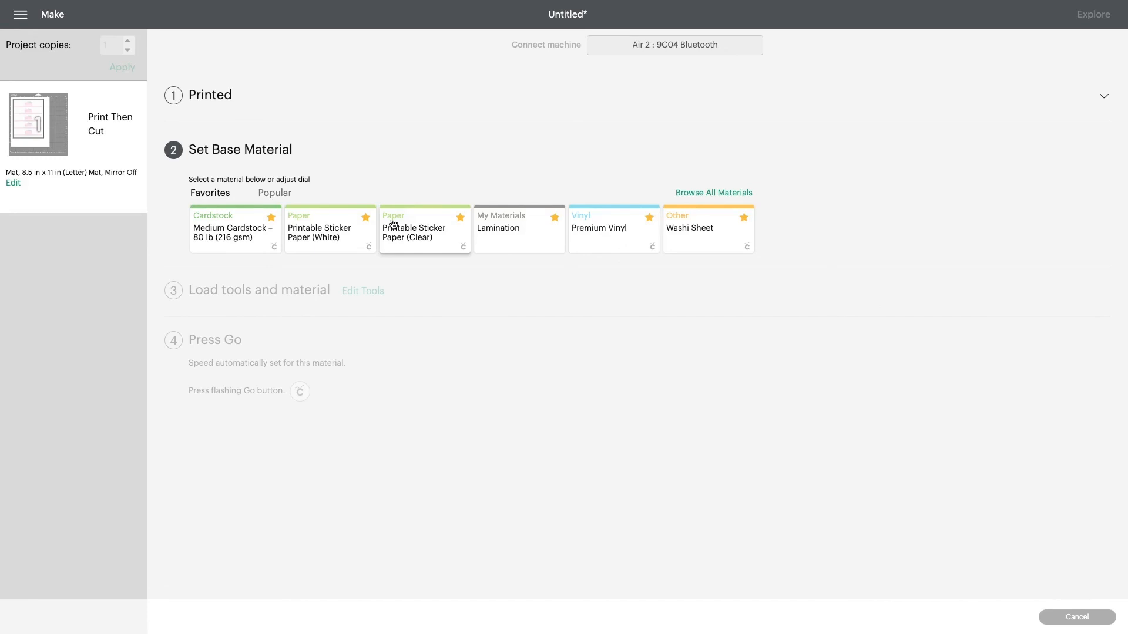
Set the base material to Printable Sticker Paper (White) and keep the pressure at Default
{"action": "left_click", "coordinate": [392, 223]}
{"action": "left_click", "coordinate": [339, 237]}
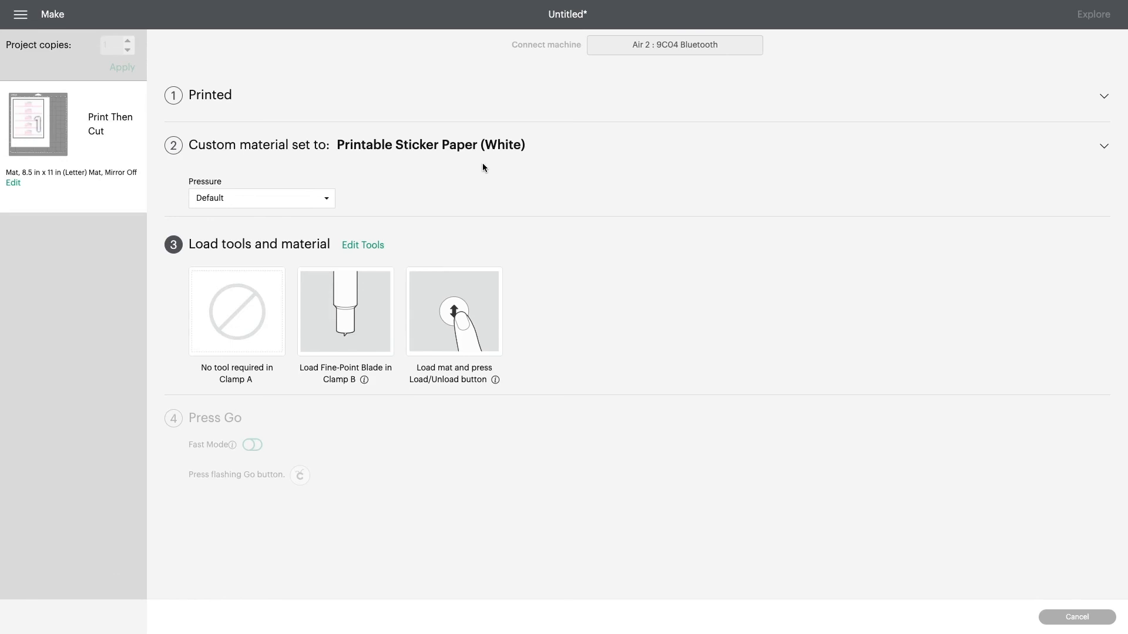
{"action": "left_click", "coordinate": [285, 200]}
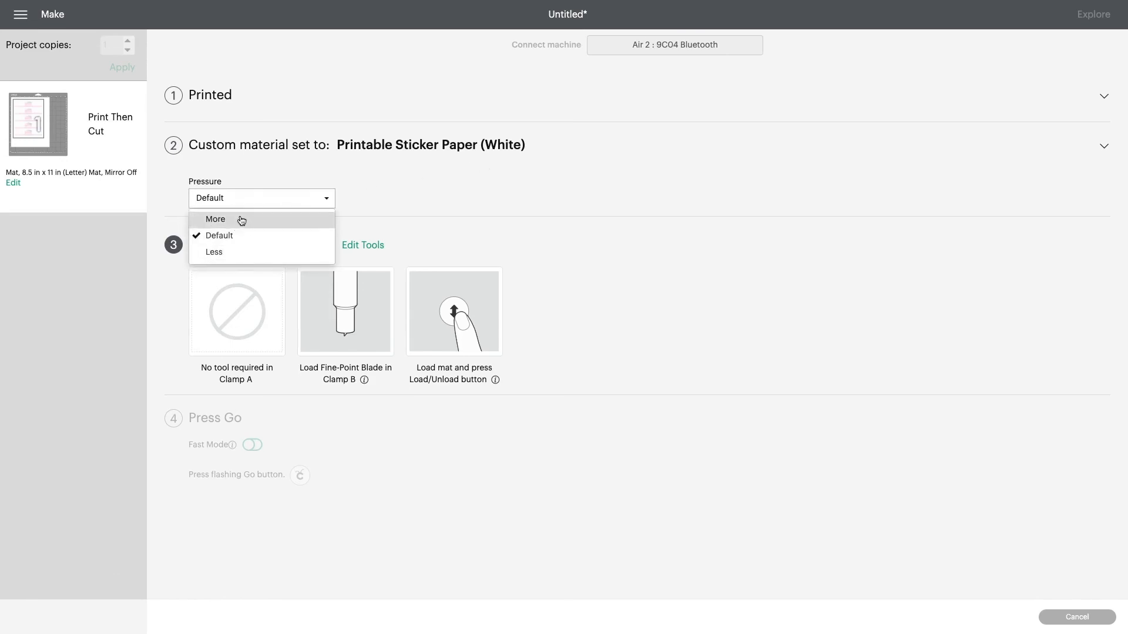
{"action": "left_click", "coordinate": [596, 282]}
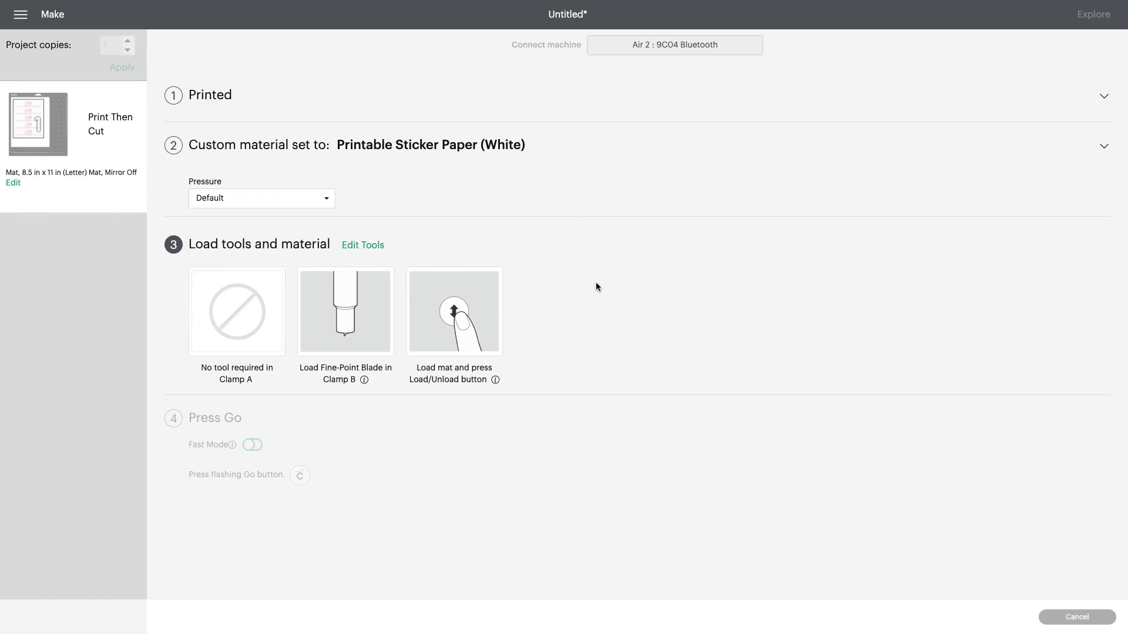